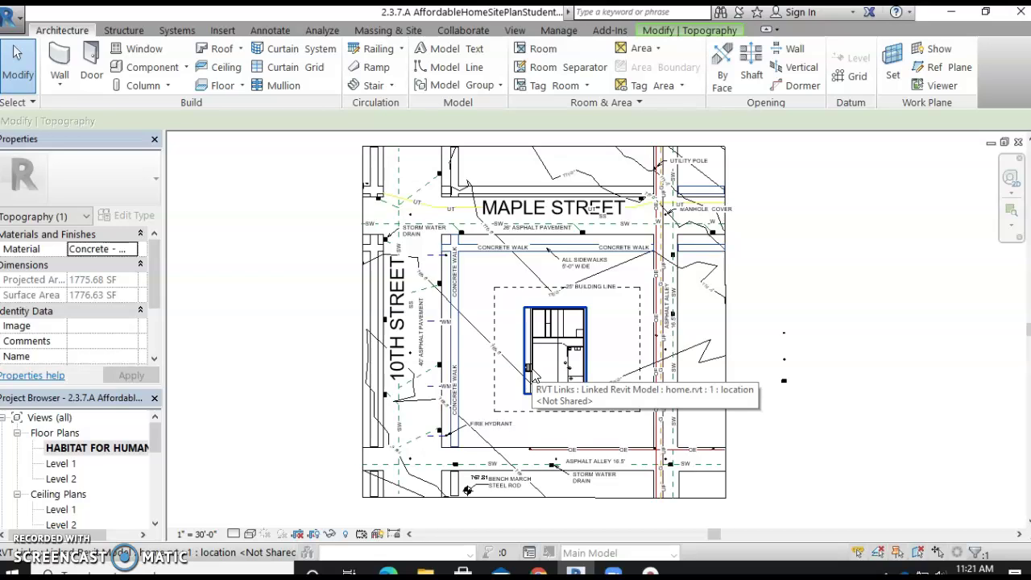
left_click(536, 376)
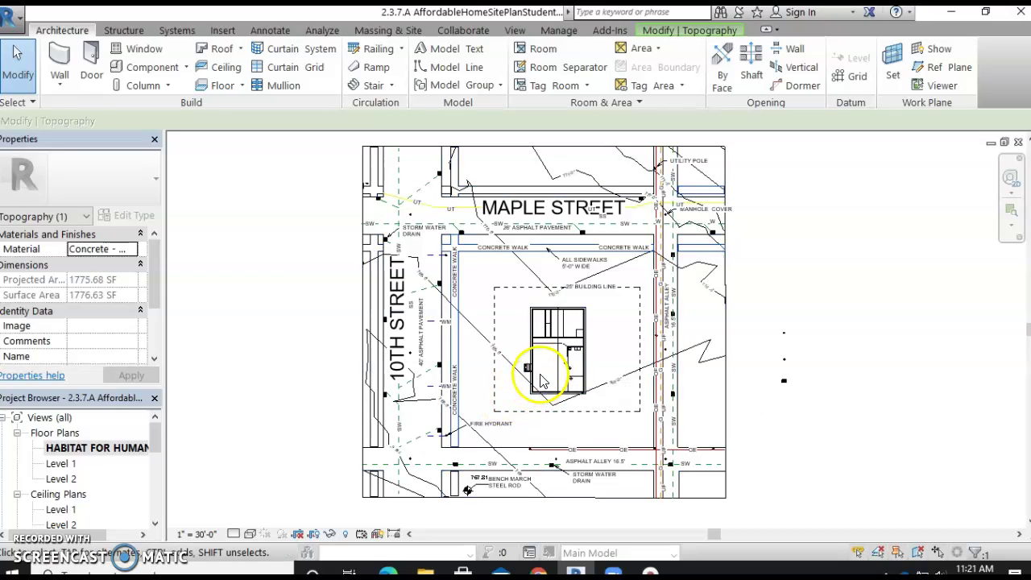
left_click(458, 390)
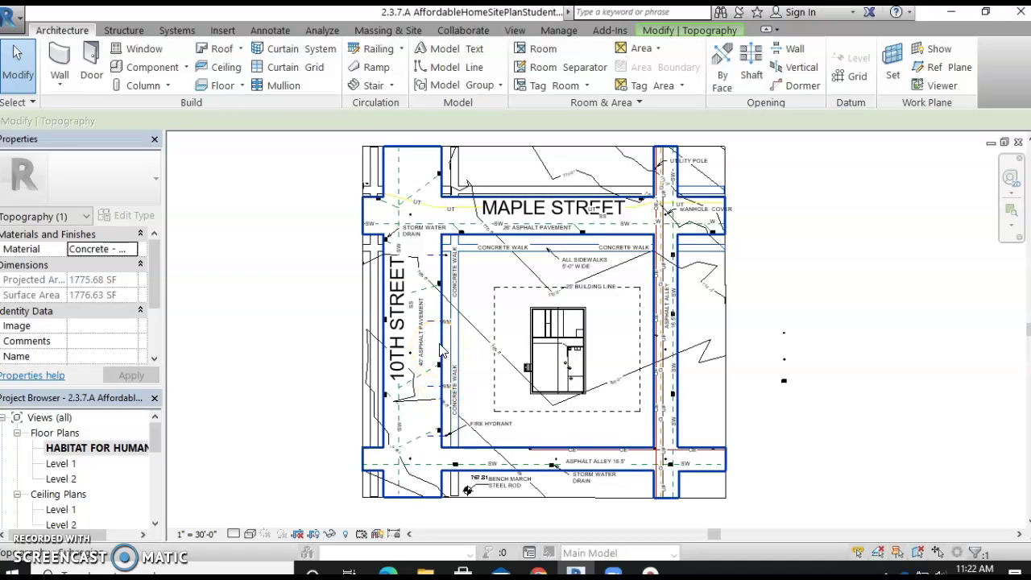
left_click(472, 346)
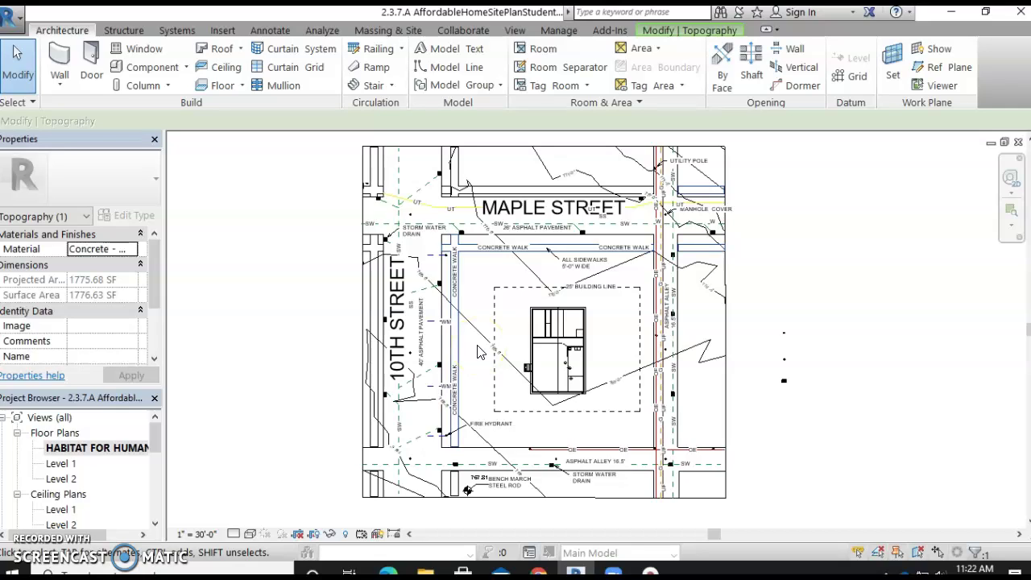
left_click(483, 356)
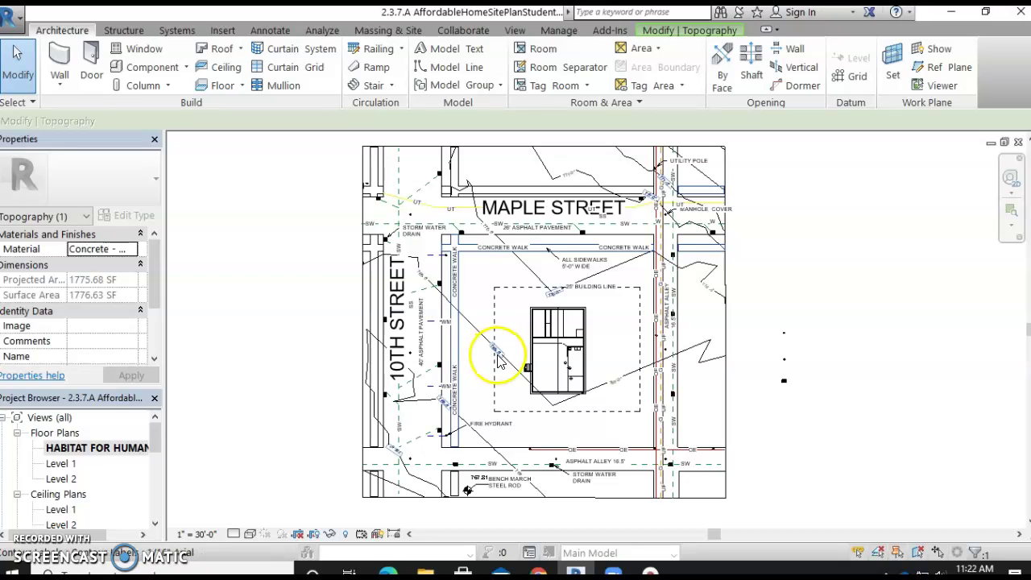
left_click(506, 369)
left_click(512, 354)
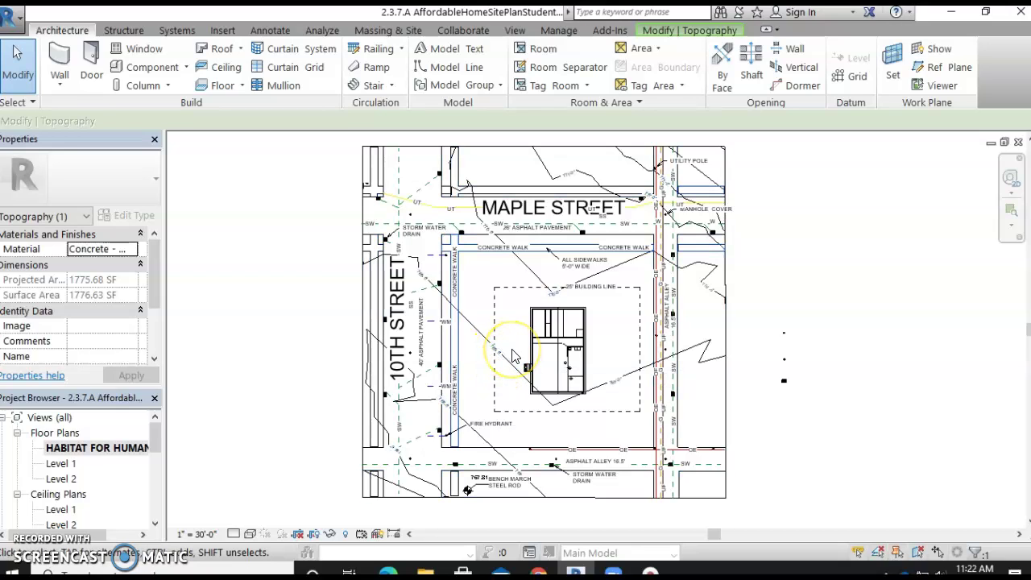
left_click(513, 354)
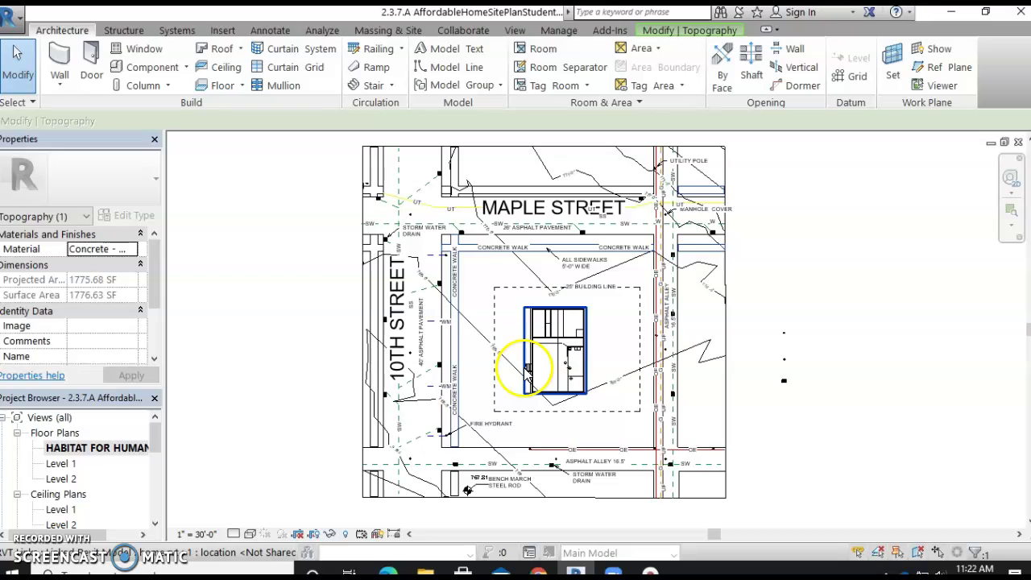
left_click(435, 361)
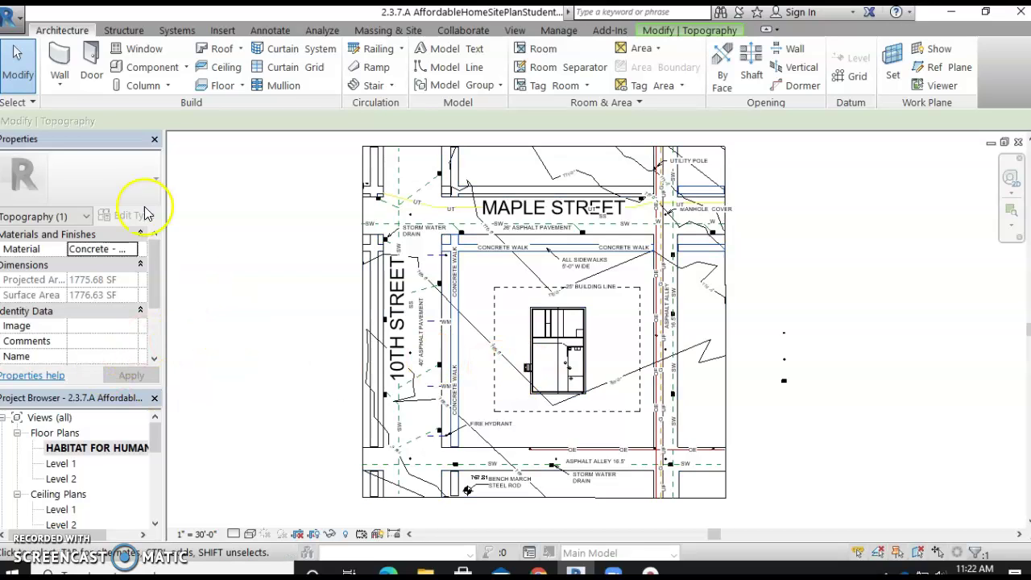
left_click(227, 232)
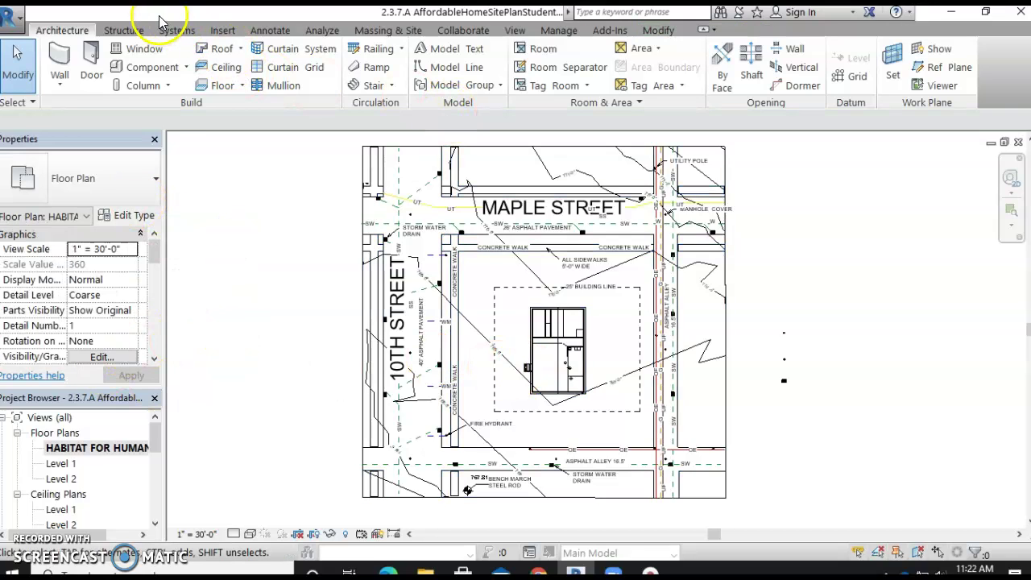
Invoke the Subregion command and save the project from the save reminder.
left_click(418, 30)
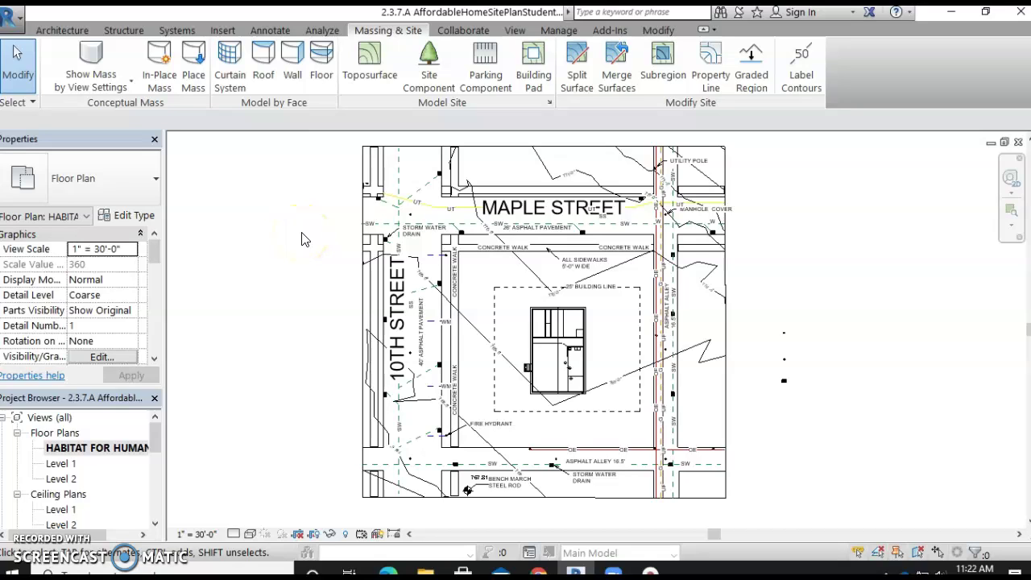
left_click(665, 70)
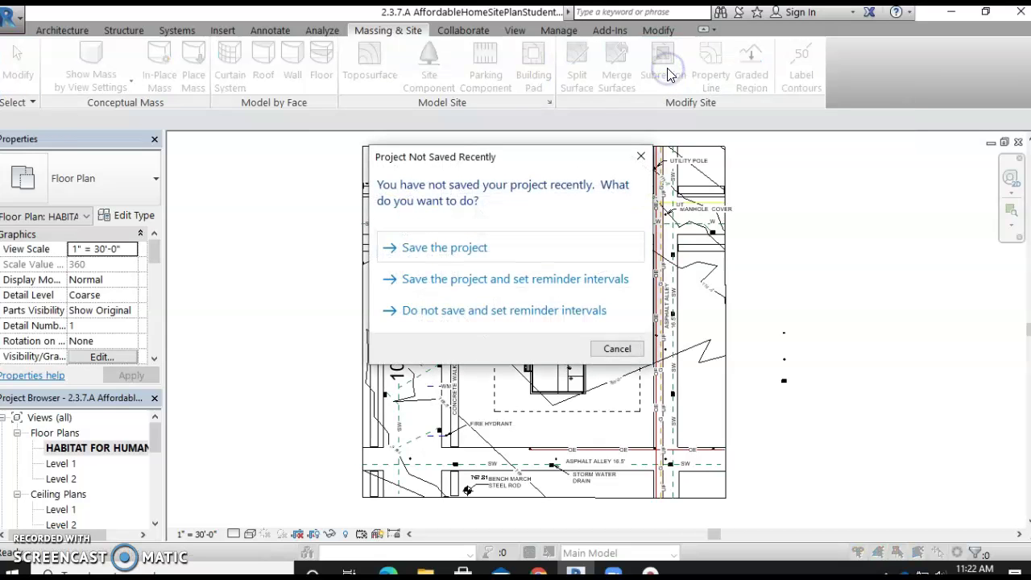
left_click(468, 242)
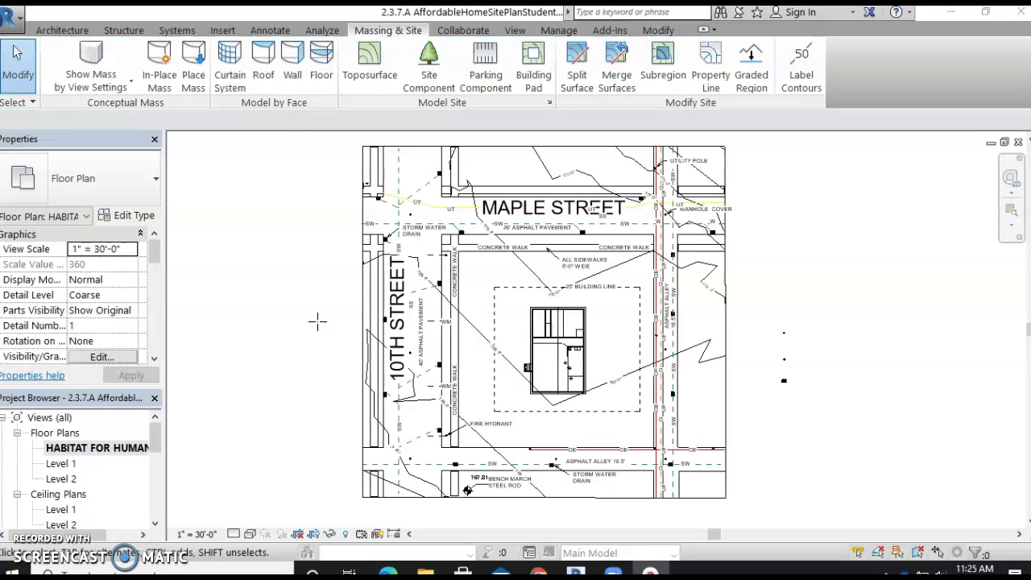
Begin a subregion boundary at the stairs' lower outer corner: 6' toward 10th Street, up 12', then horizontally to the concrete walk's edge.
scroll(503, 398, "up", 4)
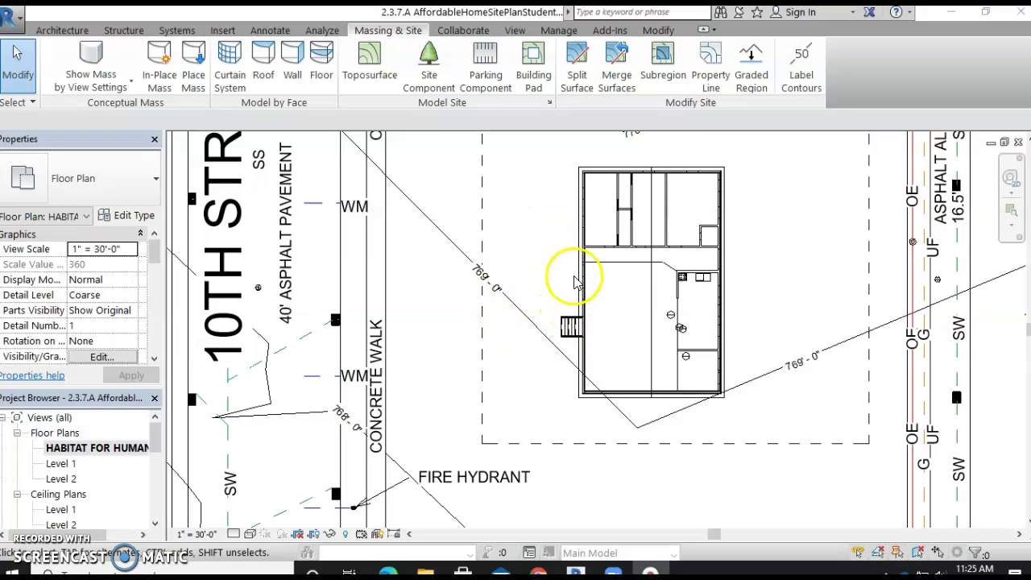
left_click(662, 74)
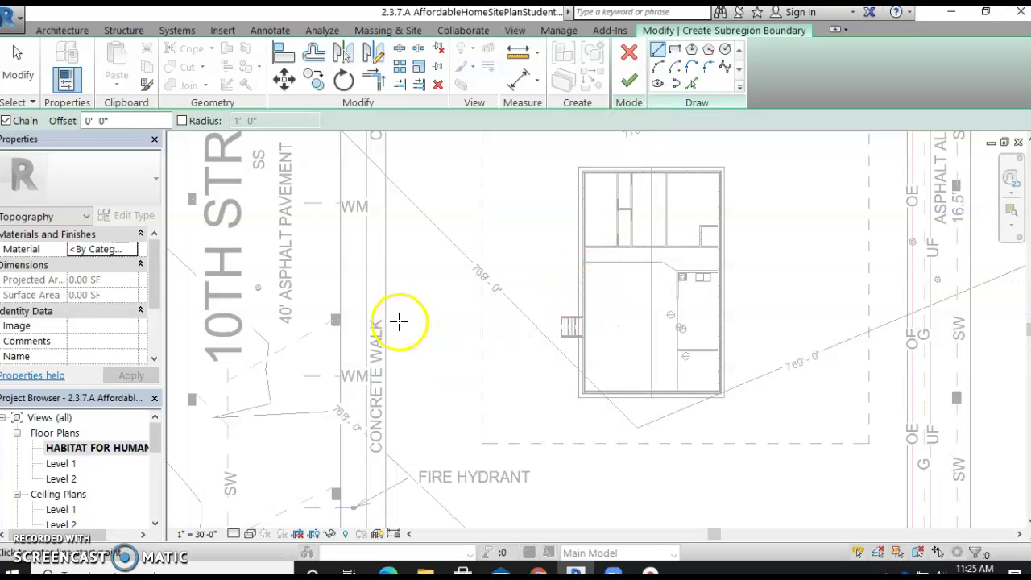
scroll(546, 336, "up", 2)
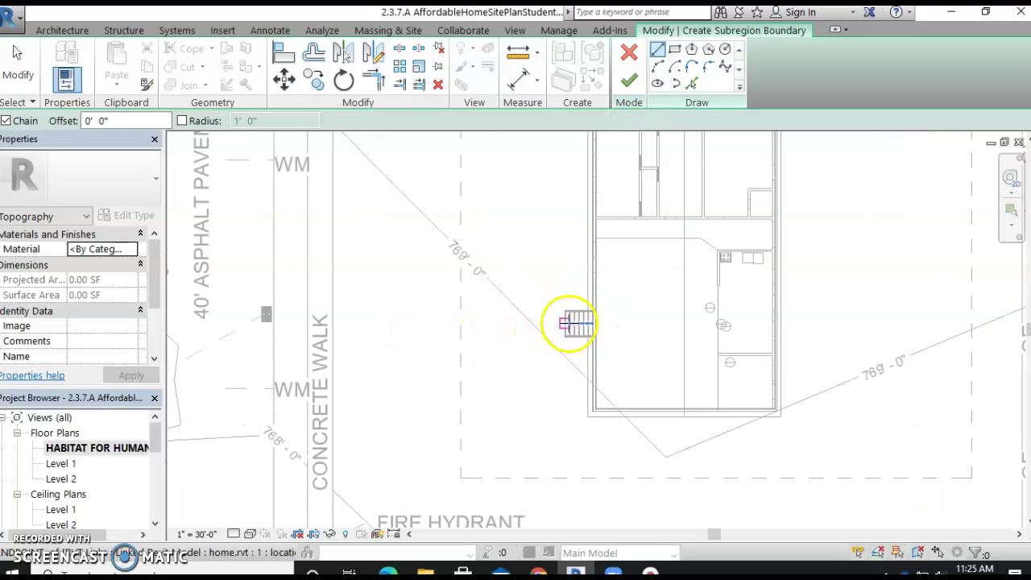
left_click(565, 334)
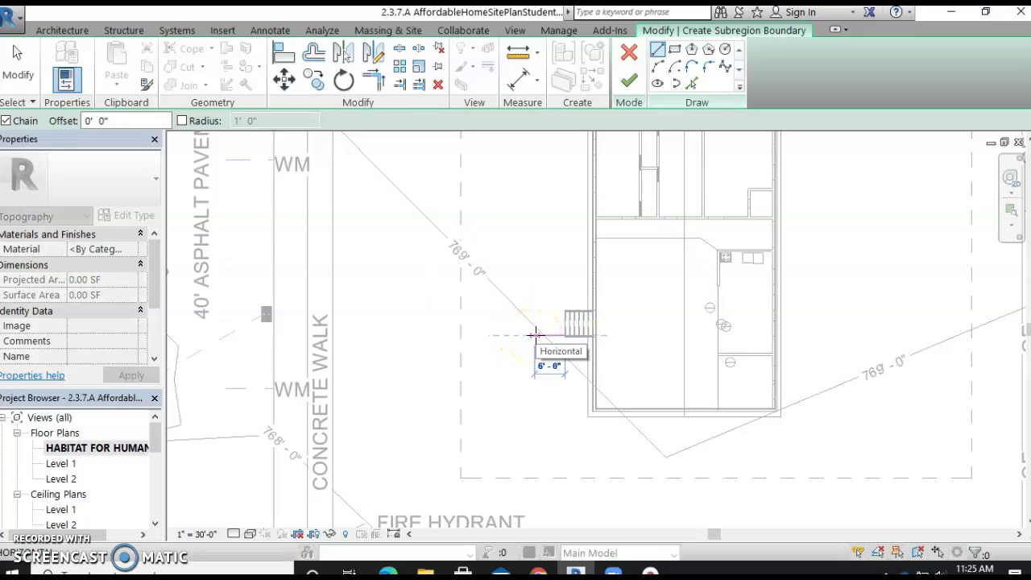
left_click(536, 334)
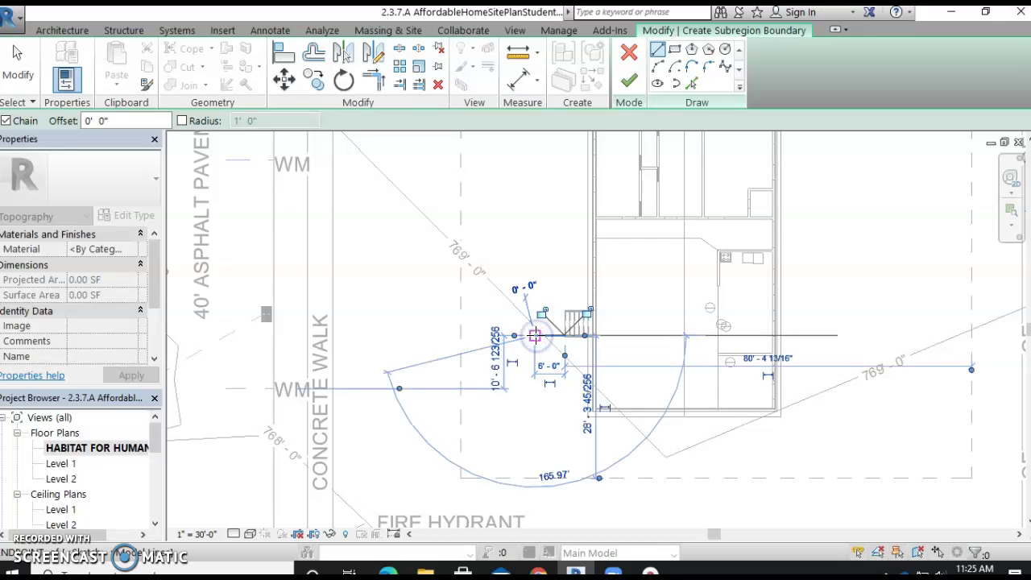
left_click(536, 275)
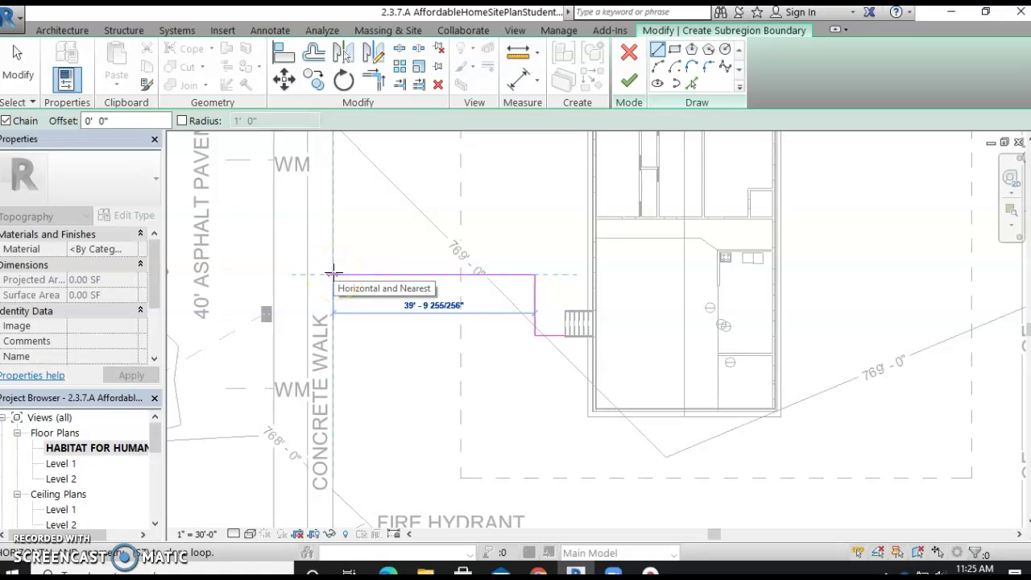
left_click(334, 273)
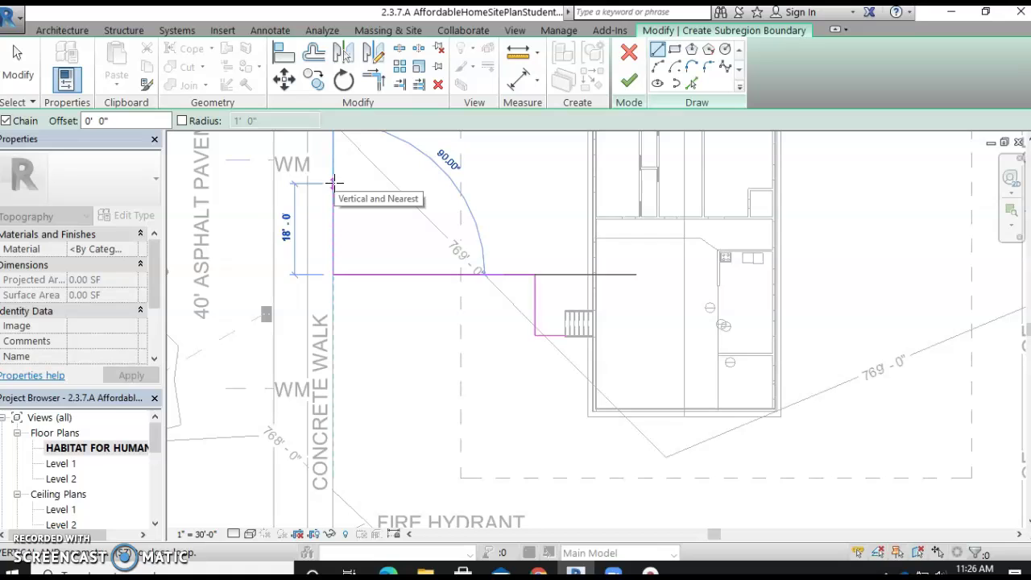
Close the driveway boundary with 18' along the walk, 46' back toward the house and 30' down to the stairs, then finish the subregion.
left_click(334, 183)
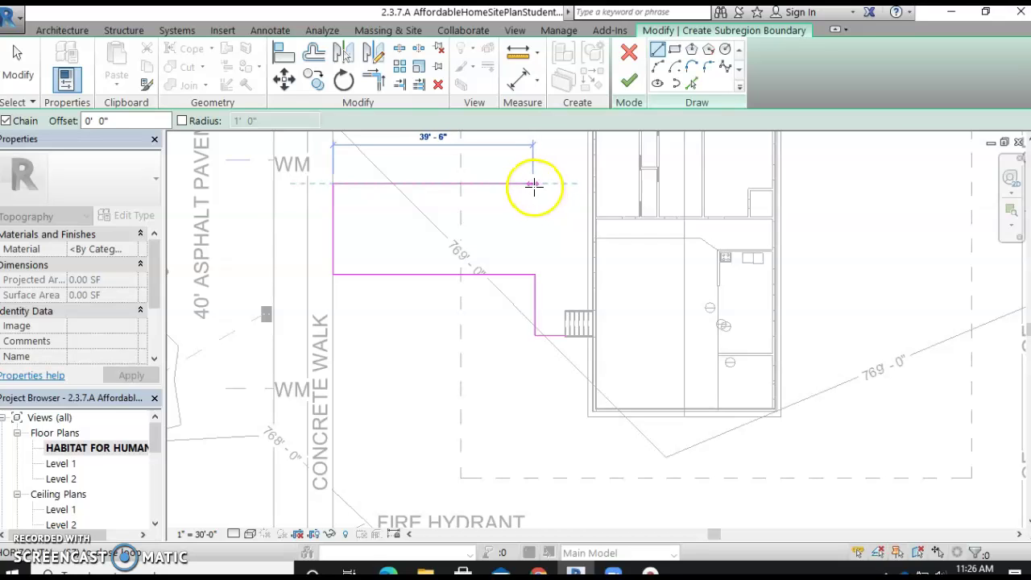
scroll(563, 183, "up", 2)
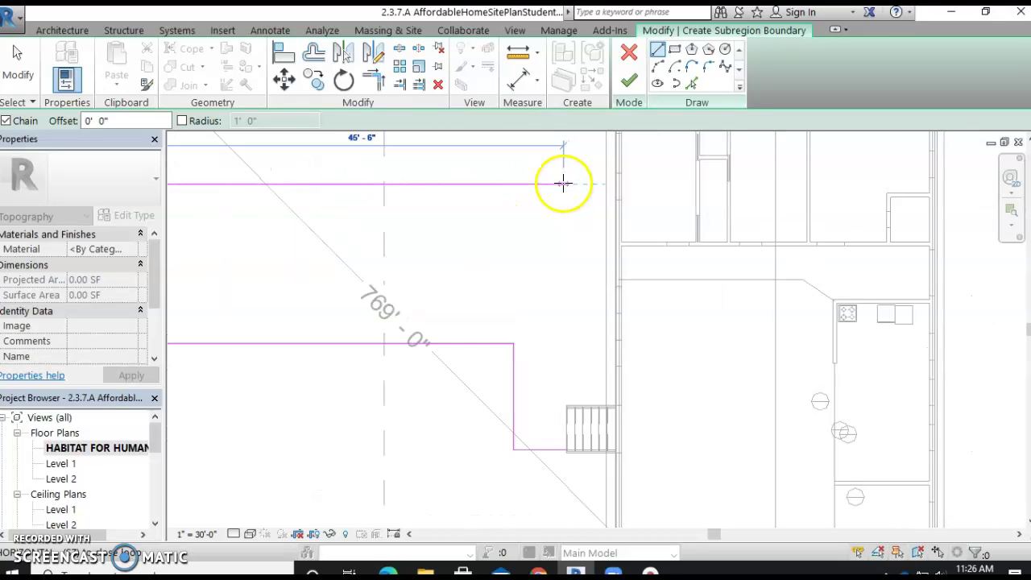
left_click(570, 184)
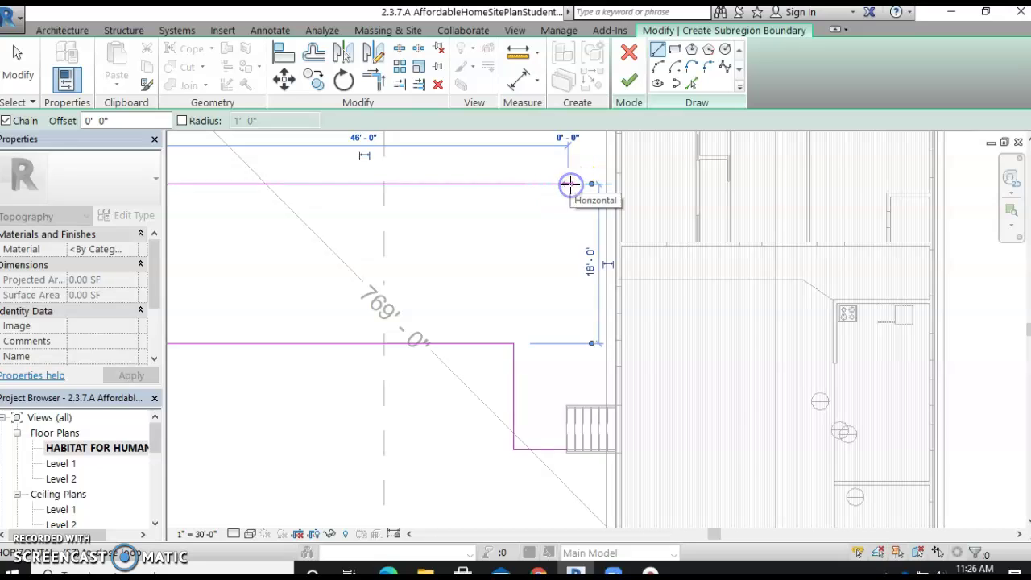
left_click(569, 449)
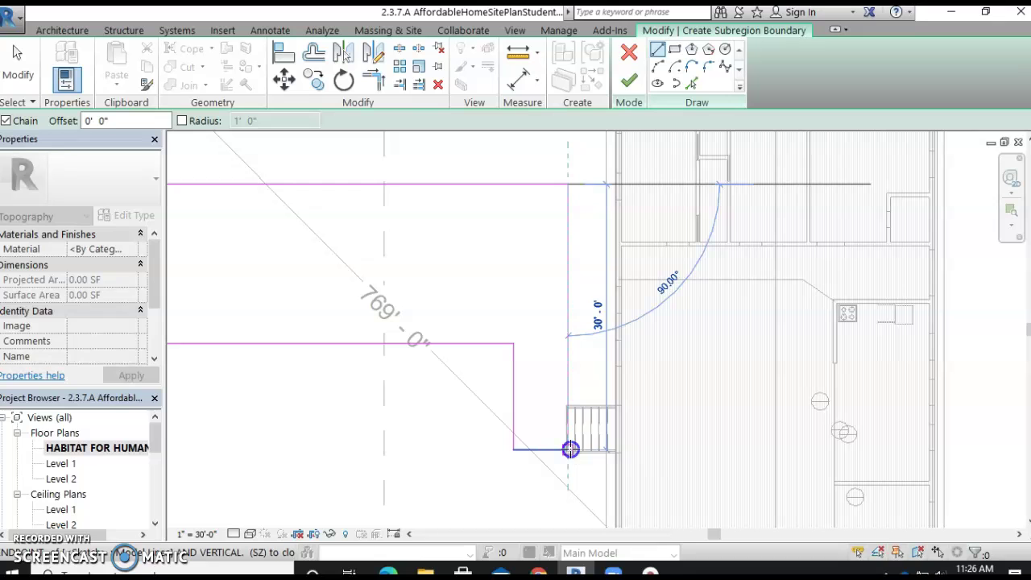
left_click(633, 81)
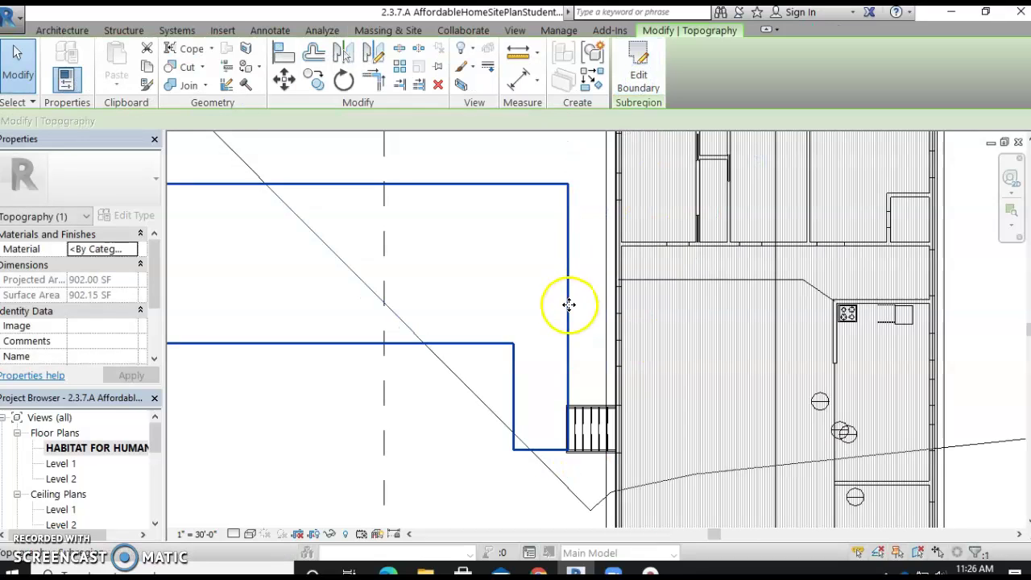
Deselect the new driveway subregion and set the site plan's visual style to Realistic.
scroll(569, 374, "down", 5)
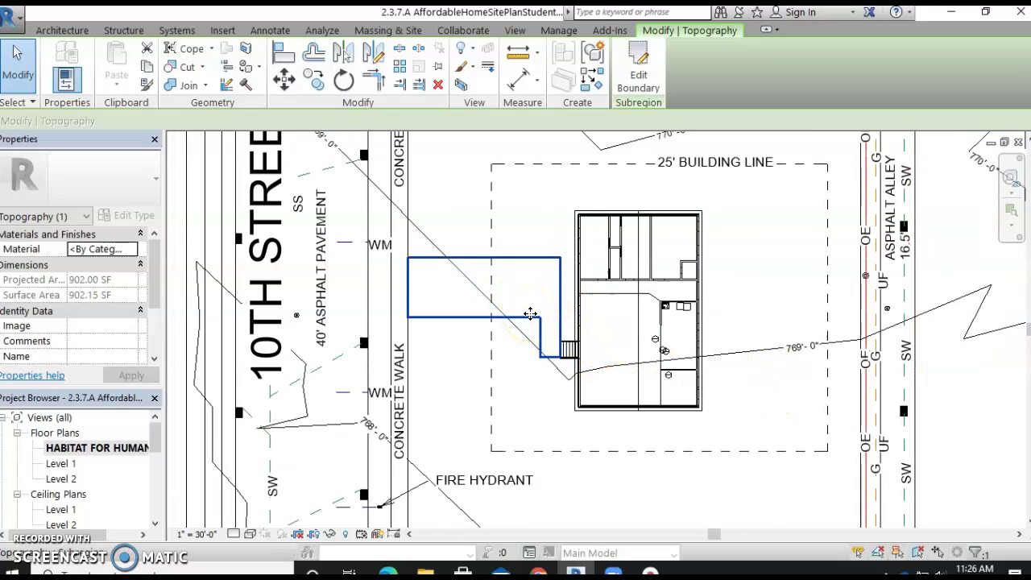
left_click(488, 298)
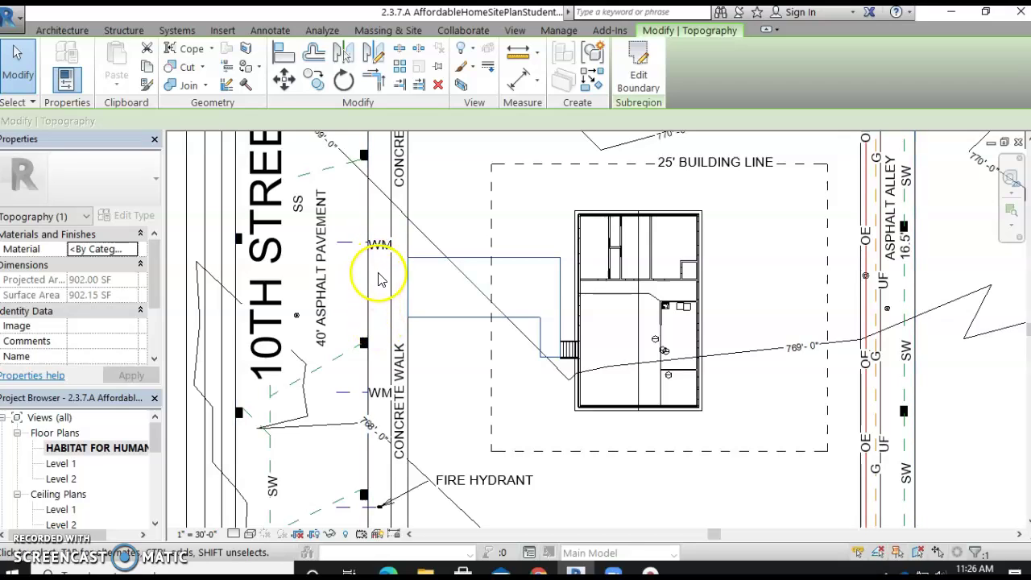
left_click(250, 534)
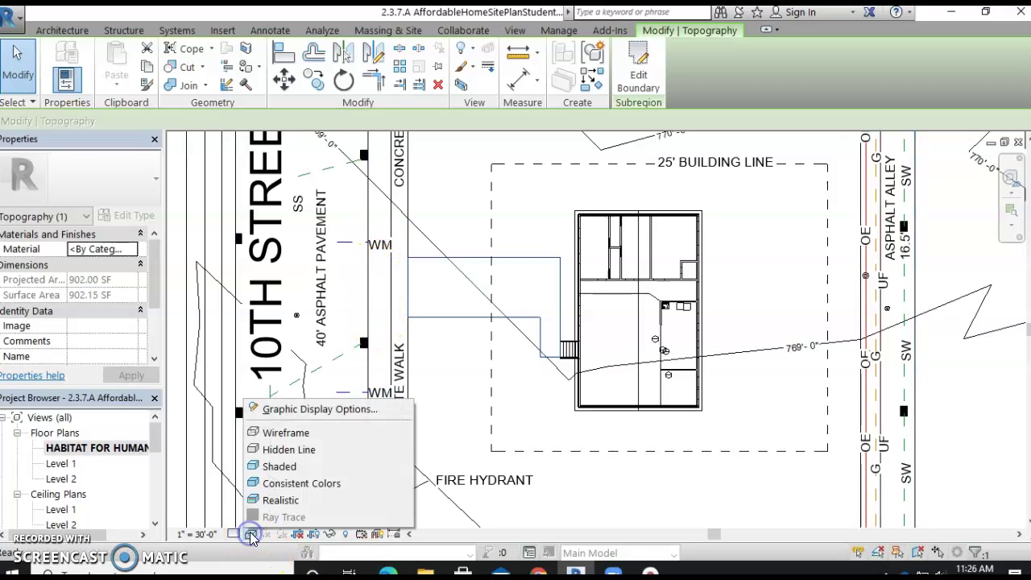
left_click(282, 499)
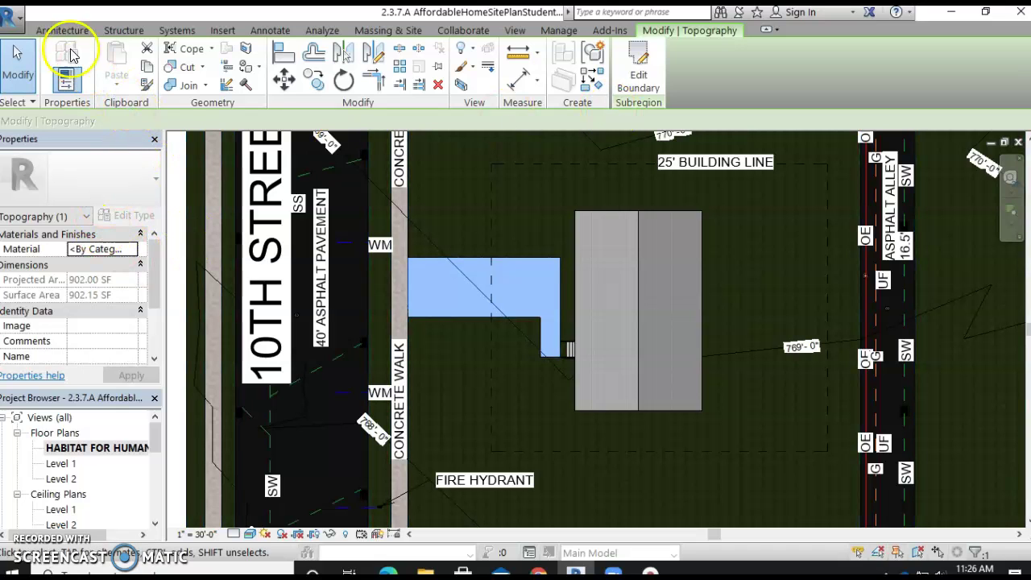
Create a rectangular subregion 18' long between the 10th Street pavement and the concrete walk, aligned with the driveway's upper and lower edges.
left_click(385, 30)
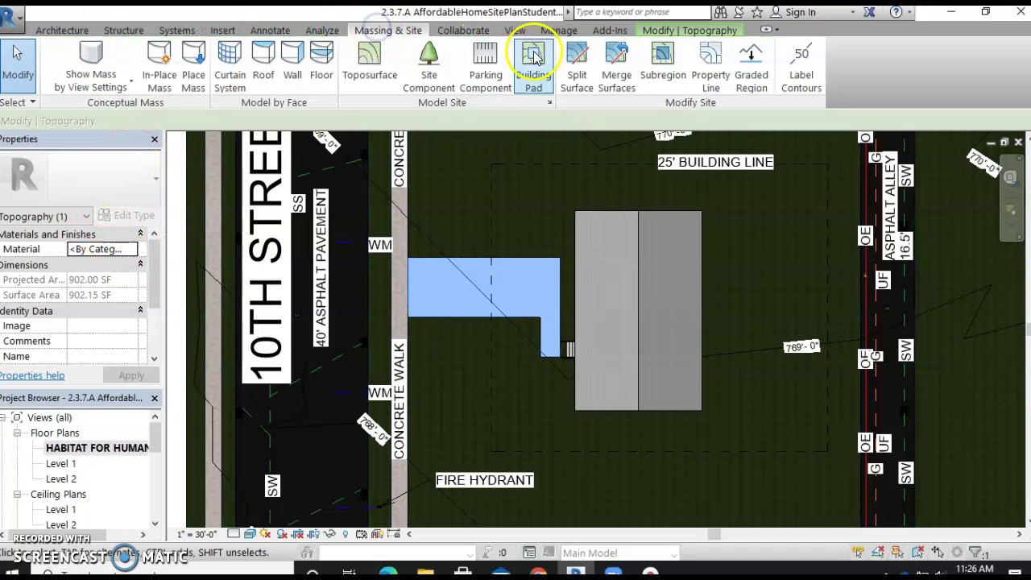
left_click(662, 58)
scroll(375, 281, "up", 4)
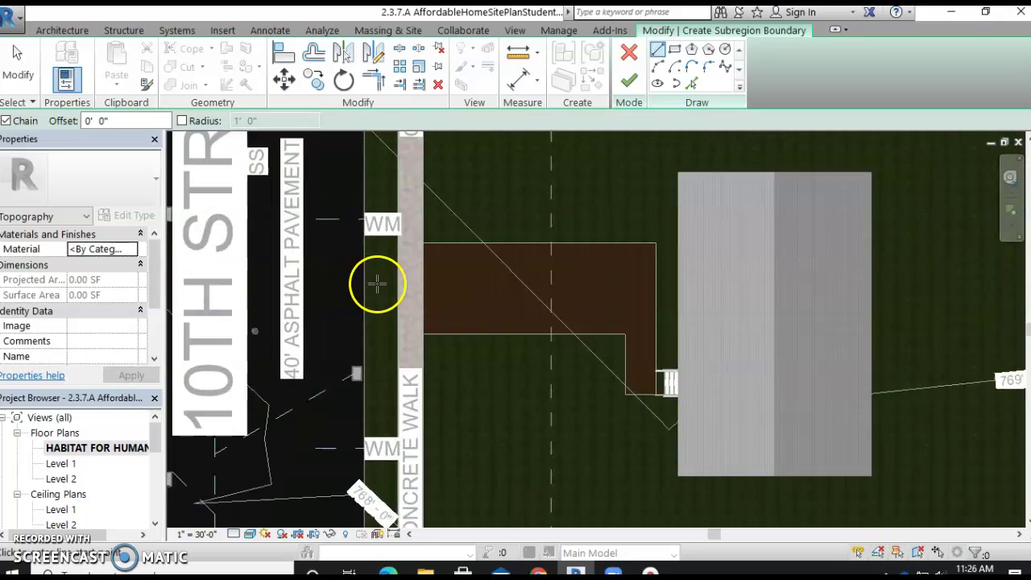
left_click(358, 220)
left_click(411, 220)
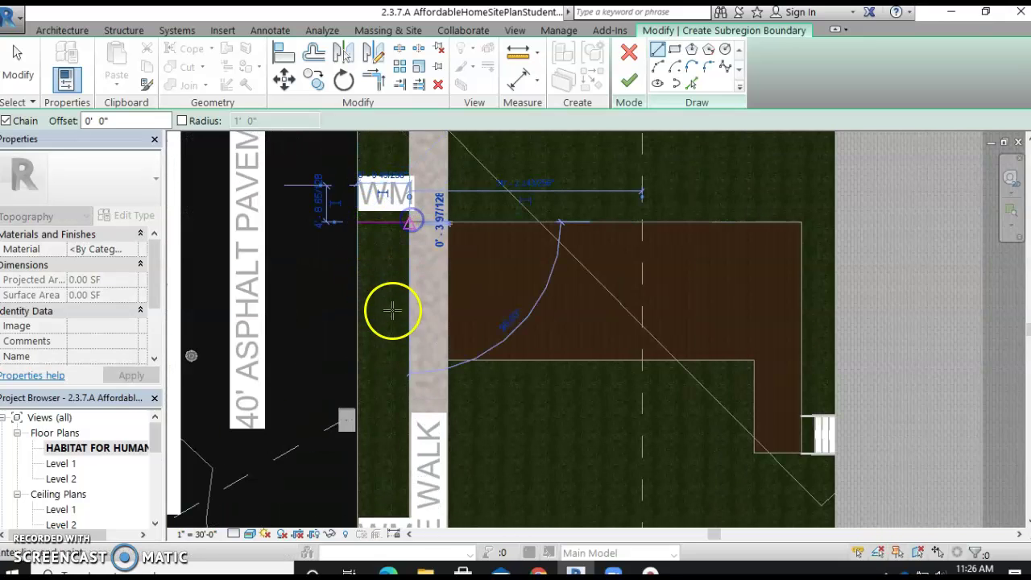
left_click(409, 361)
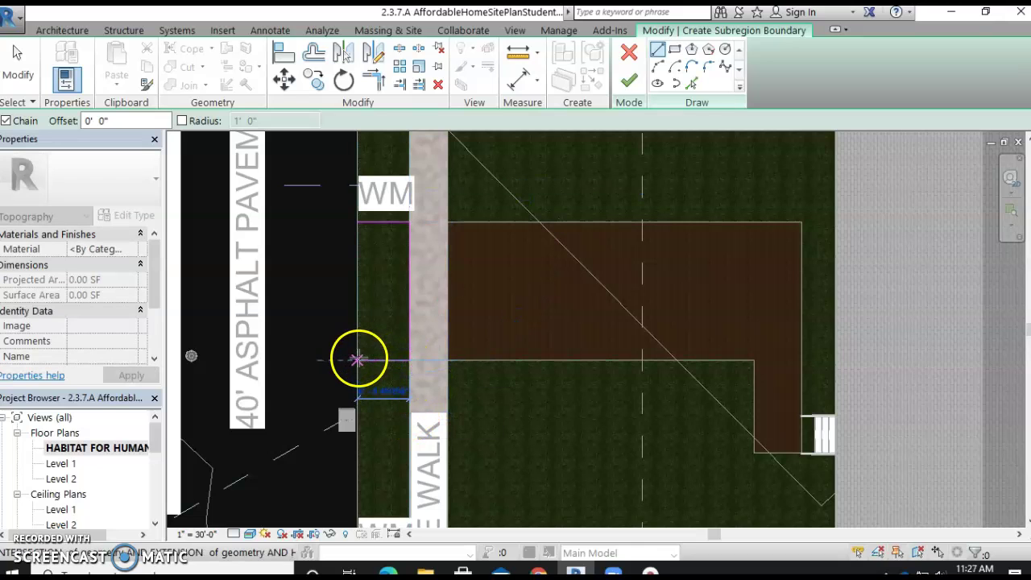
left_click(357, 360)
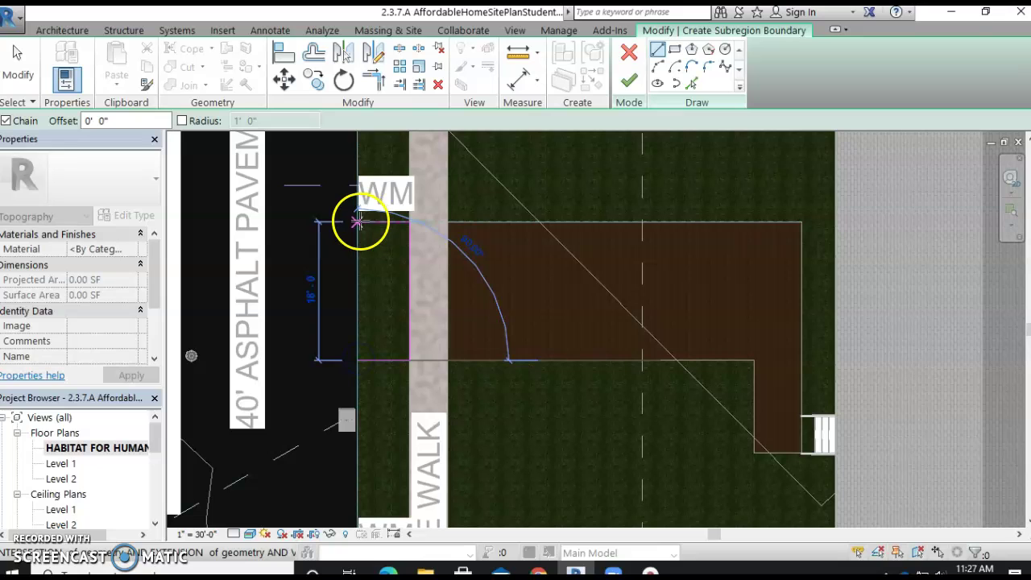
left_click(358, 220)
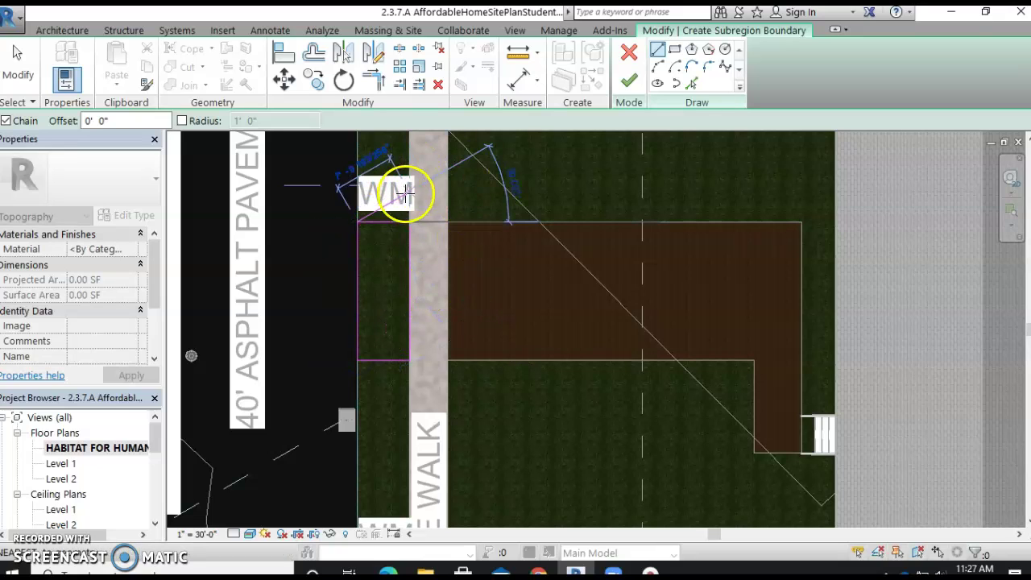
key("Escape")
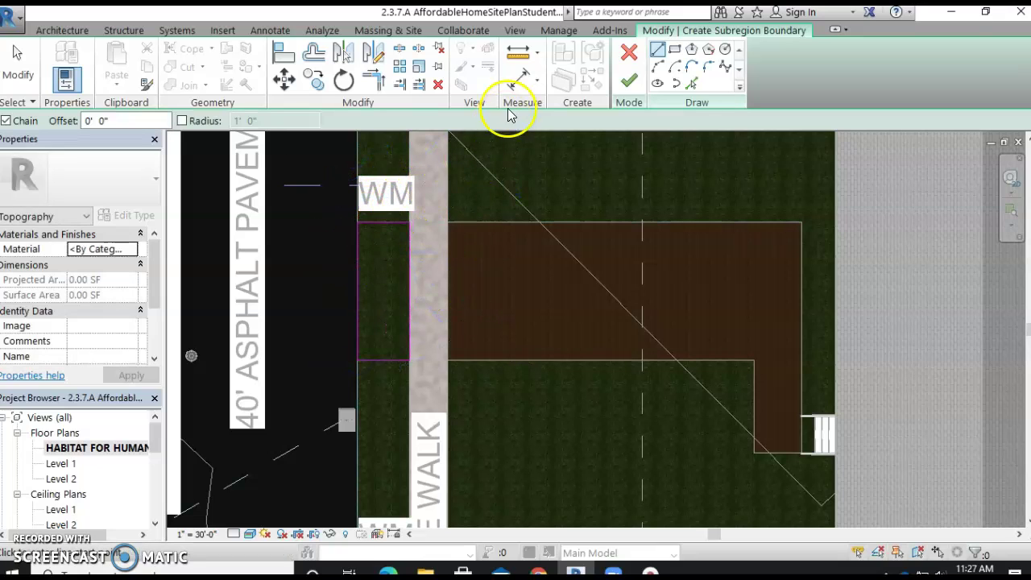
left_click(629, 81)
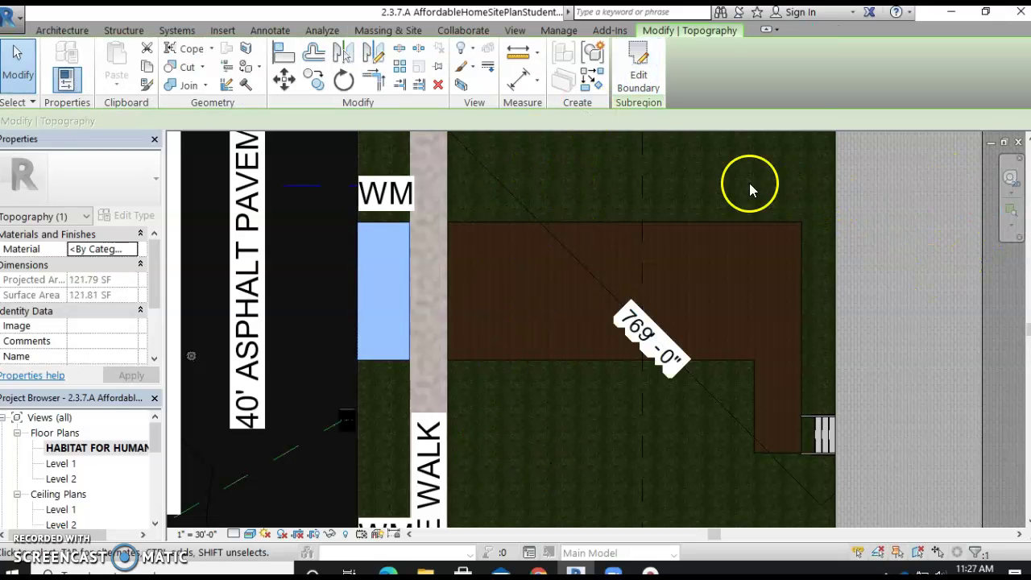
Assign the Asphalt material to the large L-shaped driveway subregion between the concrete walk and the stairs.
key("Escape")
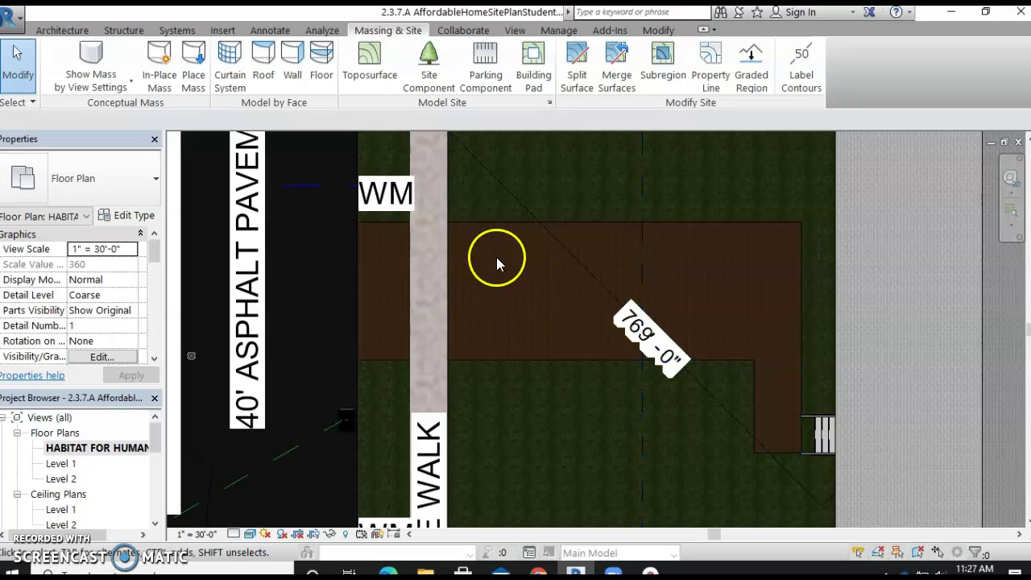
left_click(499, 342)
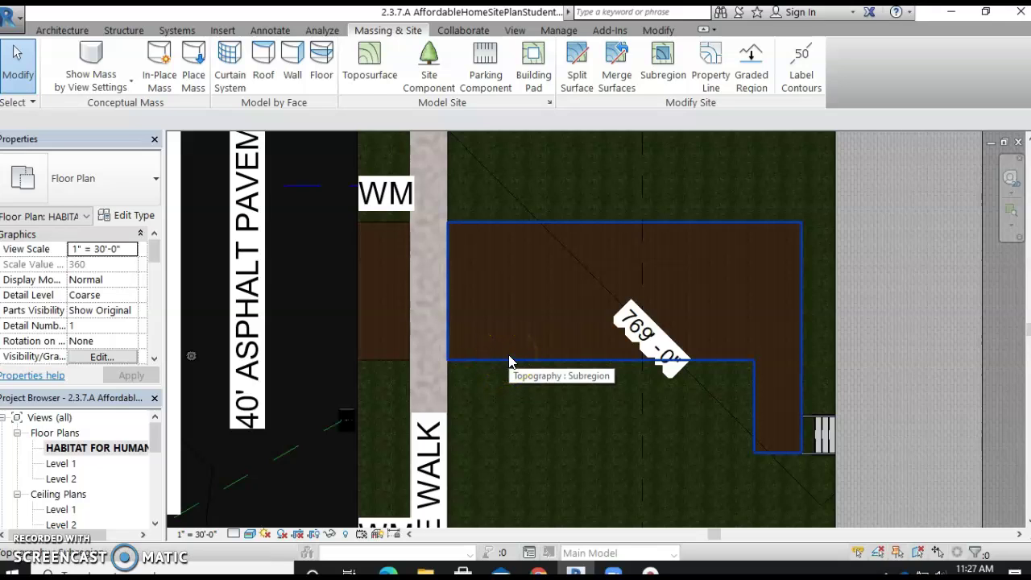
left_click(509, 359)
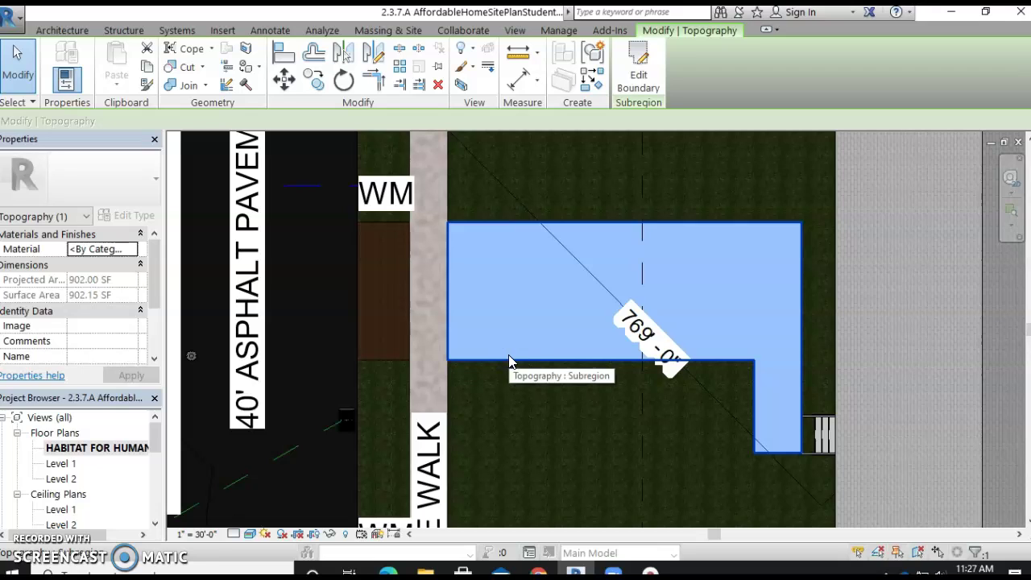
left_click(118, 253)
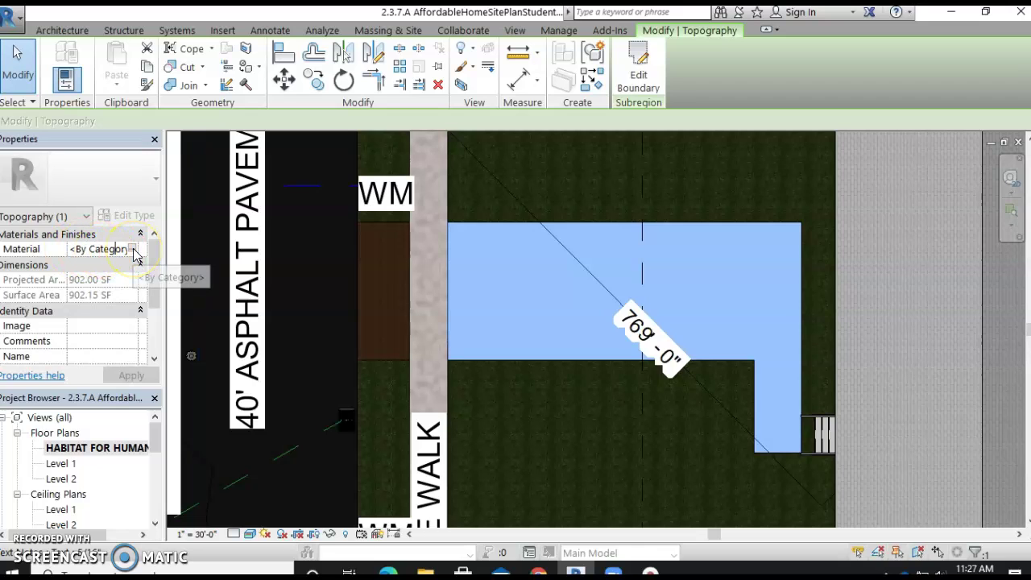
left_click(134, 250)
left_click(226, 300)
left_click(247, 290)
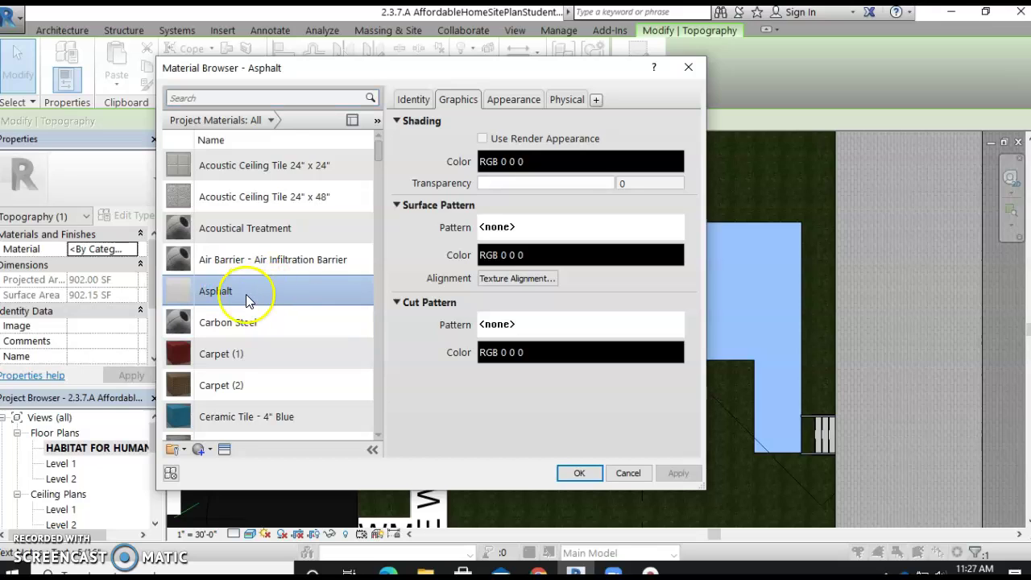
left_click(245, 95)
left_click(266, 297)
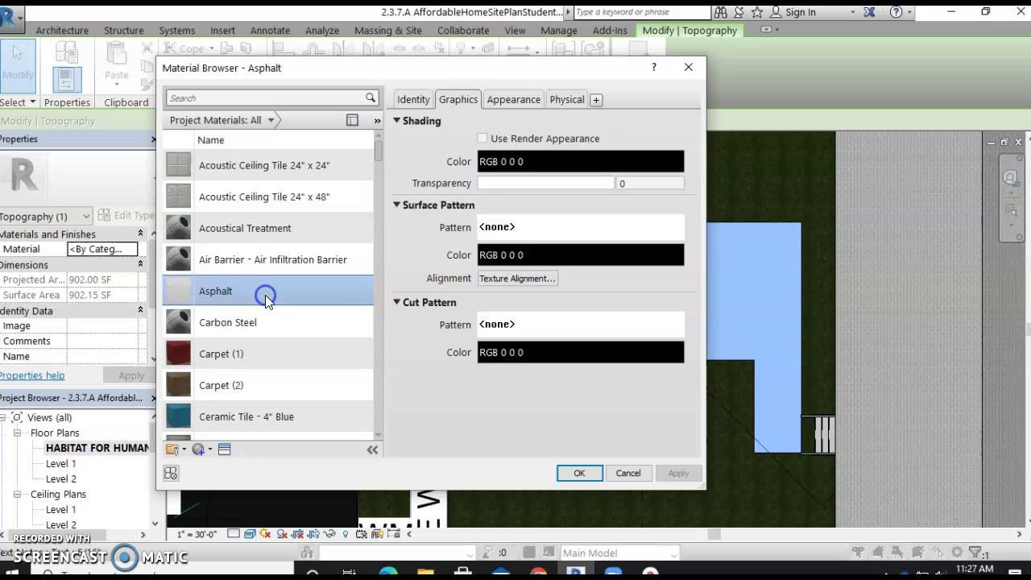
left_click(580, 473)
Assign the Asphalt material to the small driveway subregion between the 10th Street pavement and the concrete walk.
left_click(376, 279)
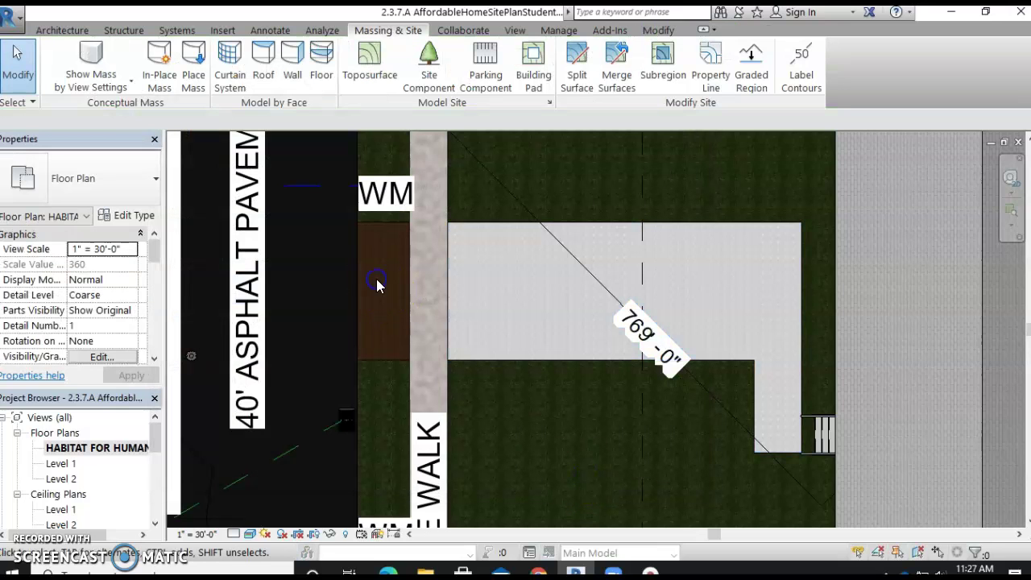
left_click(385, 359)
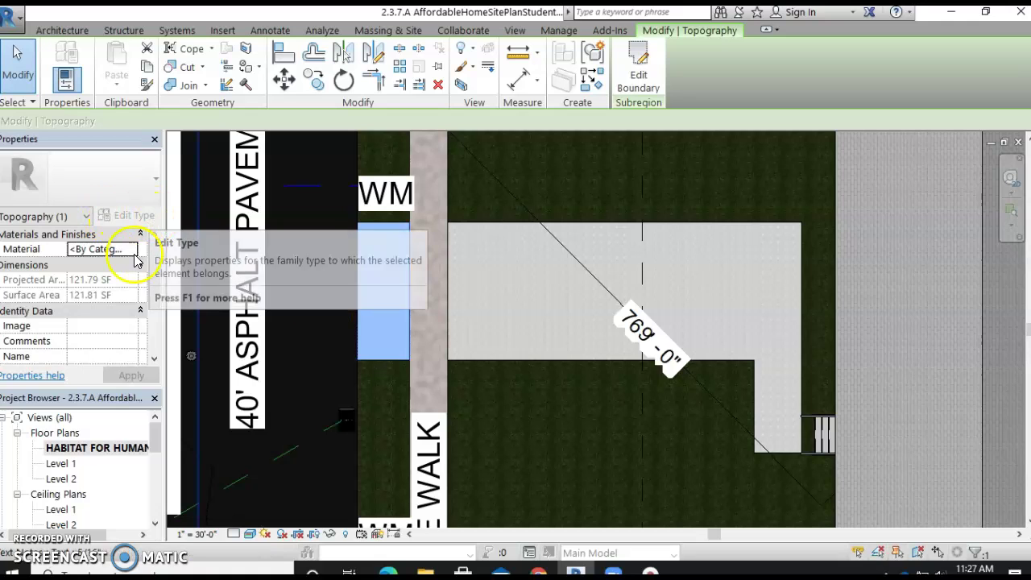
left_click(133, 251)
left_click(133, 251)
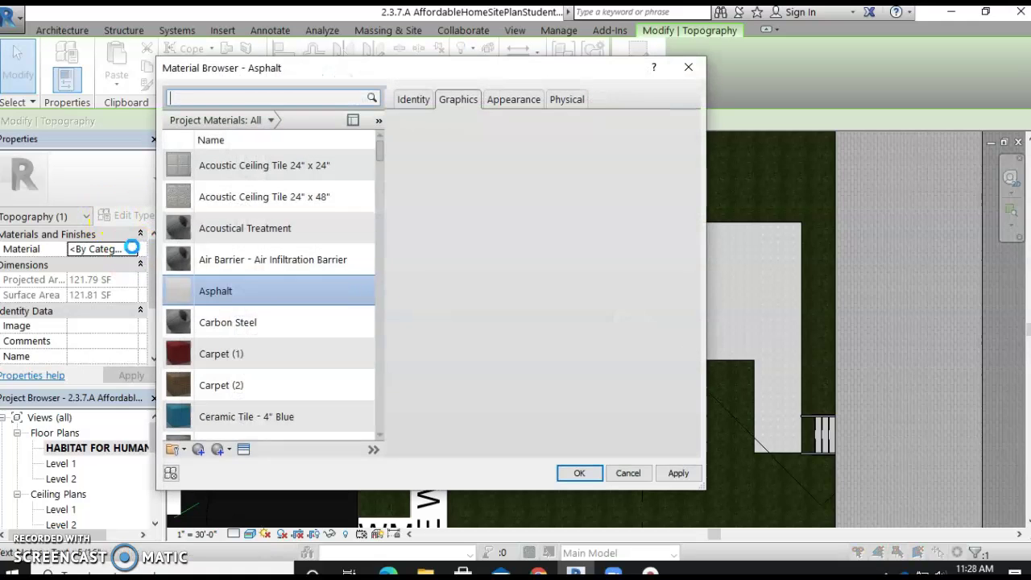
left_click(246, 296)
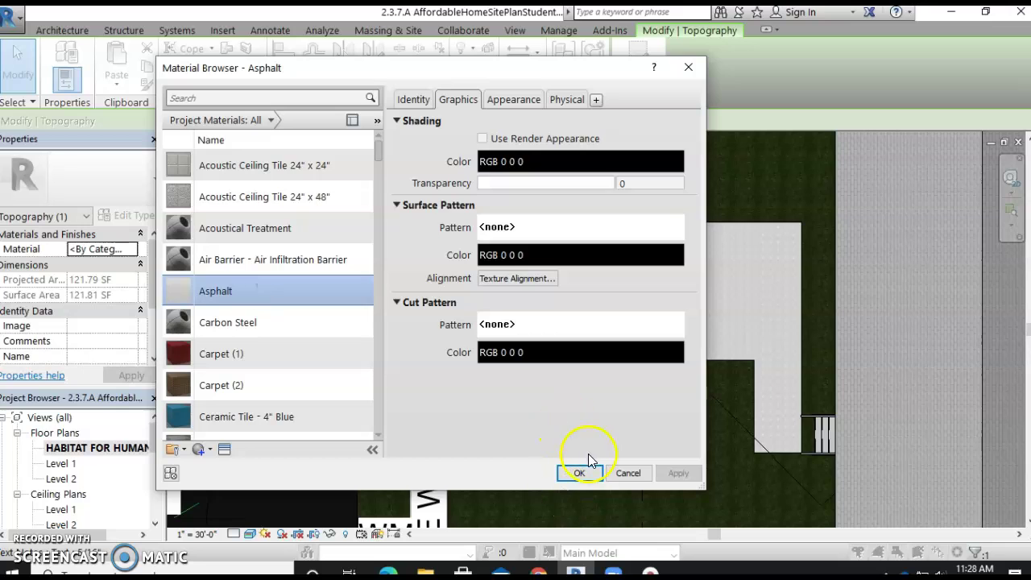
left_click(580, 473)
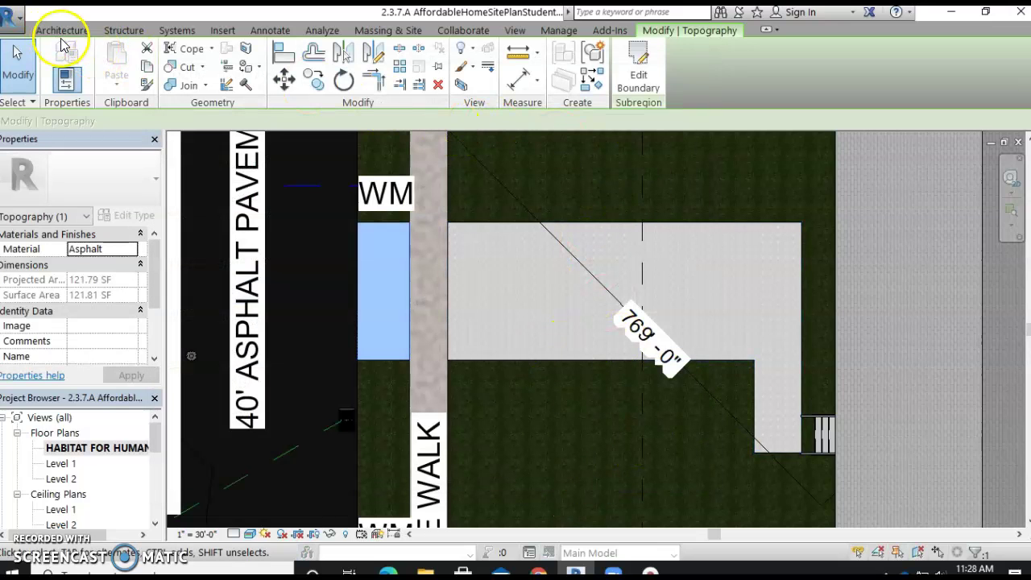
Open the default 3D view and orbit it to view the driveway and the entrance side of the house up close.
left_click(515, 33)
left_click(459, 64)
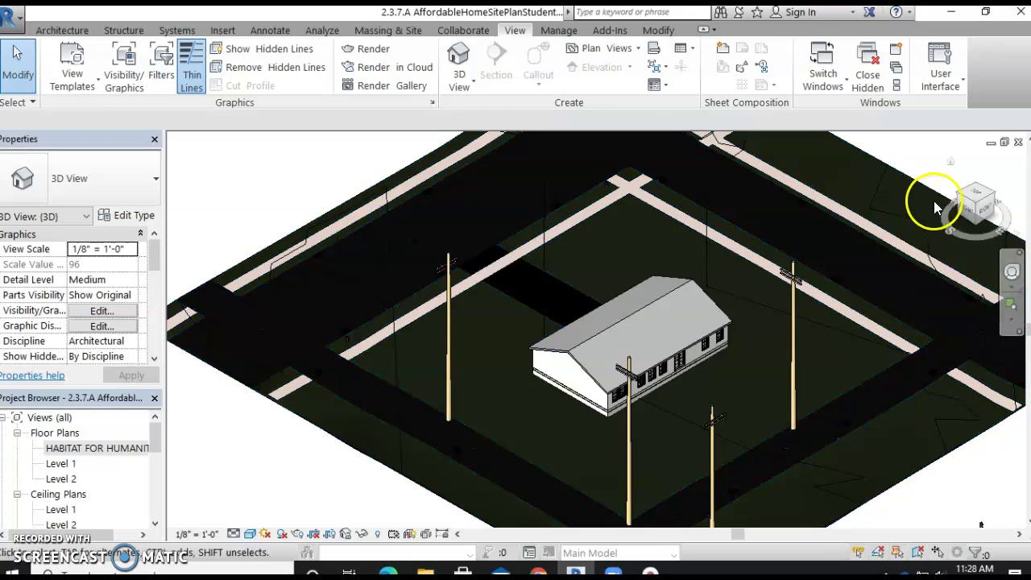
mouse_move(967, 200)
left_mouse_down()
mouse_move(214, 184)
mouse_move(325, 201)
mouse_move(377, 193)
mouse_move(386, 154)
mouse_move(443, 186)
left_mouse_up()
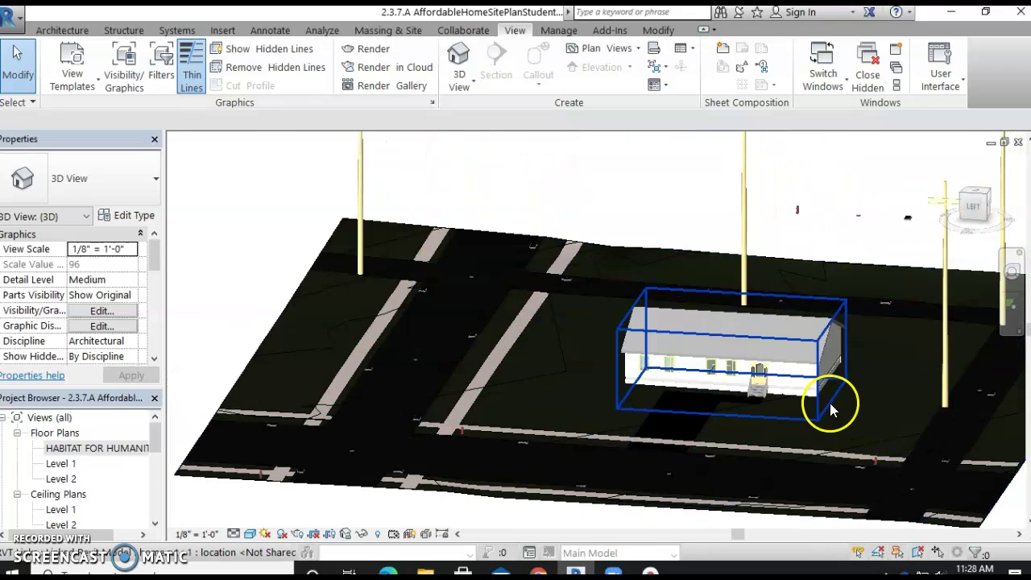
scroll(867, 387, "up", 3)
scroll(806, 443, "up", 2)
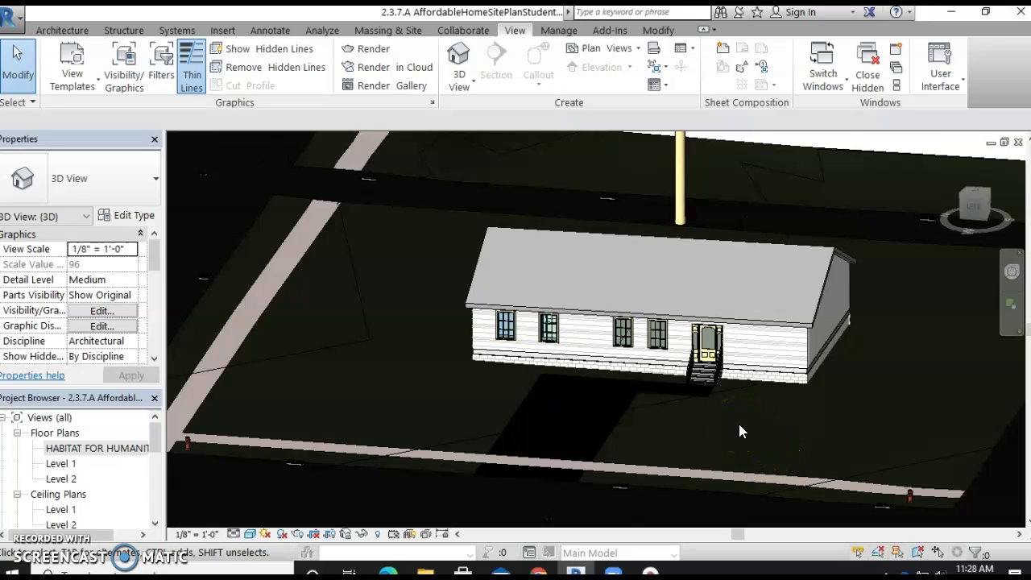
Place two RPC Tree - Deciduous Common Apple - 20' site components in front of the house, one on each side of the driveway.
left_click(408, 30)
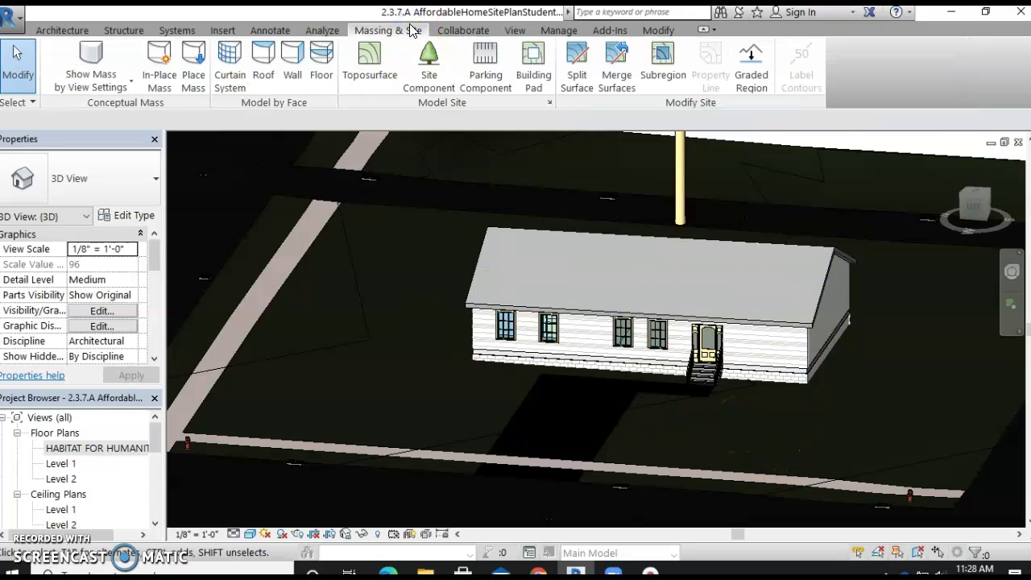
left_click(429, 64)
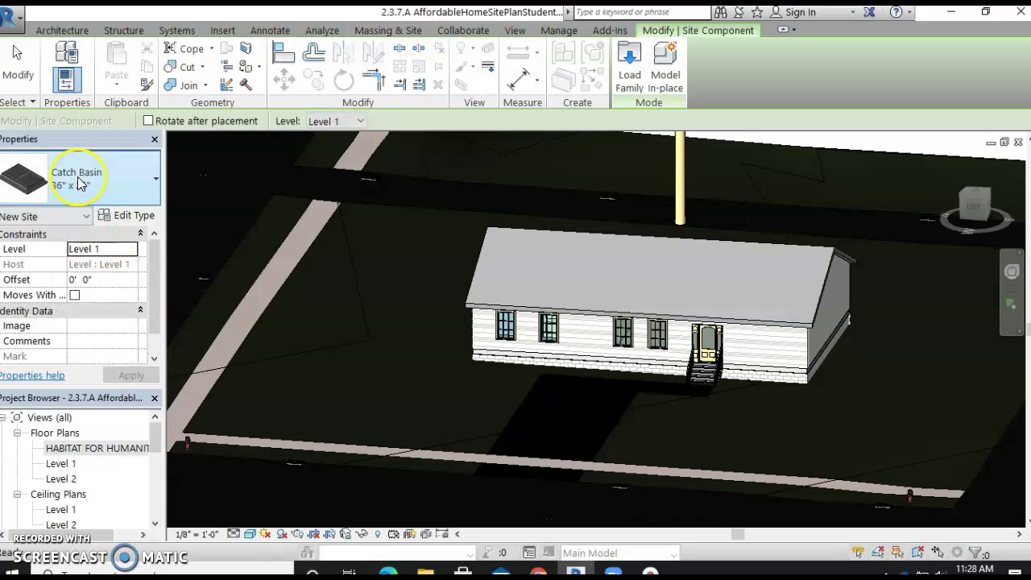
left_click(121, 193)
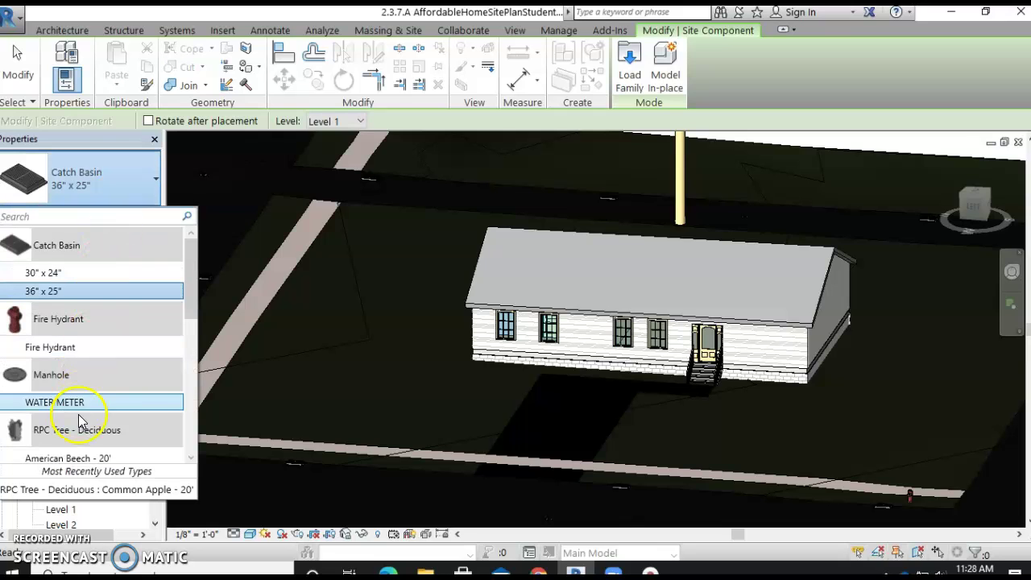
scroll(113, 318, "down", 5)
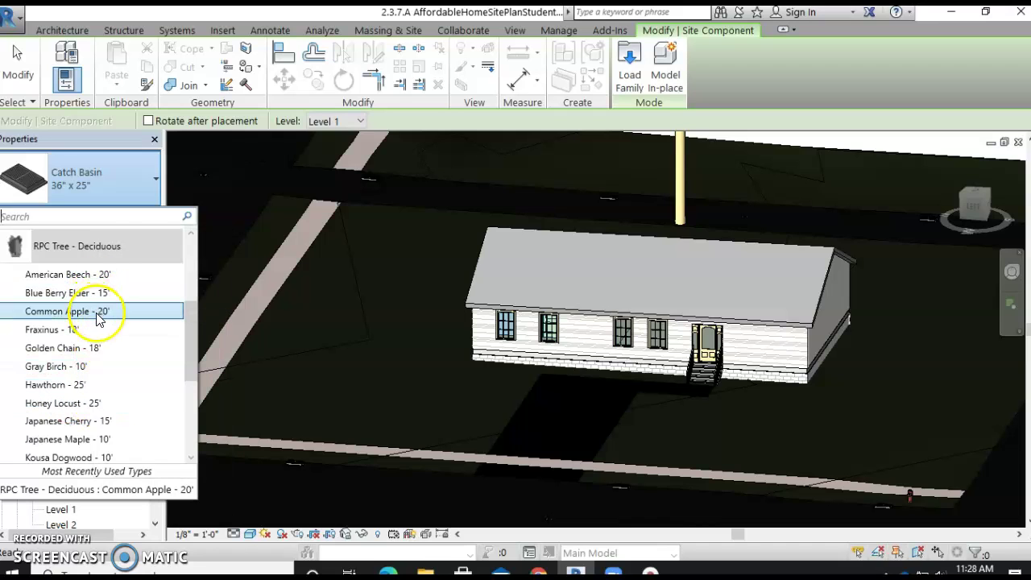
left_click(99, 311)
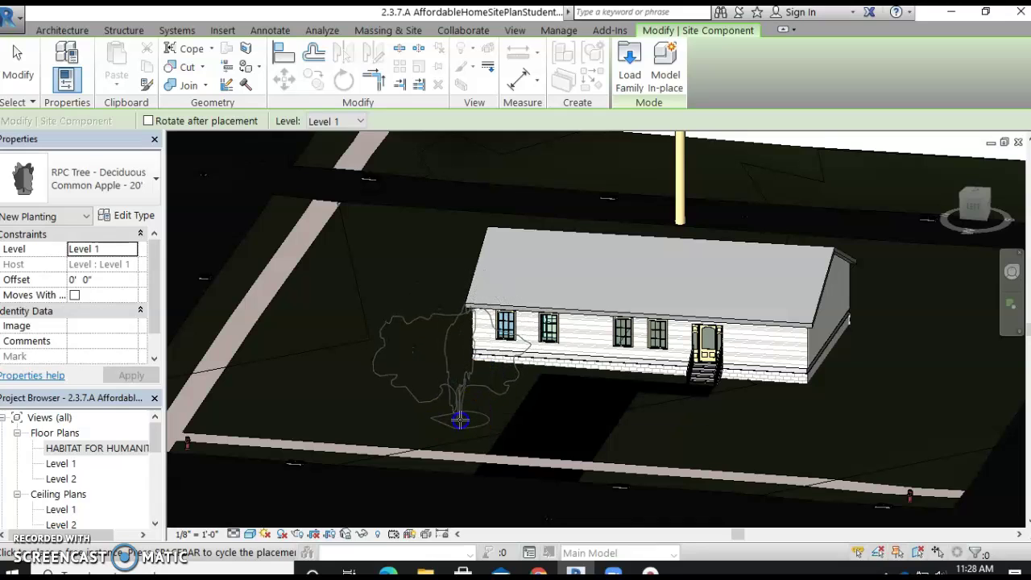
left_click(460, 420)
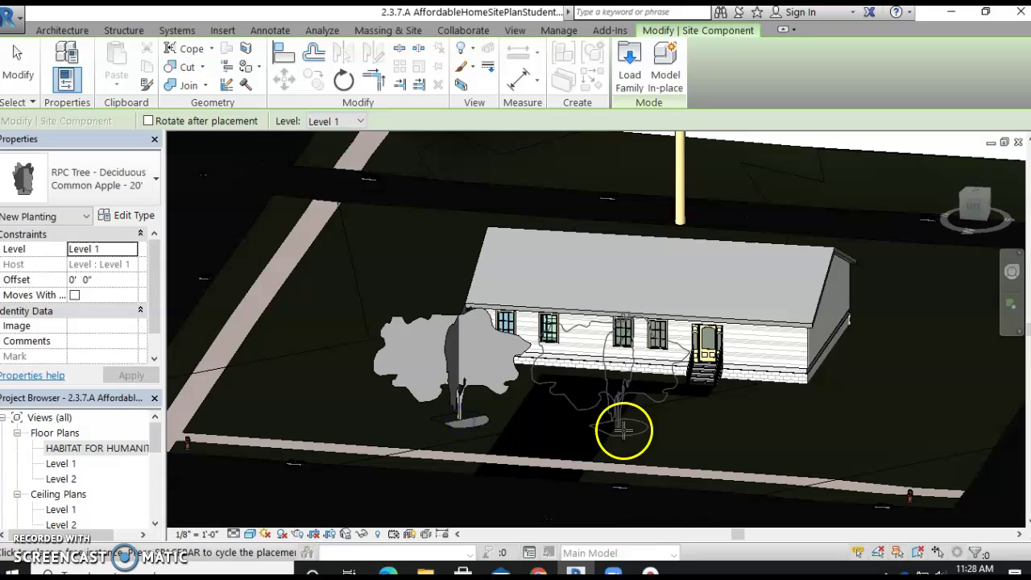
left_click(670, 438)
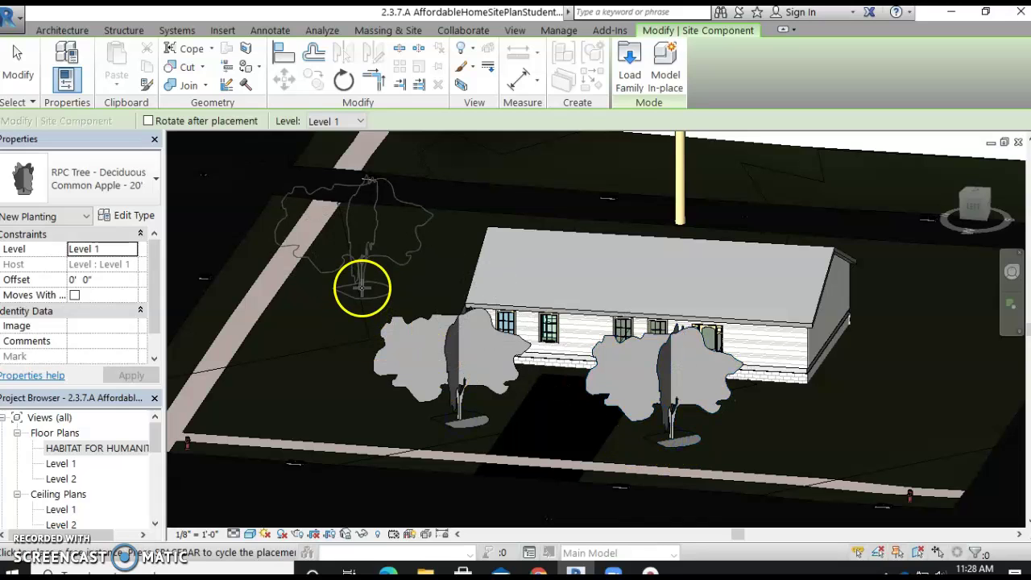
Place two more Common Apple - 20' trees on the lawn between the end of the house and the side street's walk.
left_click(425, 246)
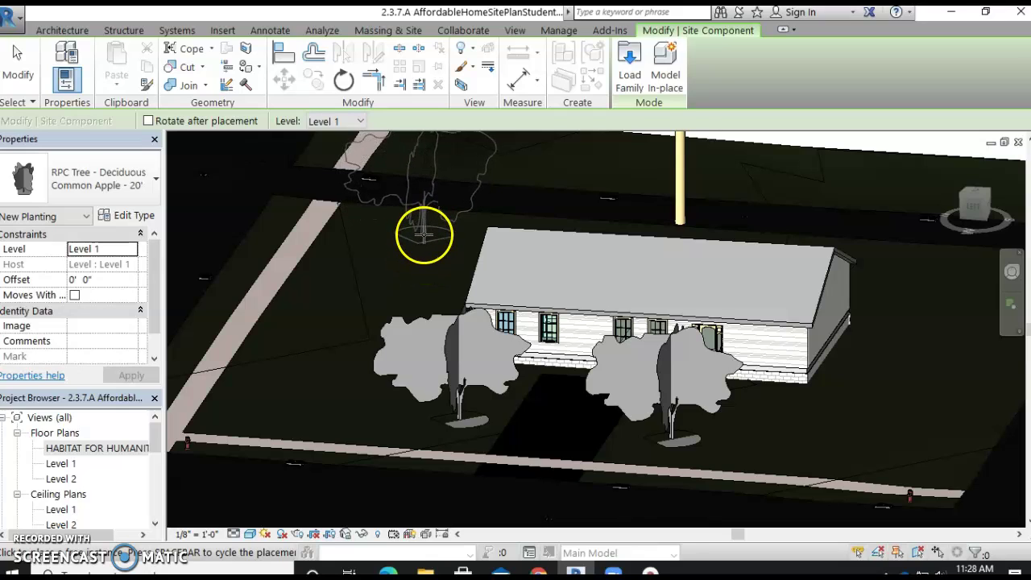
left_click(401, 285)
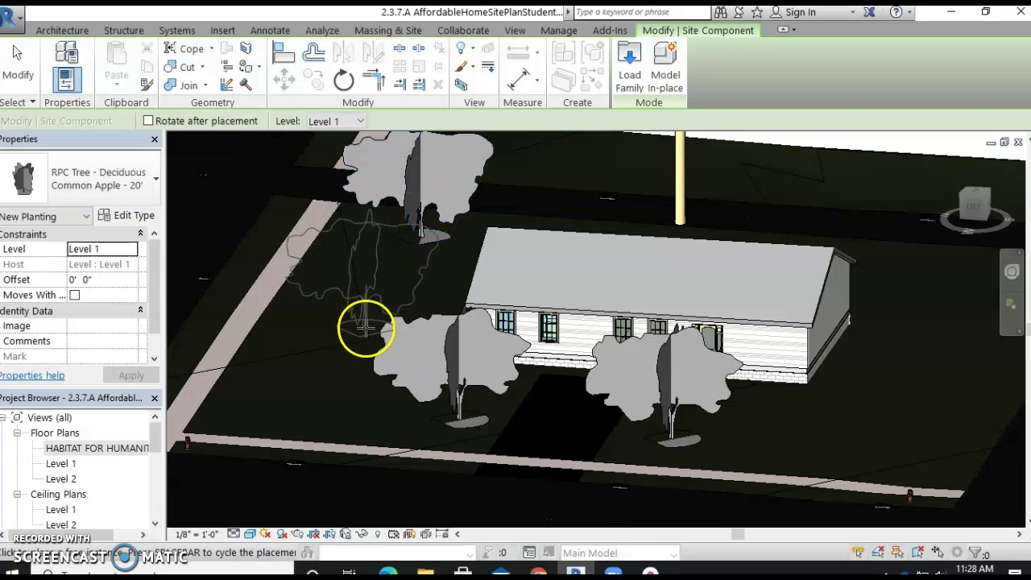
left_click(365, 328)
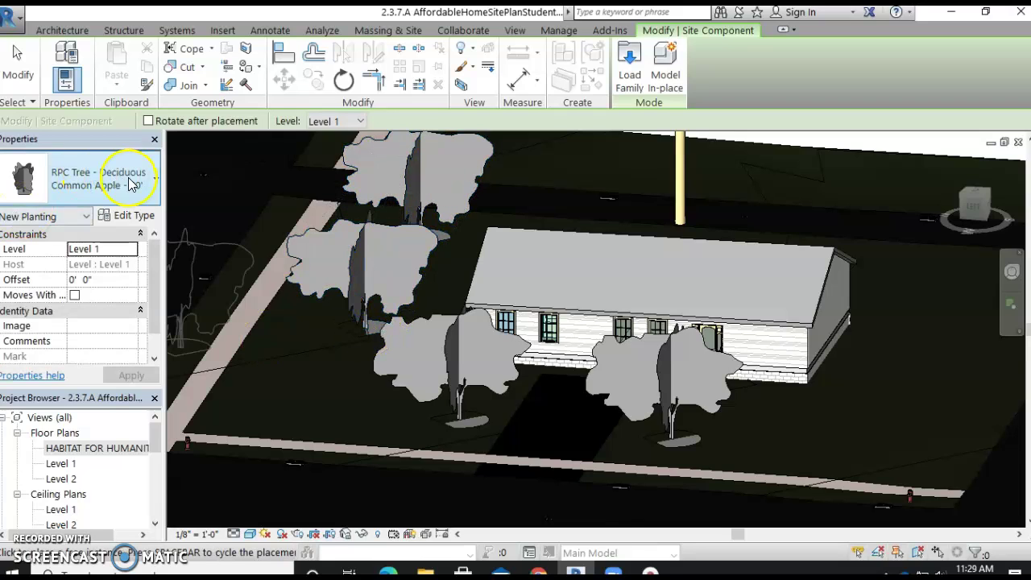
left_click(129, 183)
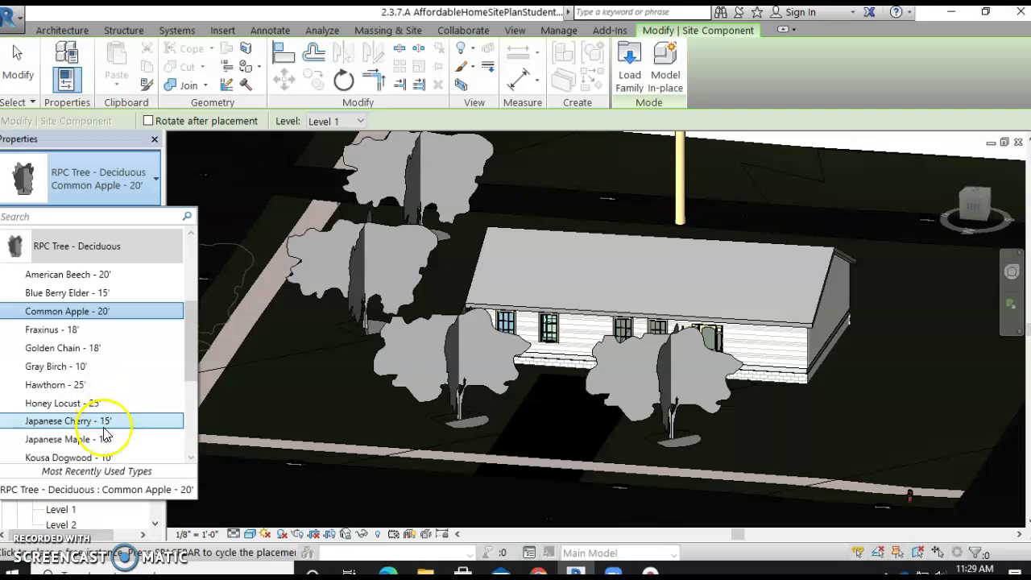
scroll(106, 407, "down", 2)
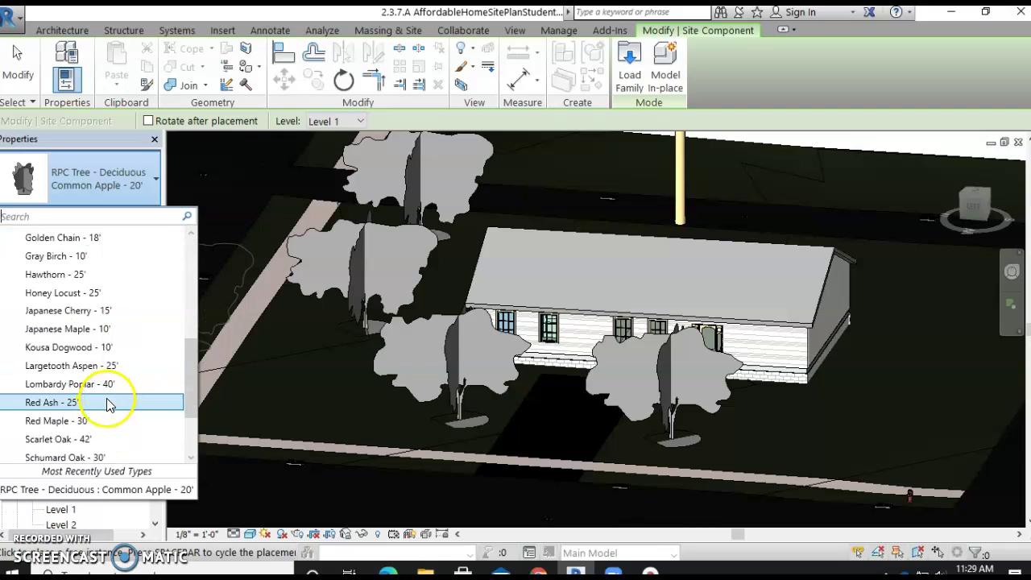
scroll(107, 409, "down", 2)
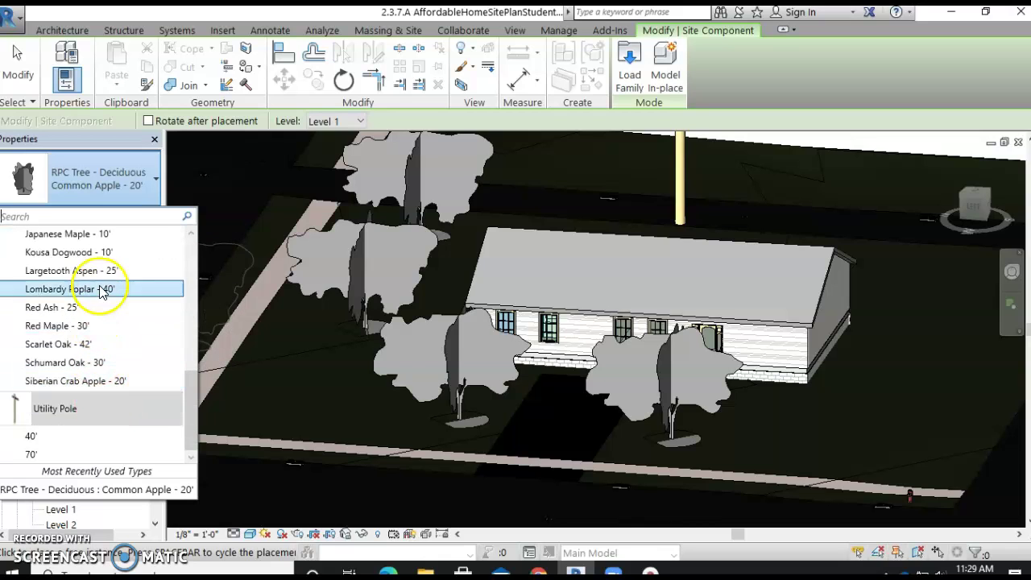
scroll(104, 289, "up", 2)
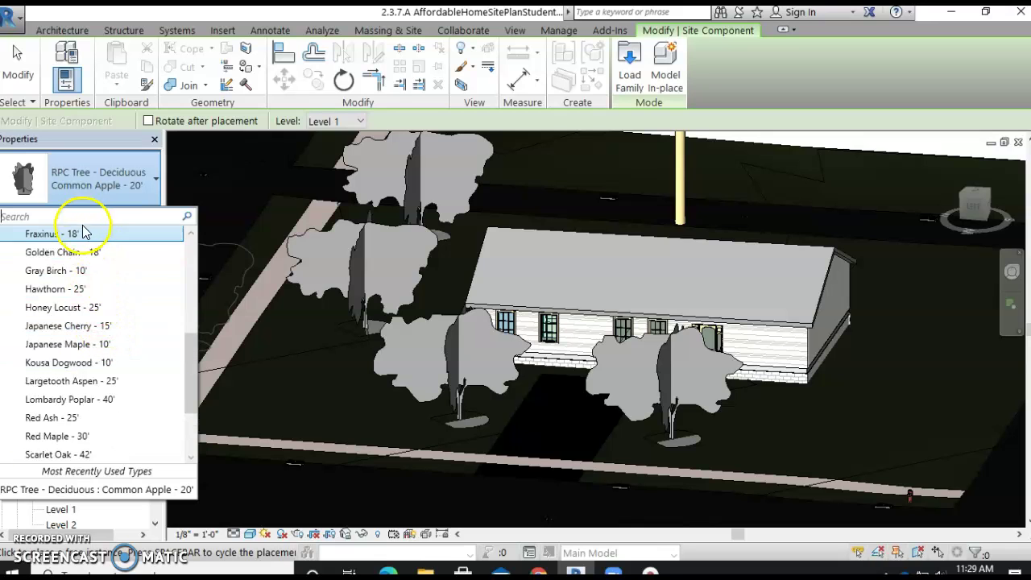
scroll(80, 232, "up", 1)
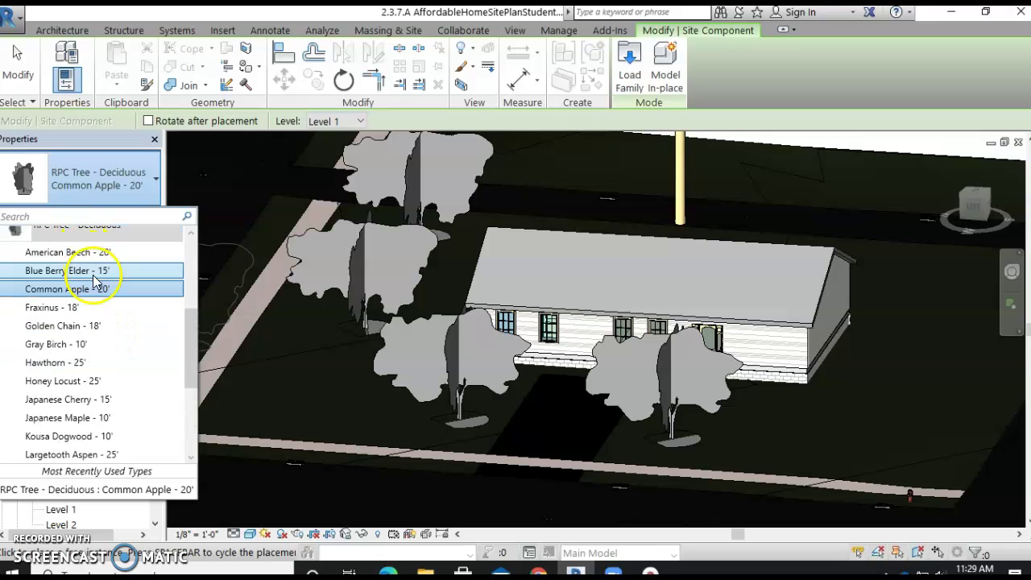
Start loading a family and go to the Planting folder of the US Imperial library.
left_click(631, 59)
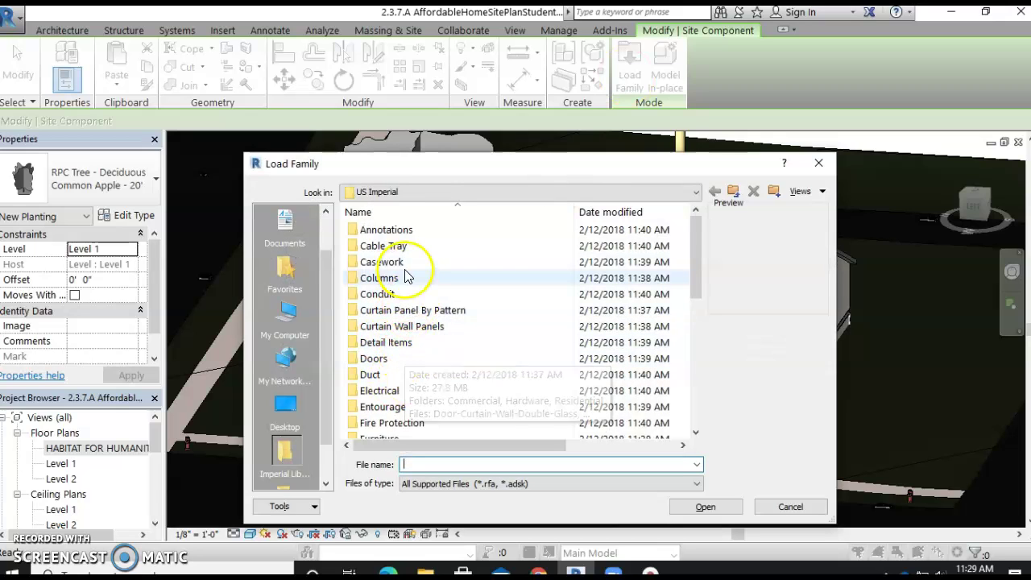
scroll(394, 334, "down", 2)
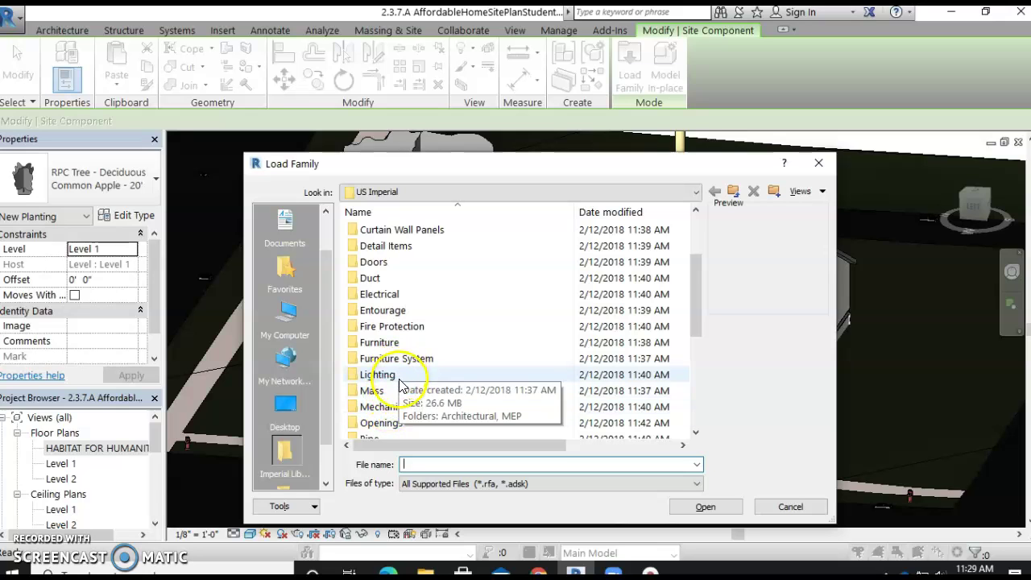
scroll(400, 384, "down", 5)
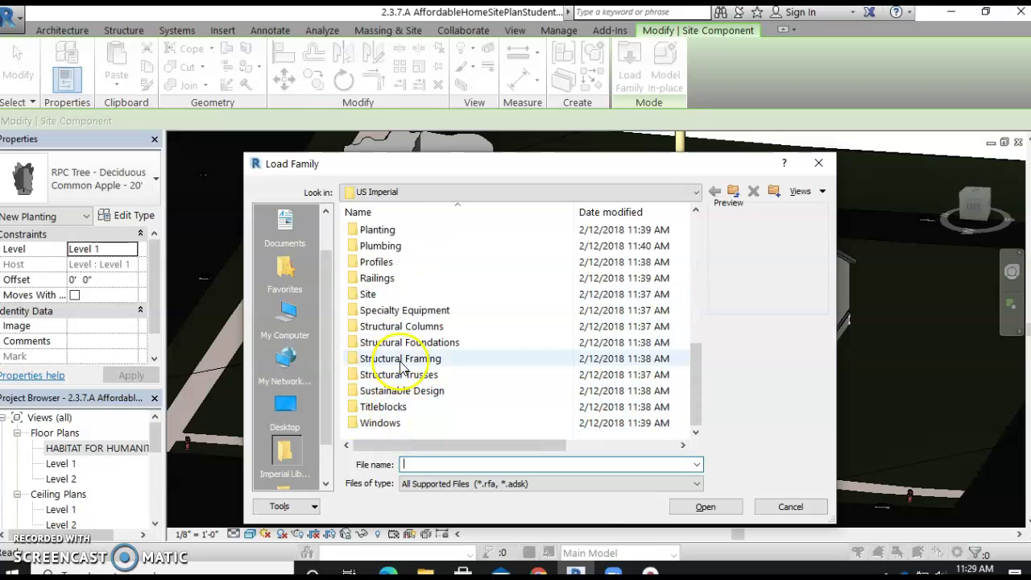
scroll(403, 363, "up", 7)
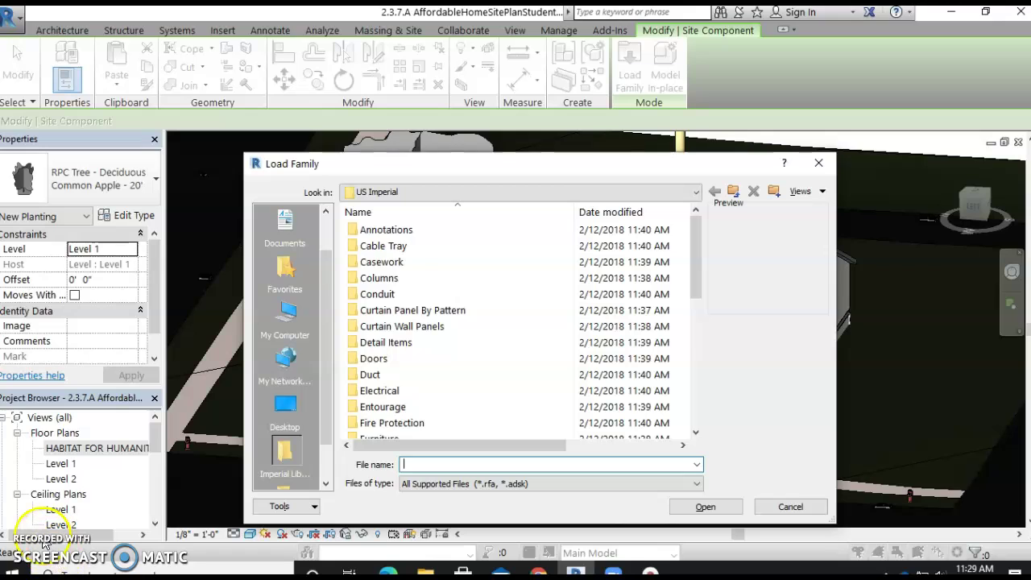
scroll(407, 354, "down", 3)
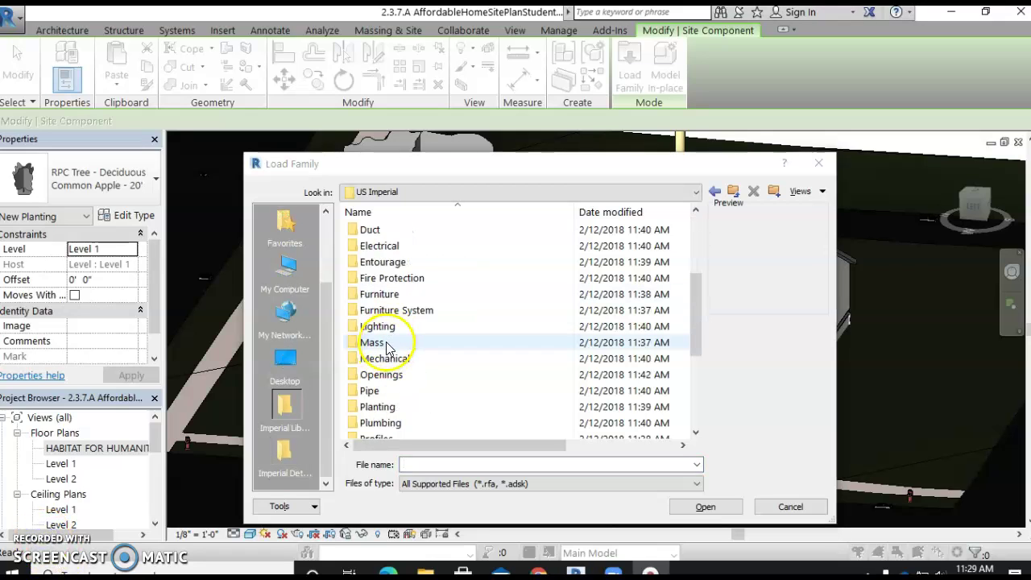
left_click(392, 410)
double_click(389, 409)
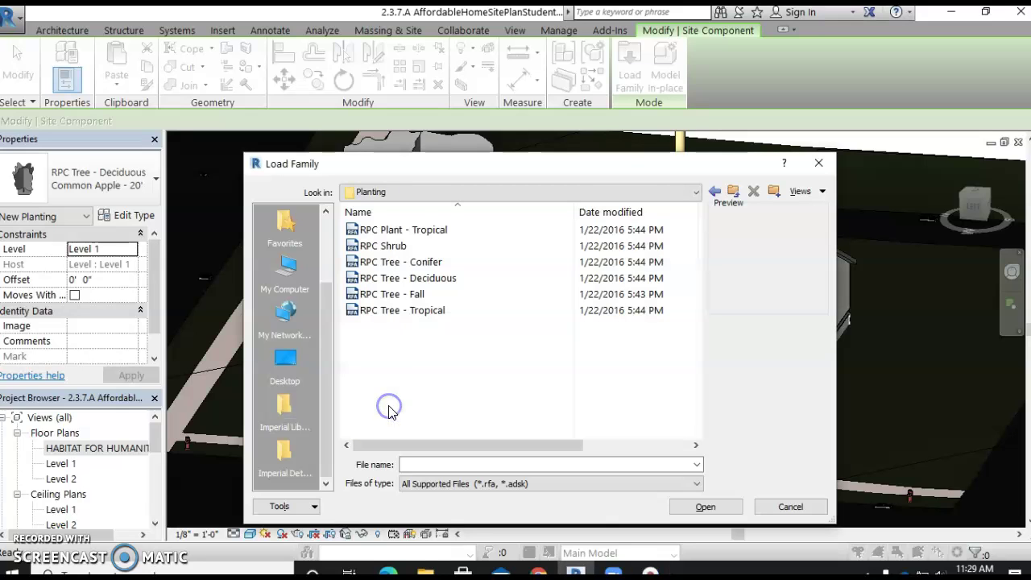
Preview the shrub, conifer, deciduous, fall and tropical planting families, and load RPC Shrub into the project.
left_click(403, 247)
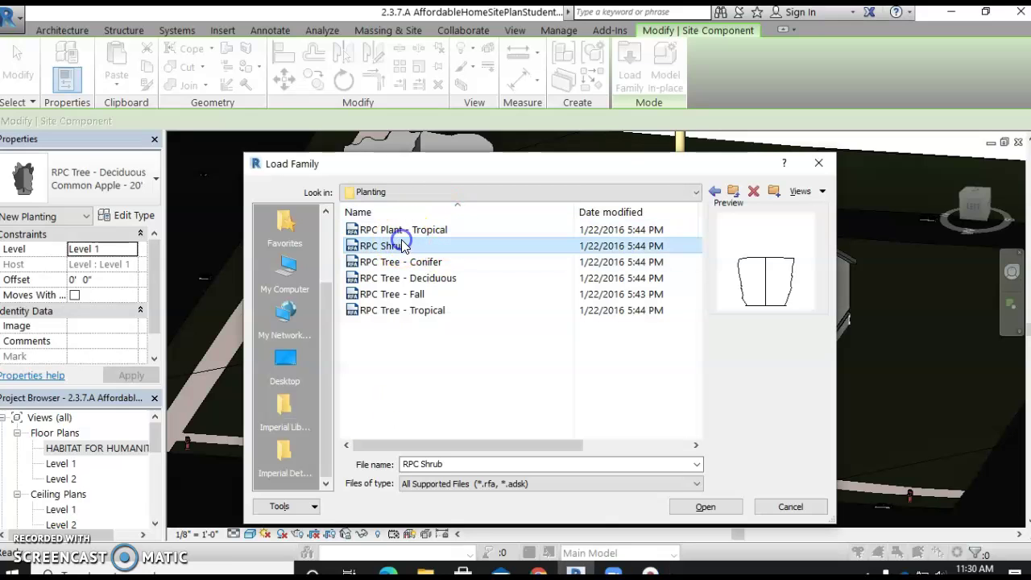
left_click(401, 265)
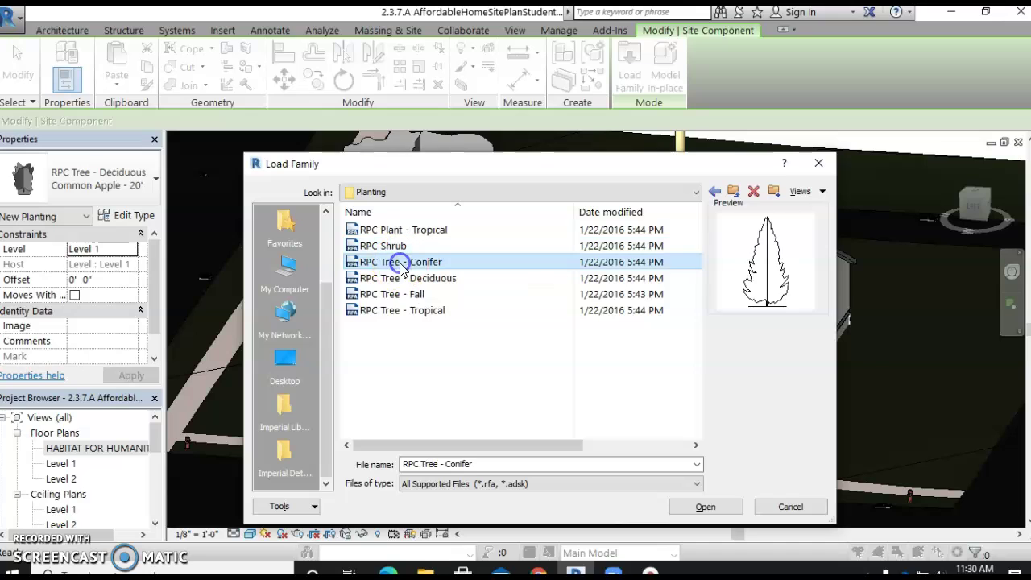
left_click(410, 284)
left_click(412, 295)
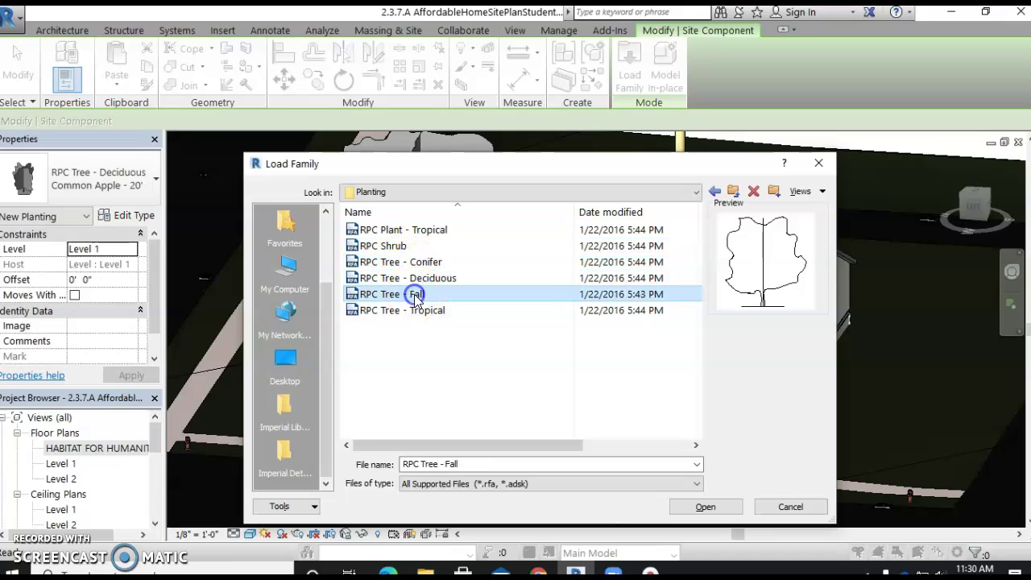
left_click(418, 315)
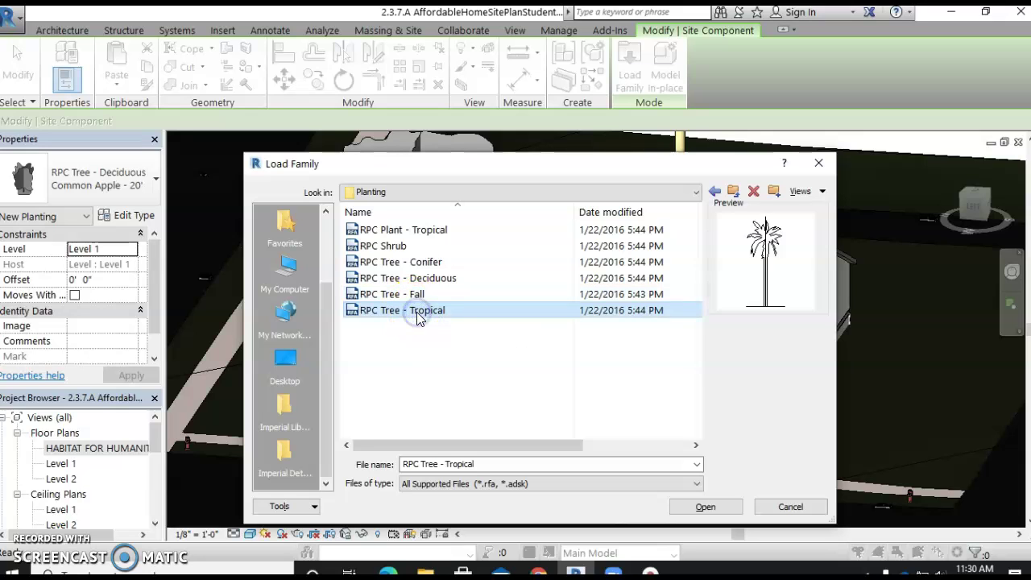
left_click(399, 247)
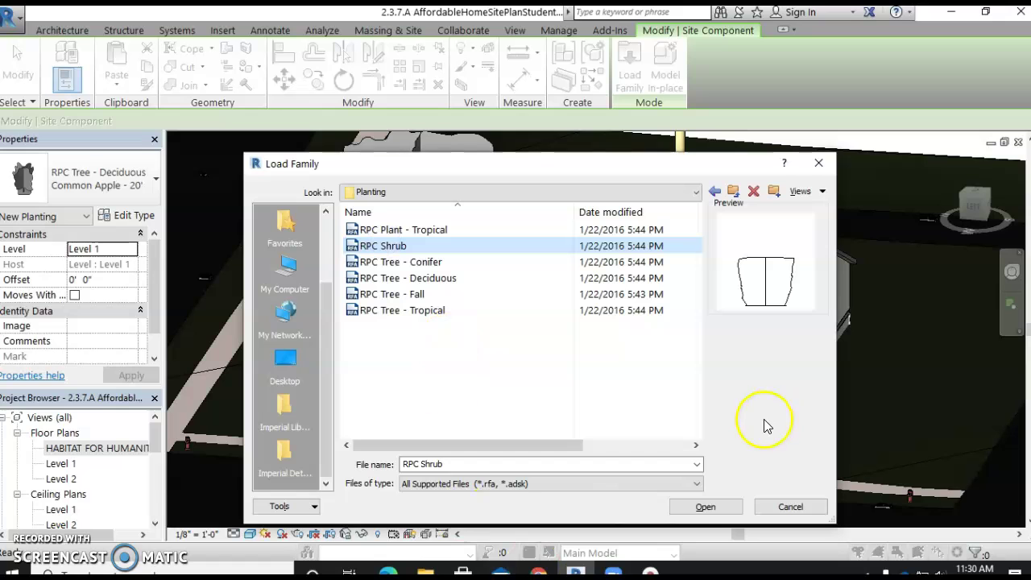
left_click(704, 506)
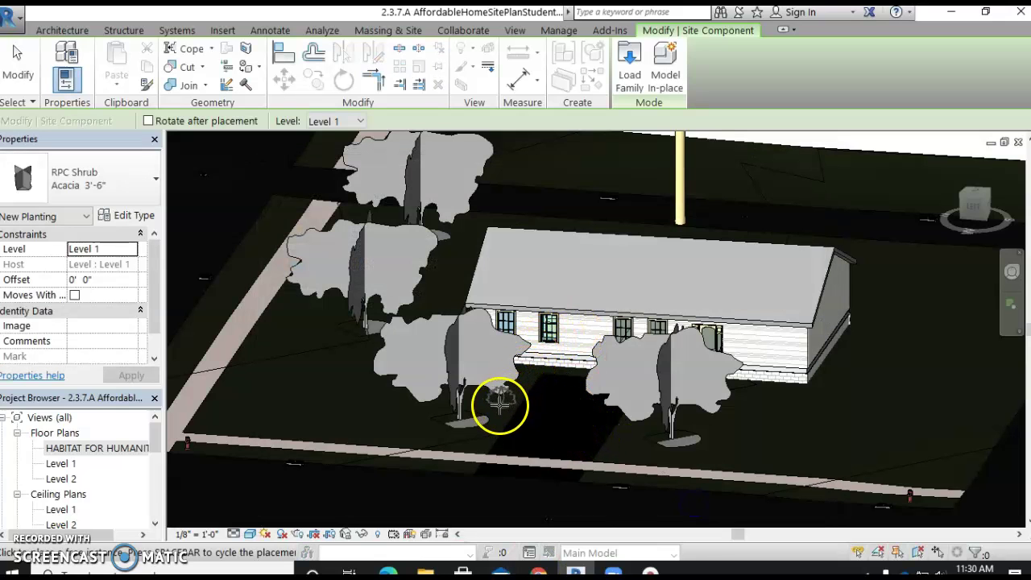
Place six RPC Shrub Acacia 3'-6" components, three along the front wall by the driveway and three along the end wall away from Maple Street.
left_click(536, 366)
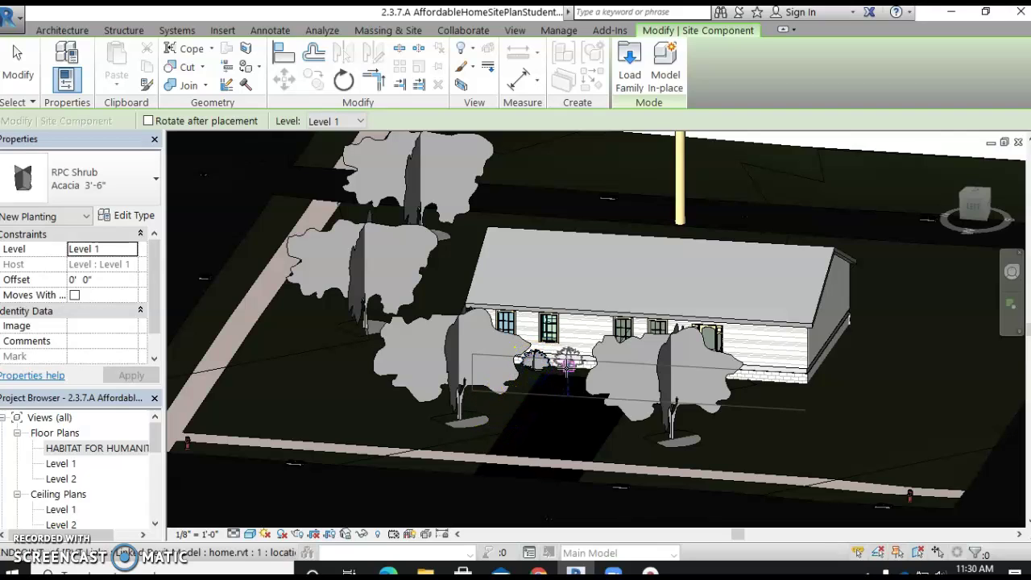
left_click(567, 369)
left_click(593, 367)
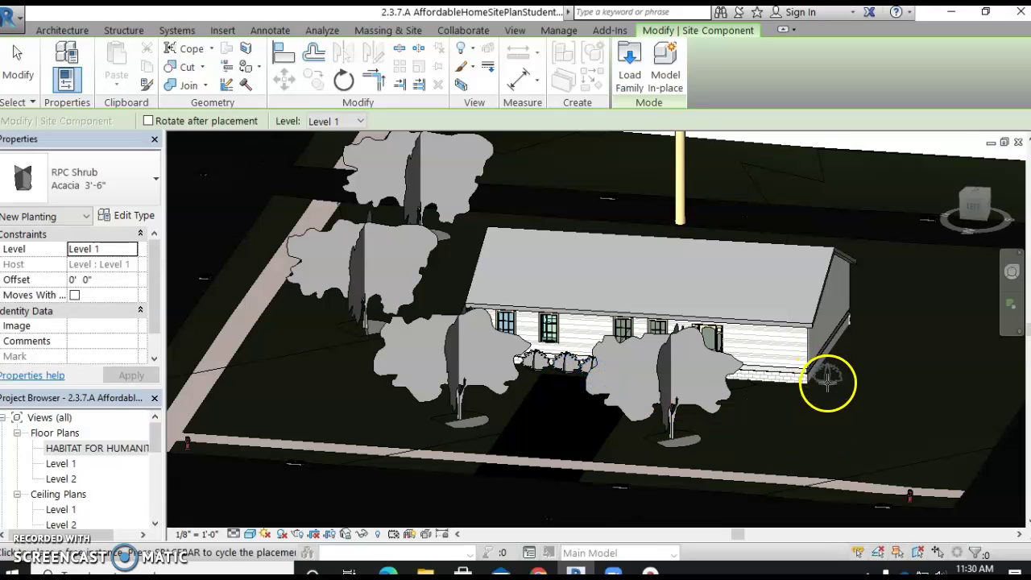
left_click(841, 361)
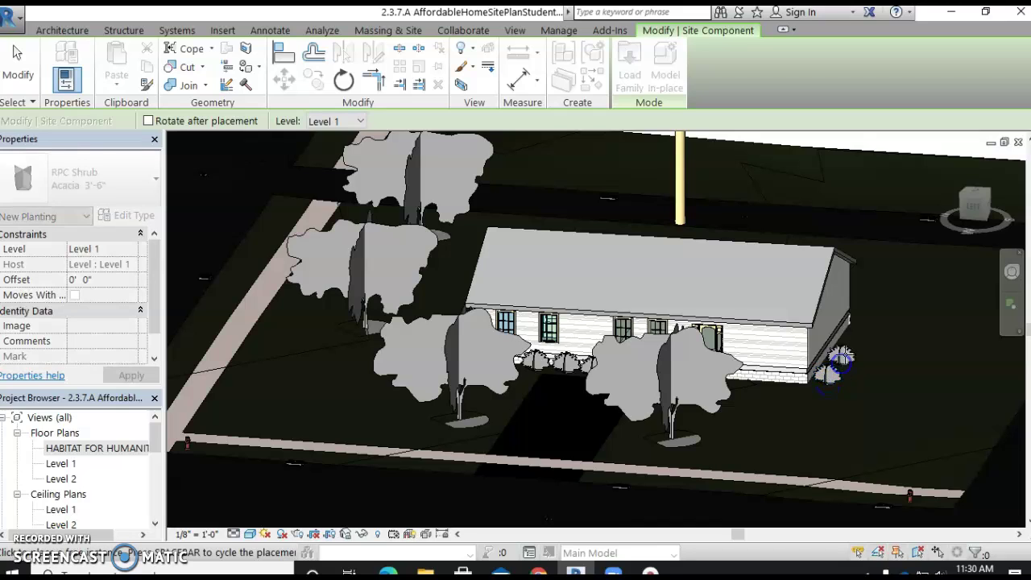
left_click(856, 329)
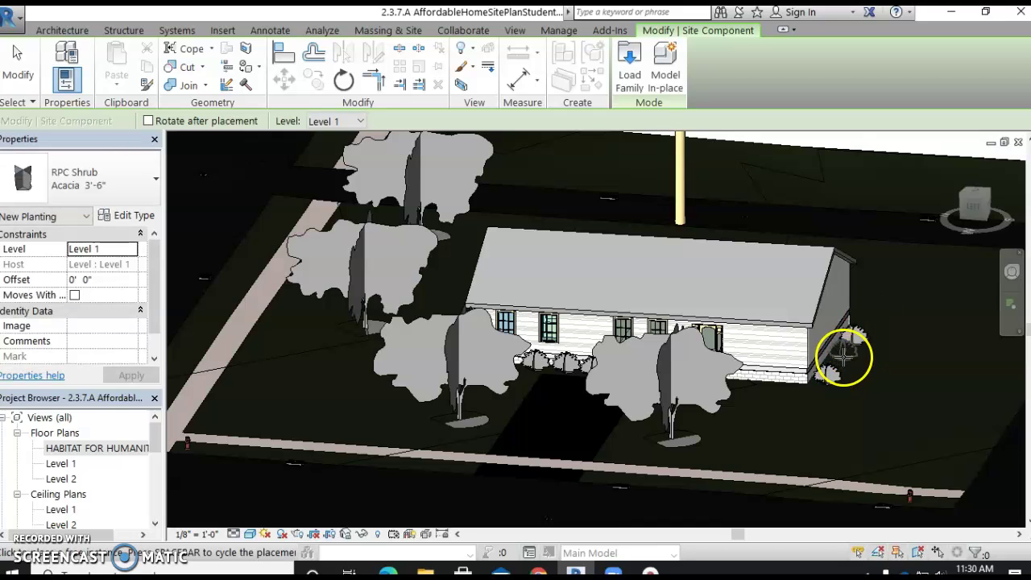
left_click(844, 358)
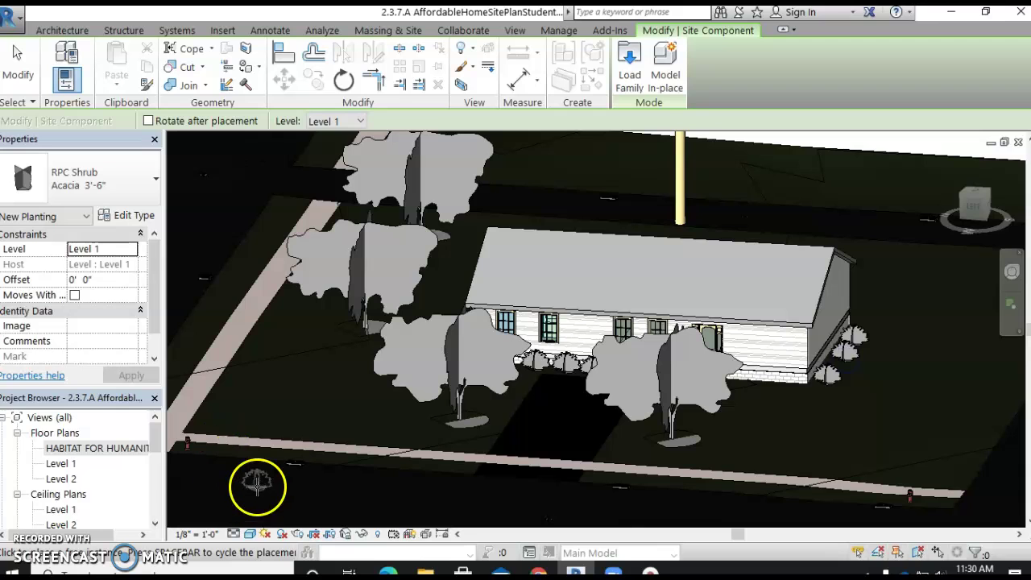
Open the HABITAT FOR HUMANITY SITE floor plan and set its visual style to Hidden Line.
double_click(73, 448)
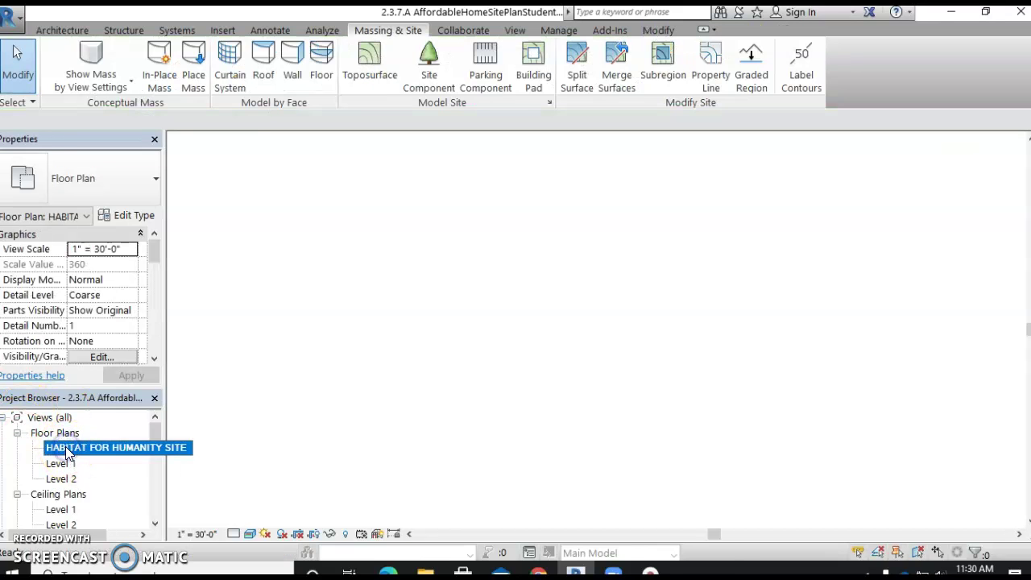
scroll(589, 373, "down", 5)
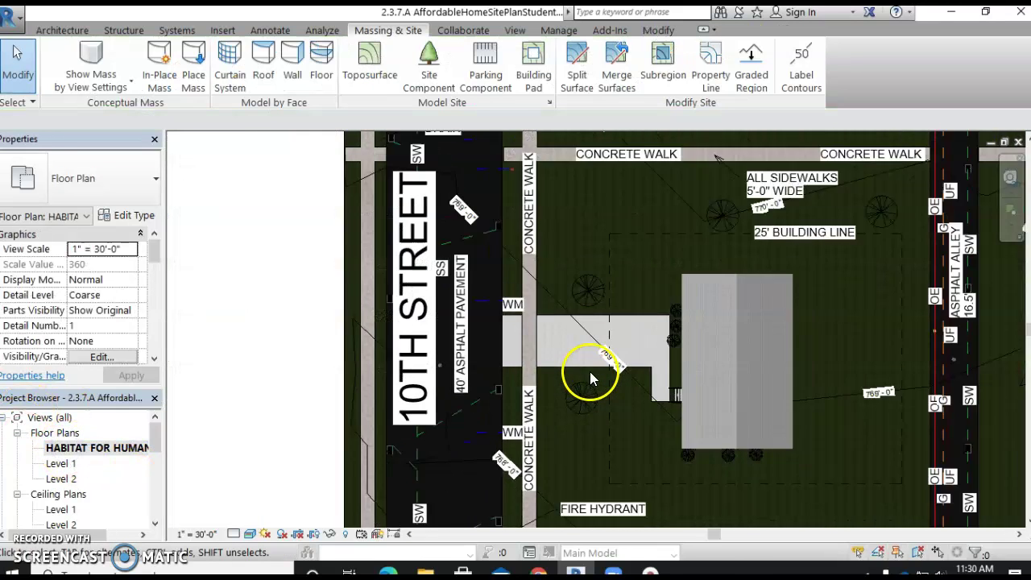
left_click(250, 535)
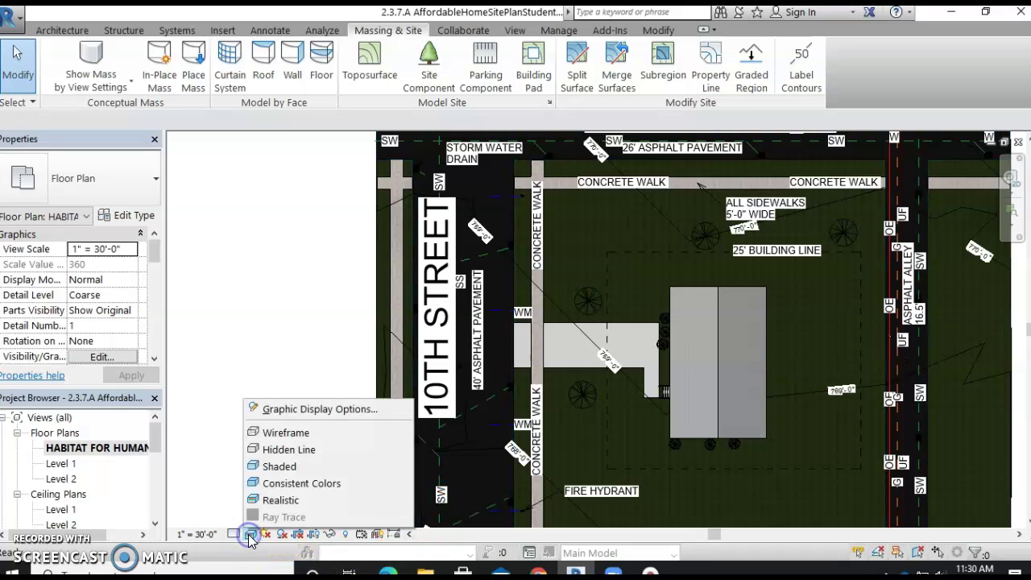
left_click(288, 449)
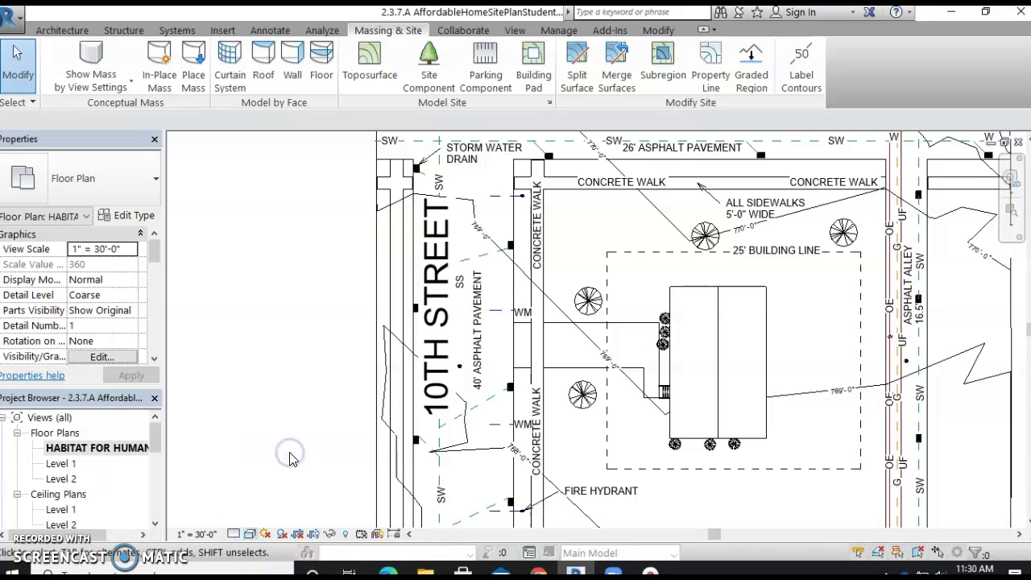
Place three Acacia 3'-6" shrubs along the house's end wall facing Maple Street, at both corners and at the ridge line.
scroll(795, 363, "up", 5)
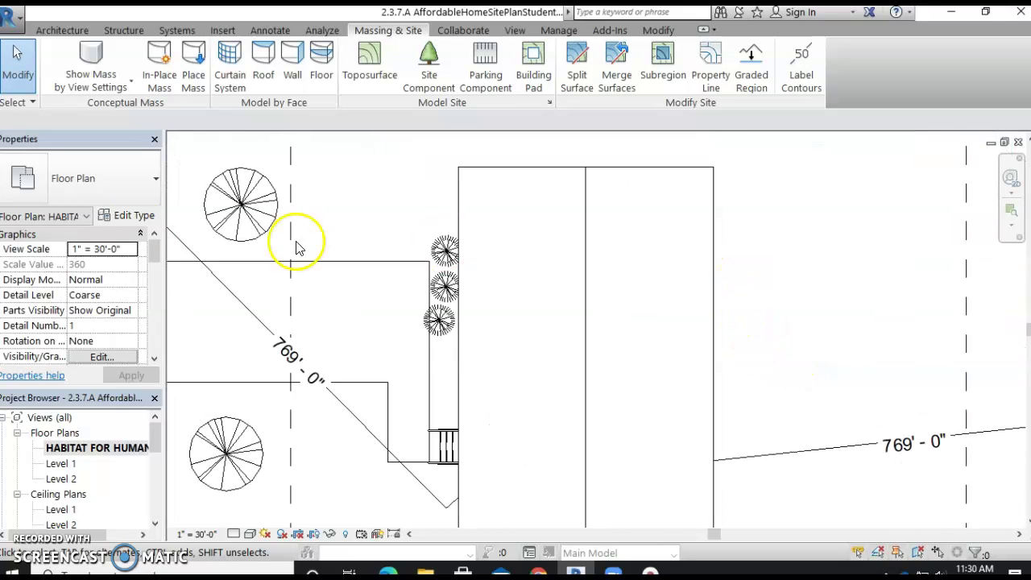
left_click(425, 63)
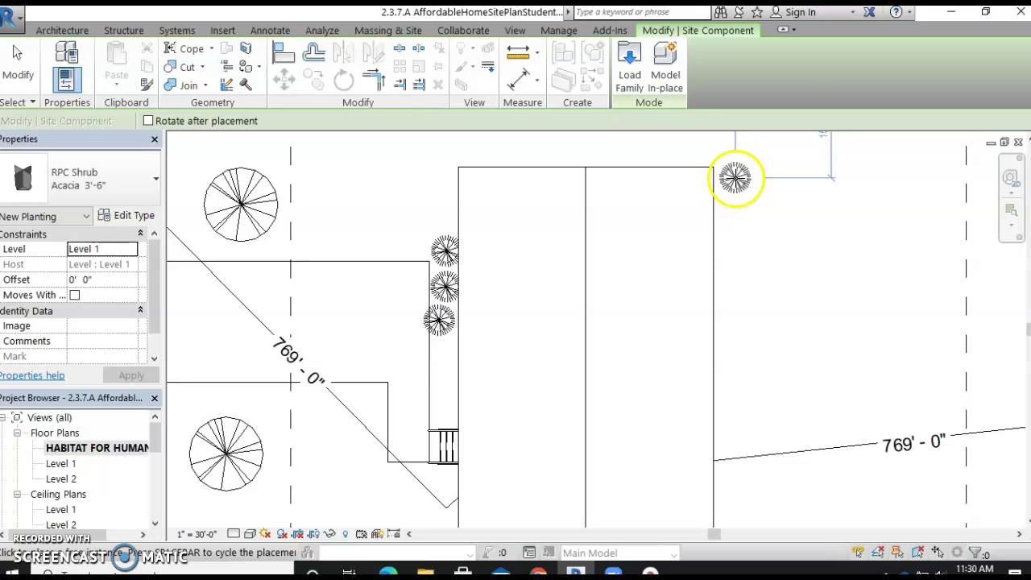
left_click(695, 148)
left_click(471, 147)
left_click(582, 148)
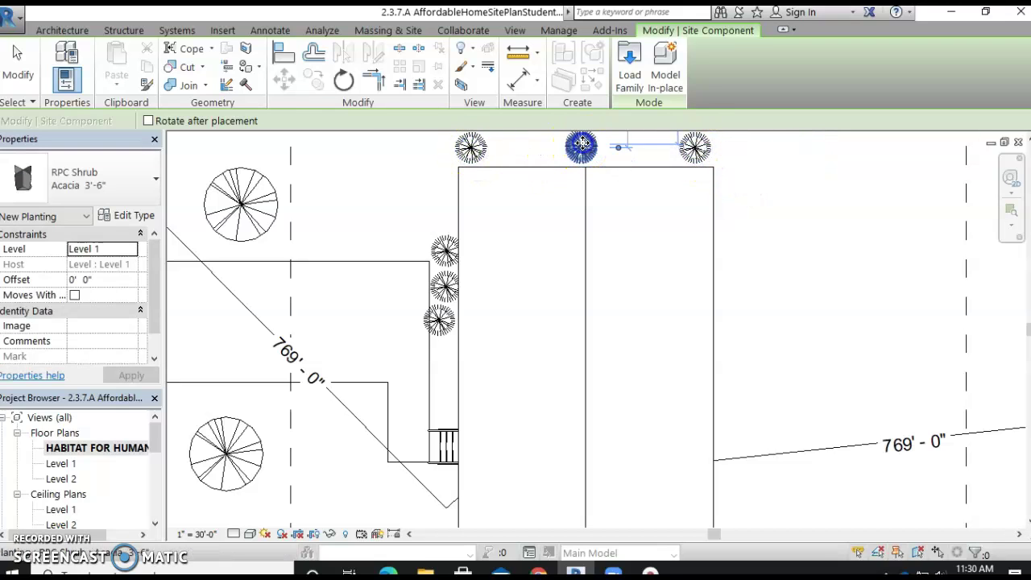
scroll(551, 242, "down", 3)
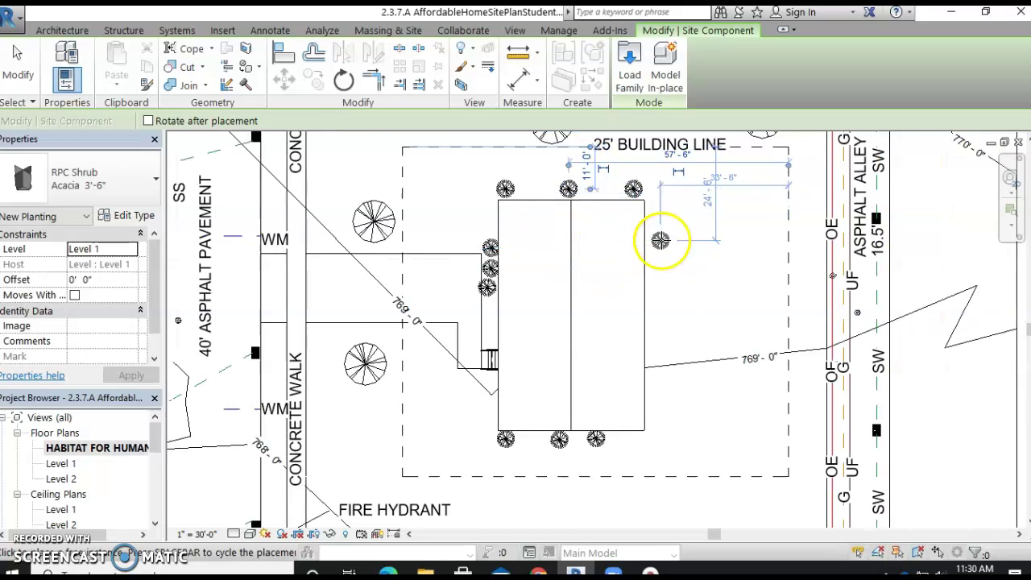
scroll(659, 355, "down", 2)
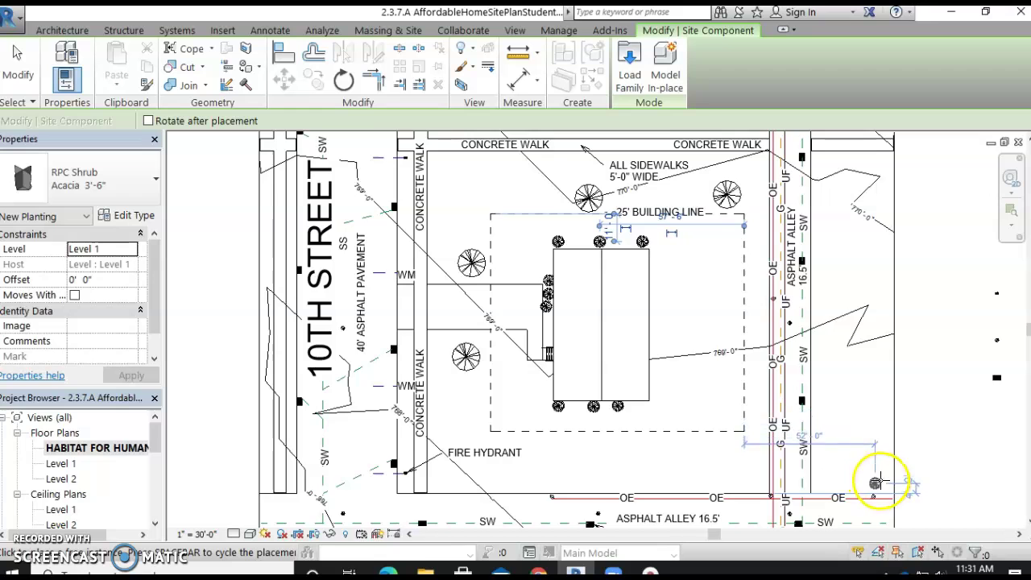
scroll(850, 458, "down", 2)
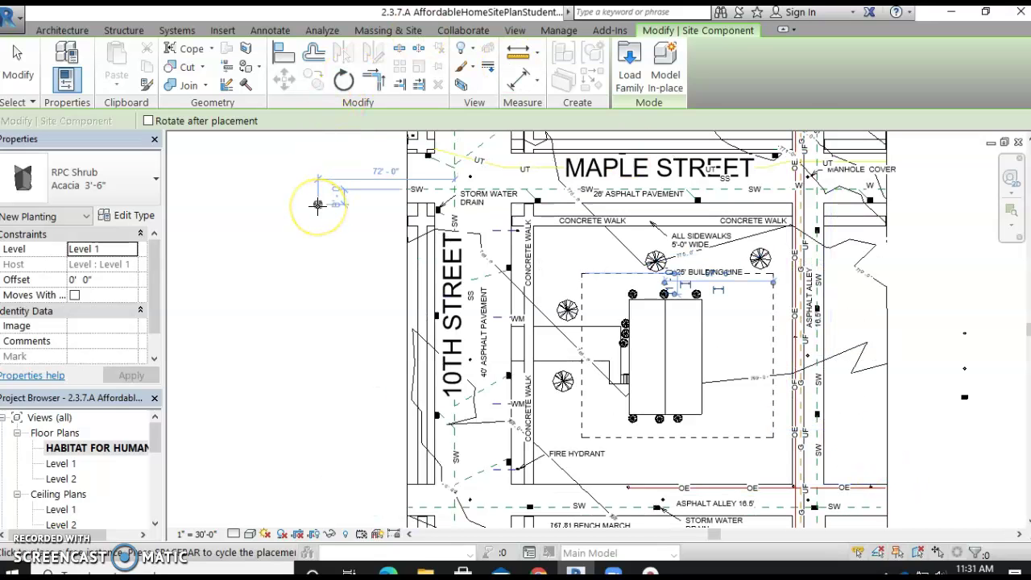
key("Escape")
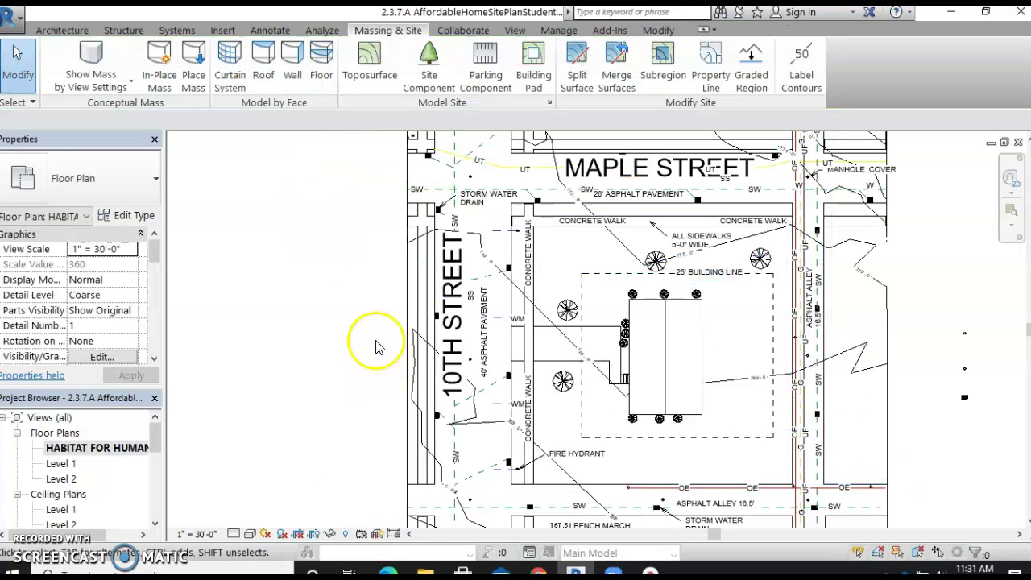
Open sheet A101 - Site Plan and review the landscaped plan within the whole sheet layout.
scroll(375, 346, "up", 1)
middle_click_drag(381, 282, 237, 317)
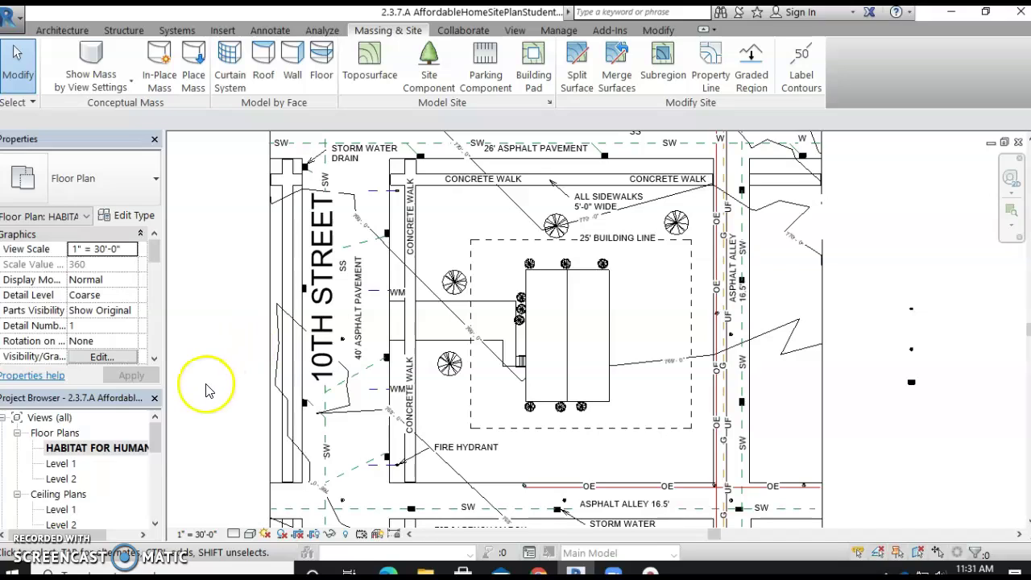
scroll(69, 491, "down", 2)
scroll(9, 455, "down", 3)
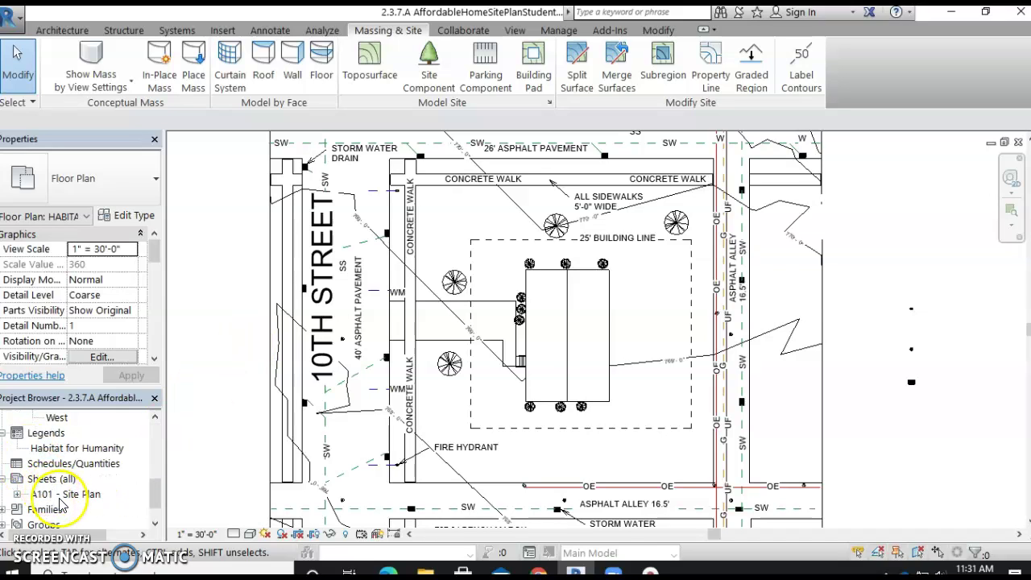
double_click(53, 494)
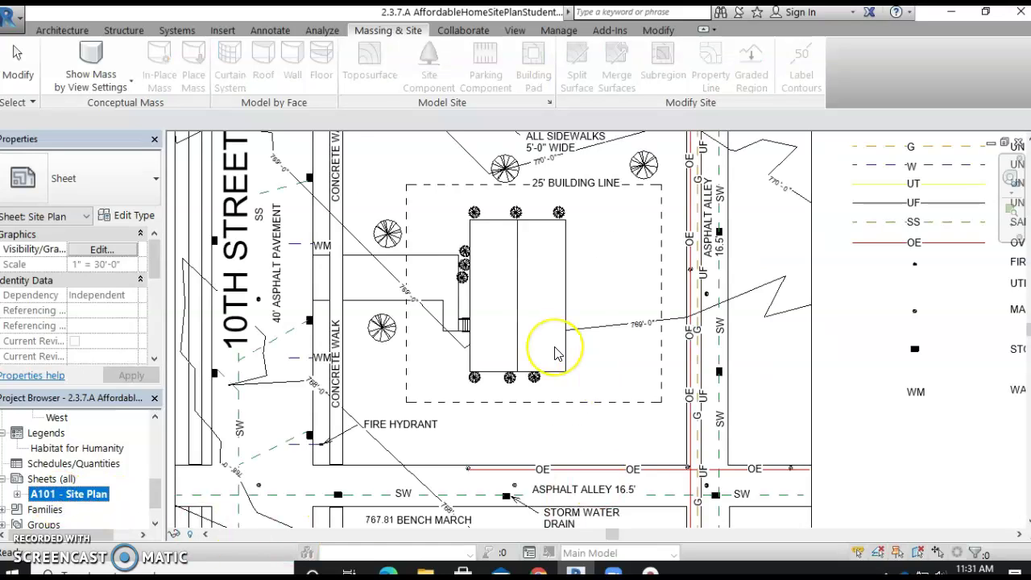
scroll(552, 351, "down", 2)
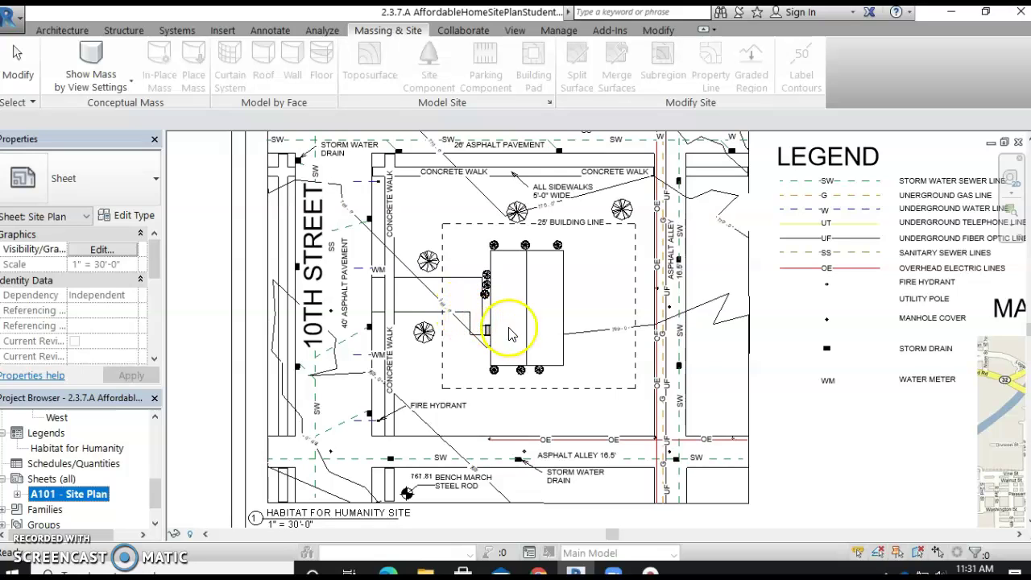
scroll(522, 334, "down", 2)
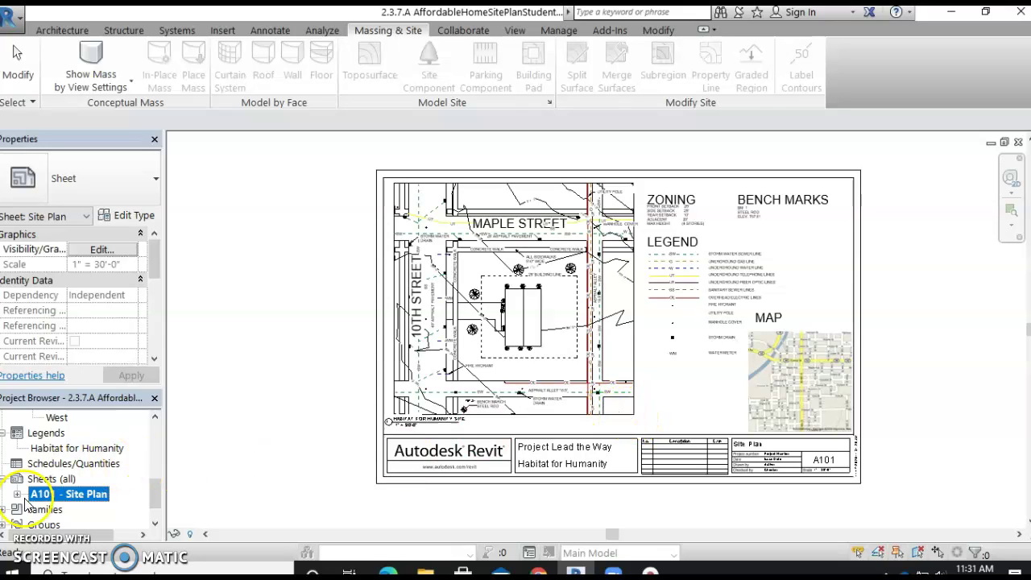
Create a new sheet using the B 11 x 17 Horizontal titleblock.
right_click(57, 499)
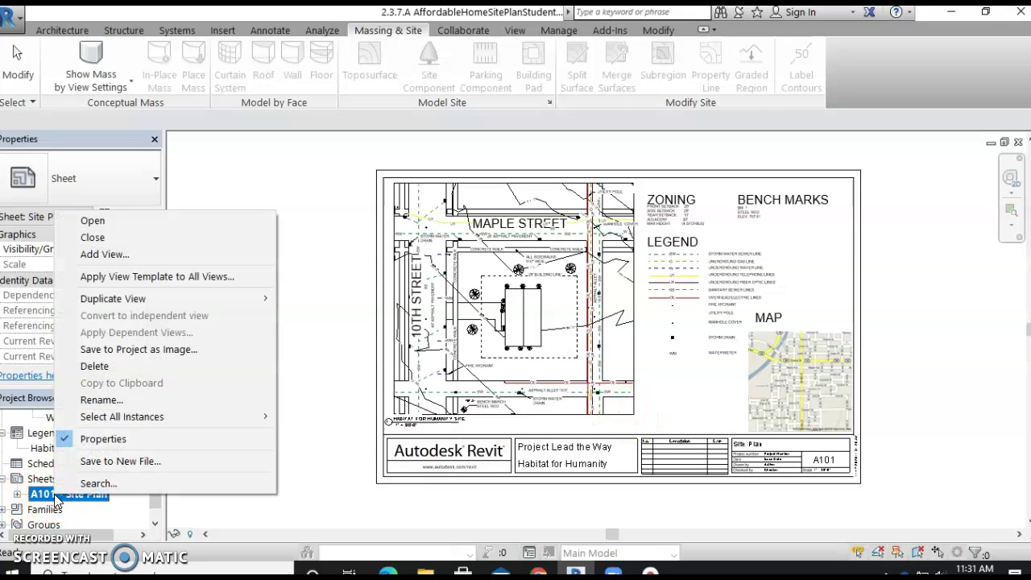
left_click(42, 478)
right_click(44, 481)
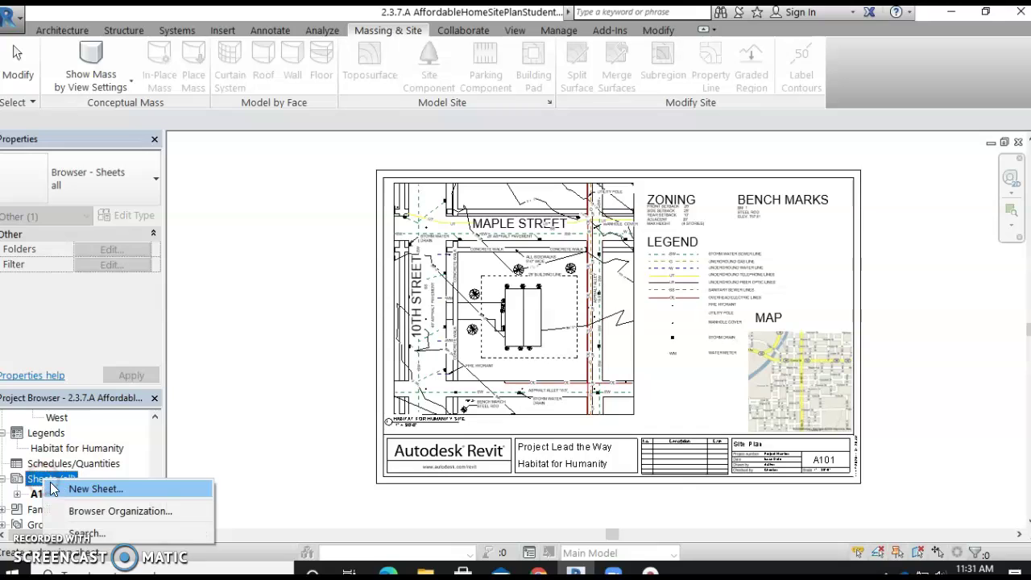
left_click(64, 489)
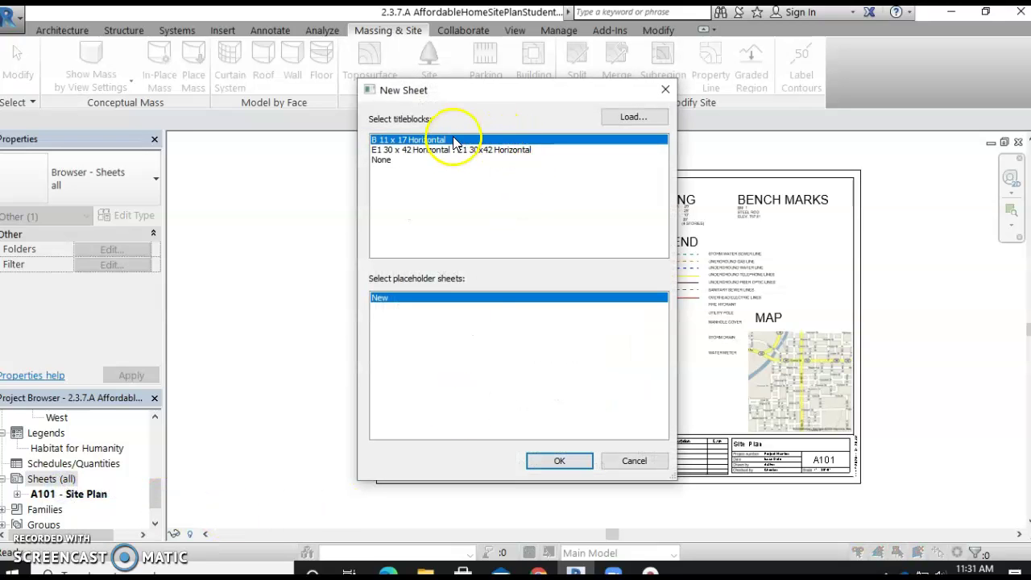
left_click(557, 462)
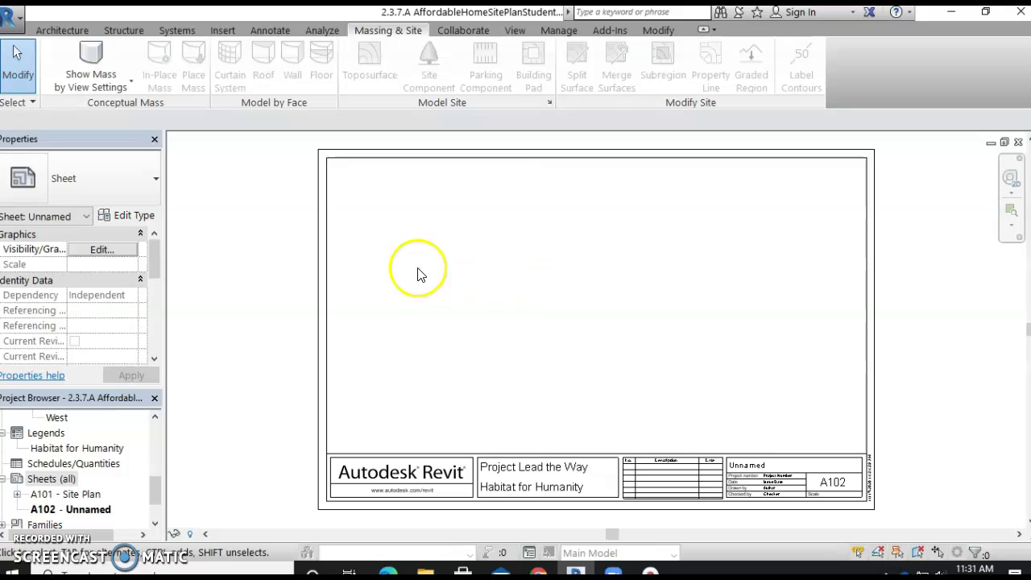
Open the HABITAT FOR HUMANITY SITE floor plan.
scroll(50, 469, "up", 3)
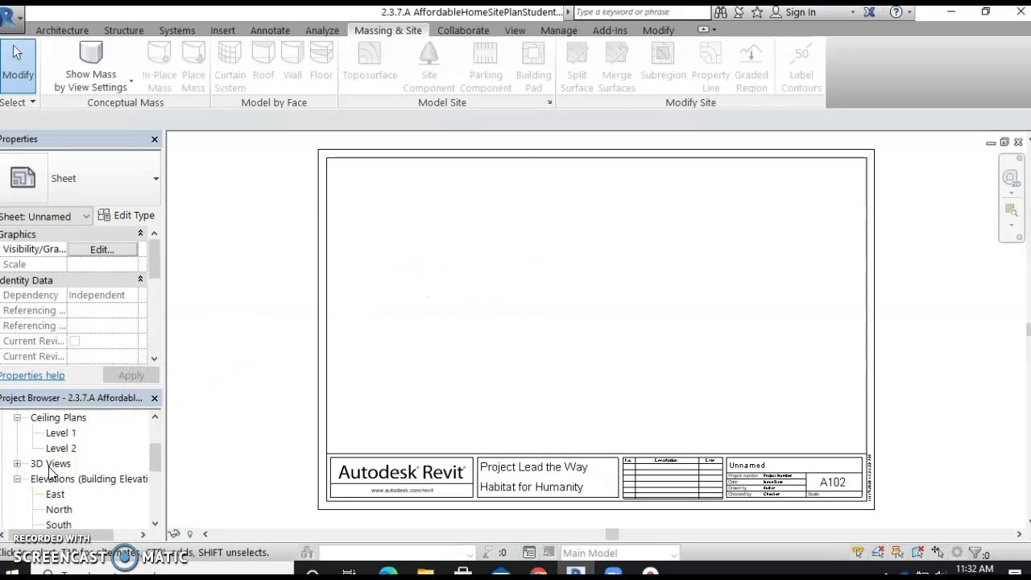
scroll(50, 471, "up", 2)
double_click(74, 448)
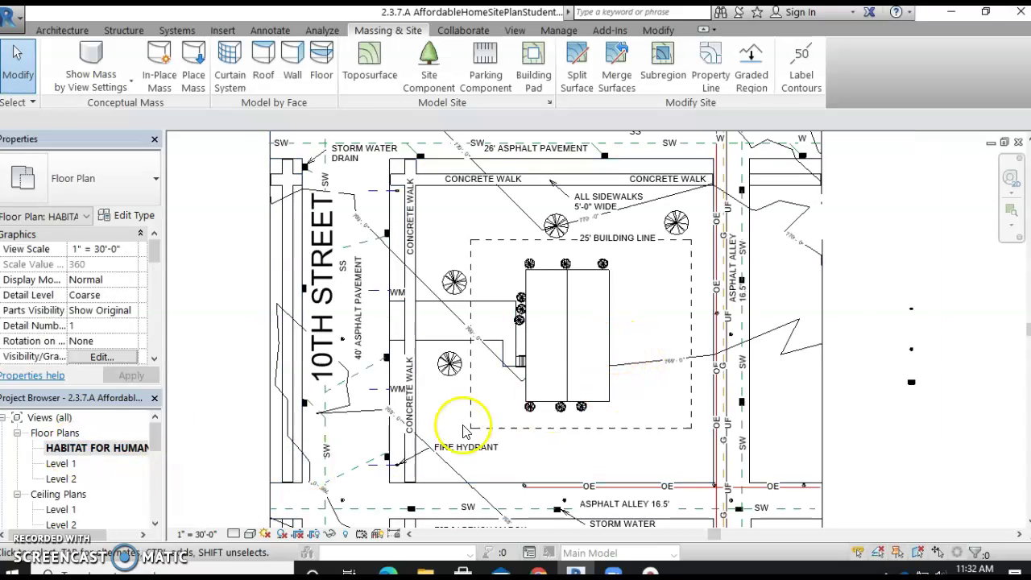
left_click(495, 361)
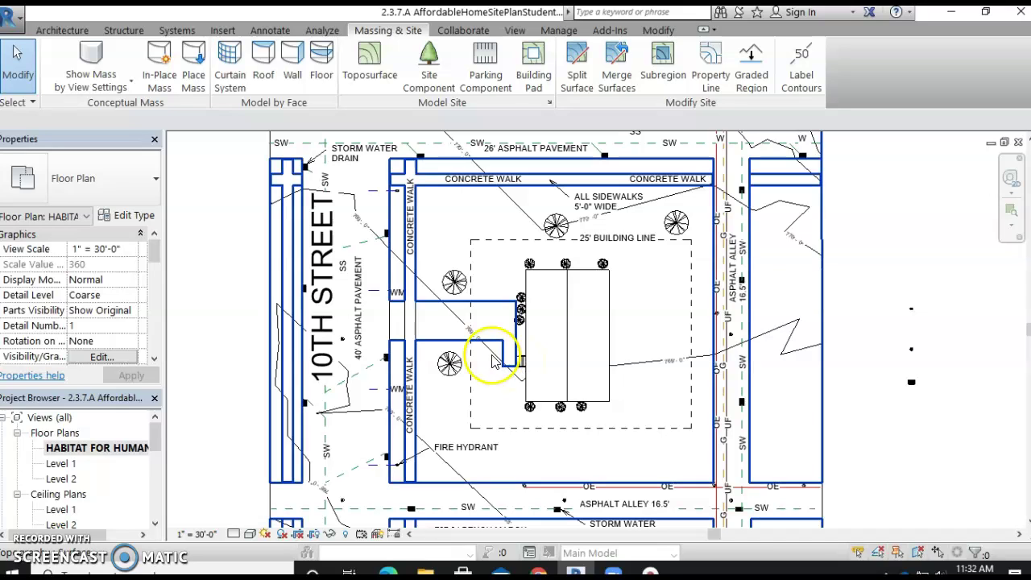
Place a perspective camera on the driveway, offset 785' 0" from Level 1, aimed through the house to beyond the far asphalt alley.
left_click(519, 30)
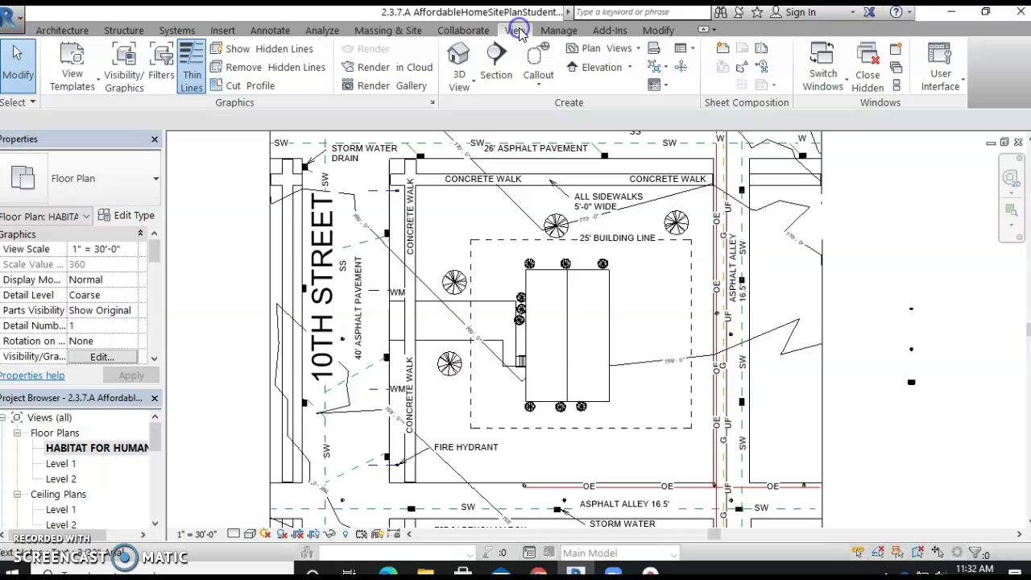
left_click(473, 84)
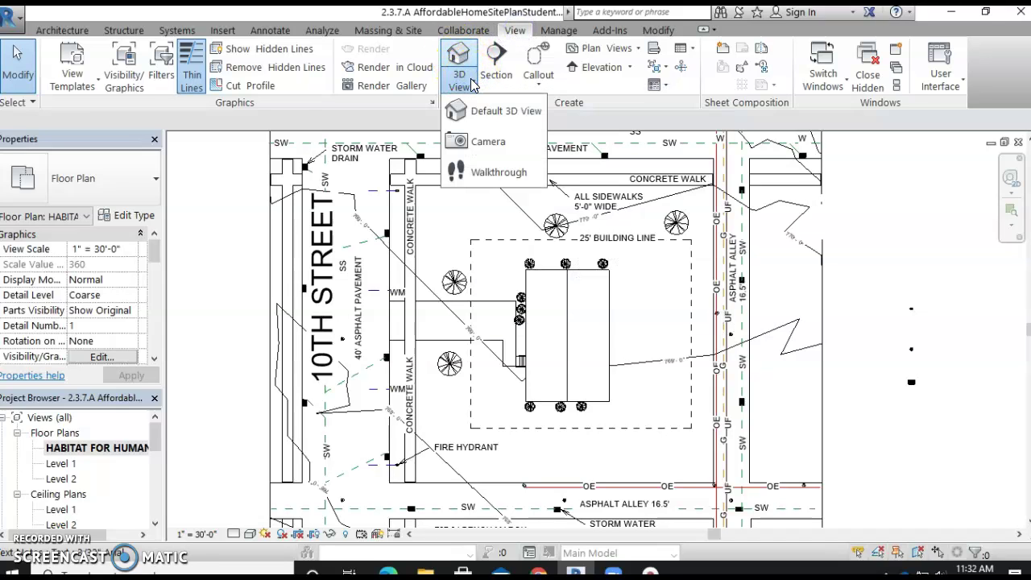
left_click(488, 142)
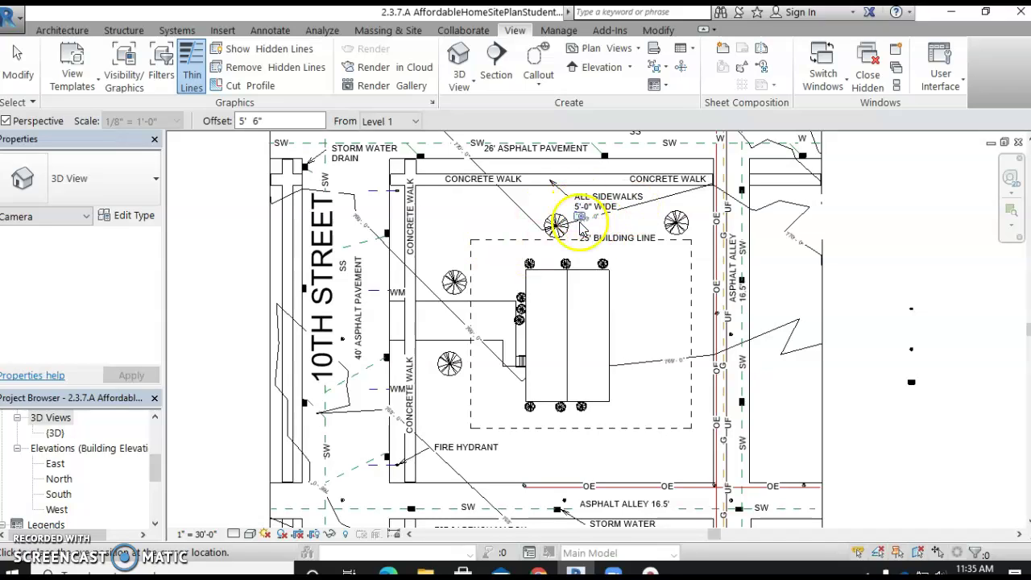
left_click(231, 121)
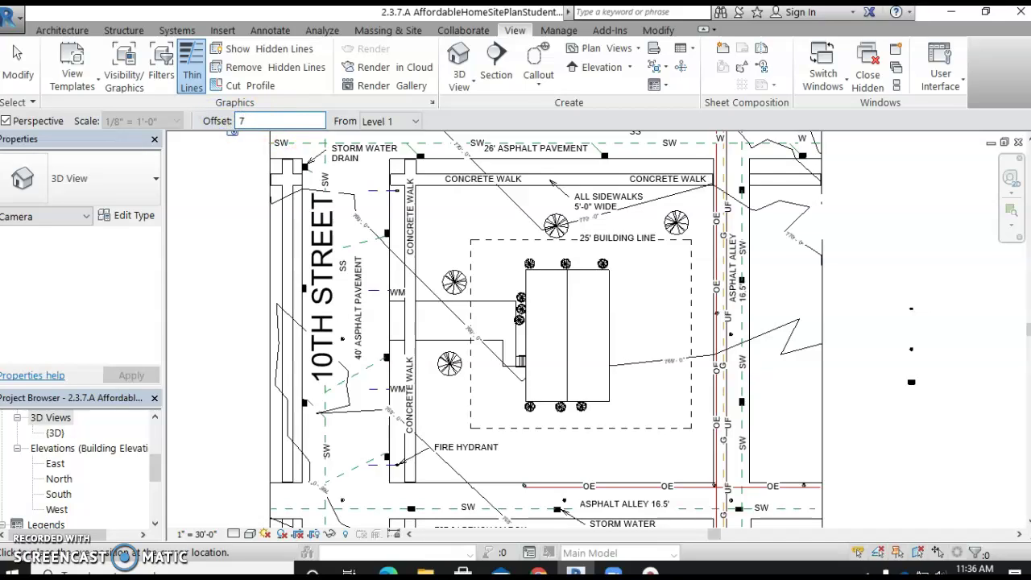
left_click(214, 165)
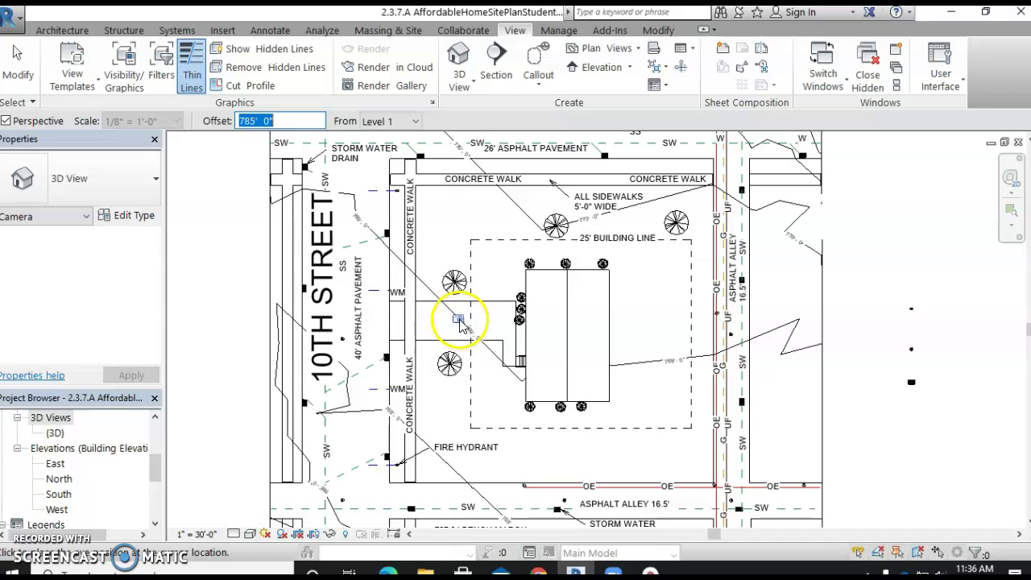
left_click(457, 321)
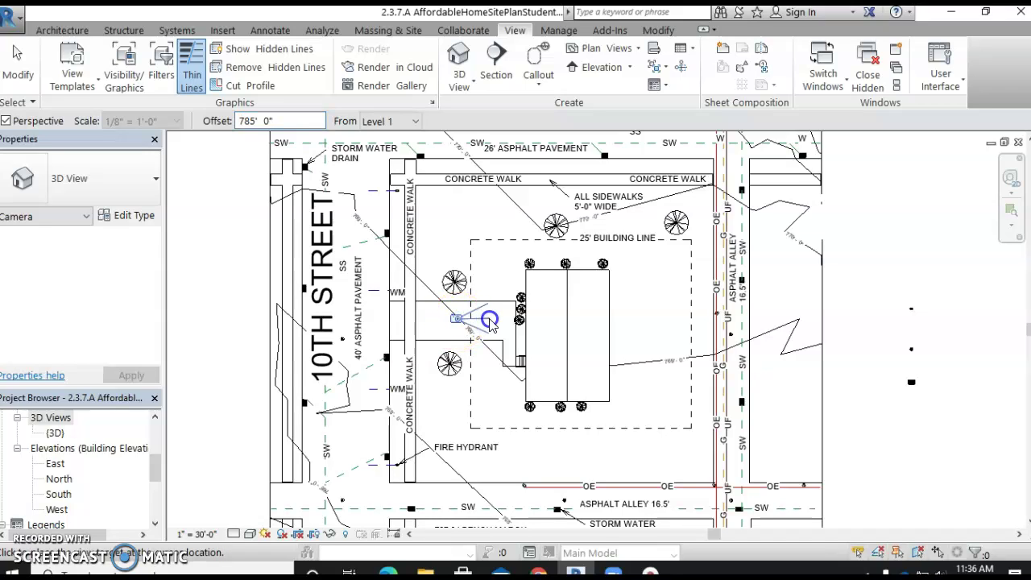
left_click(982, 285)
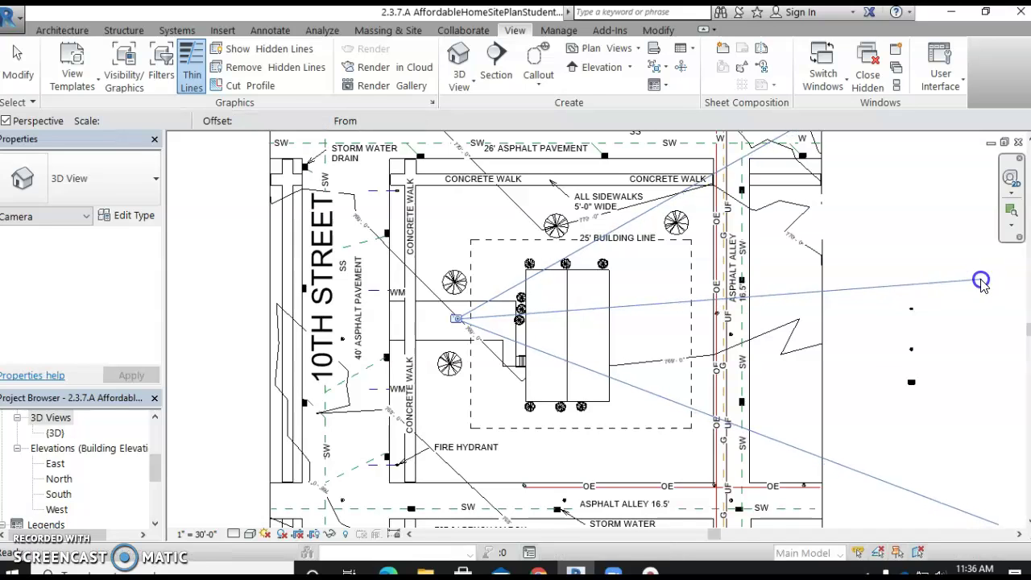
Enlarge the camera view's crop region sideways and downward to take in the house front, shrubs, entry steps and driveway.
scroll(687, 287, "down", 2)
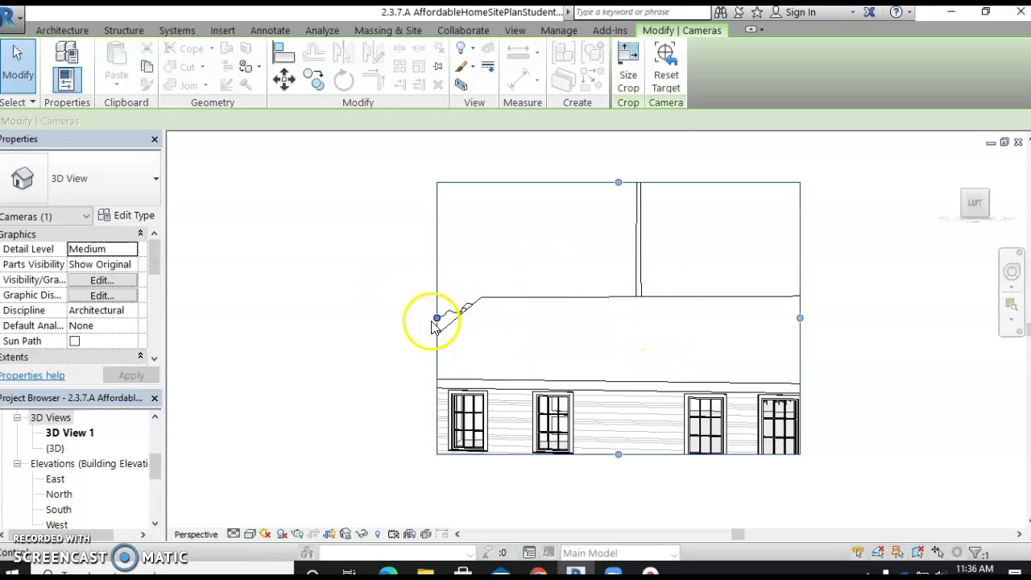
left_click_drag(438, 318, 280, 317)
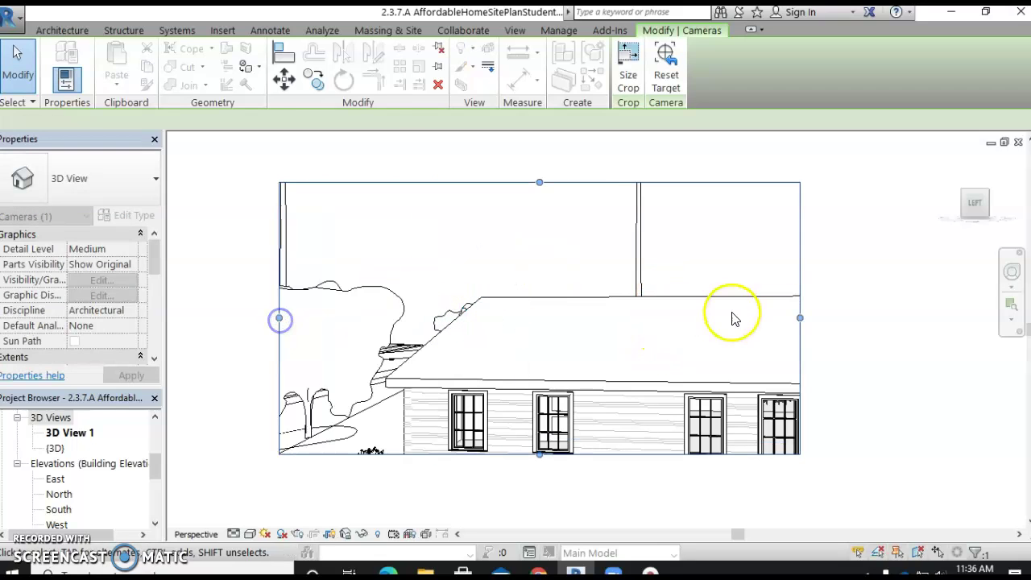
left_click_drag(803, 318, 955, 335)
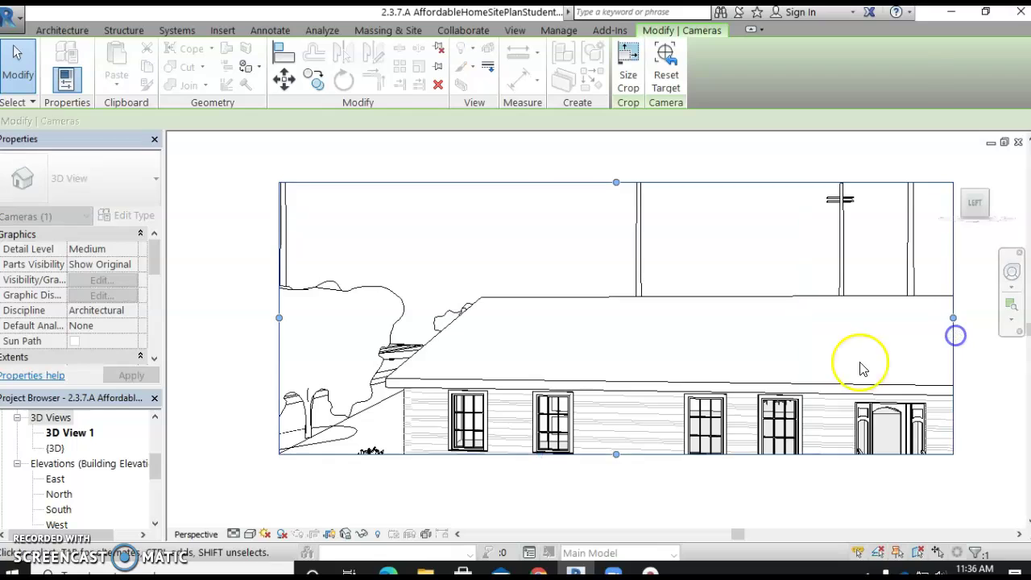
left_click_drag(617, 455, 623, 513)
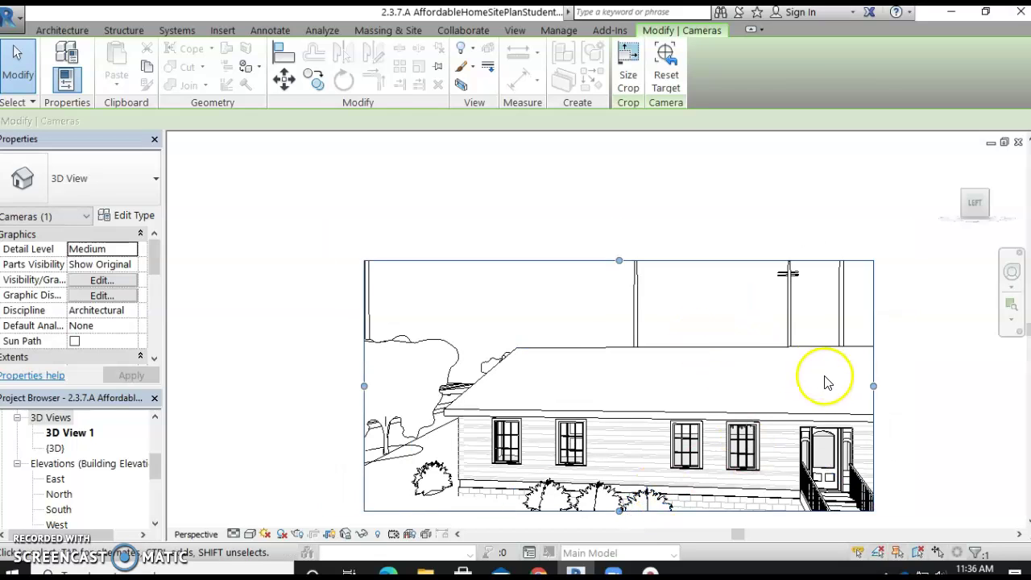
mouse_move(621, 513)
left_mouse_down()
mouse_move(623, 535)
mouse_move(632, 525)
left_mouse_up()
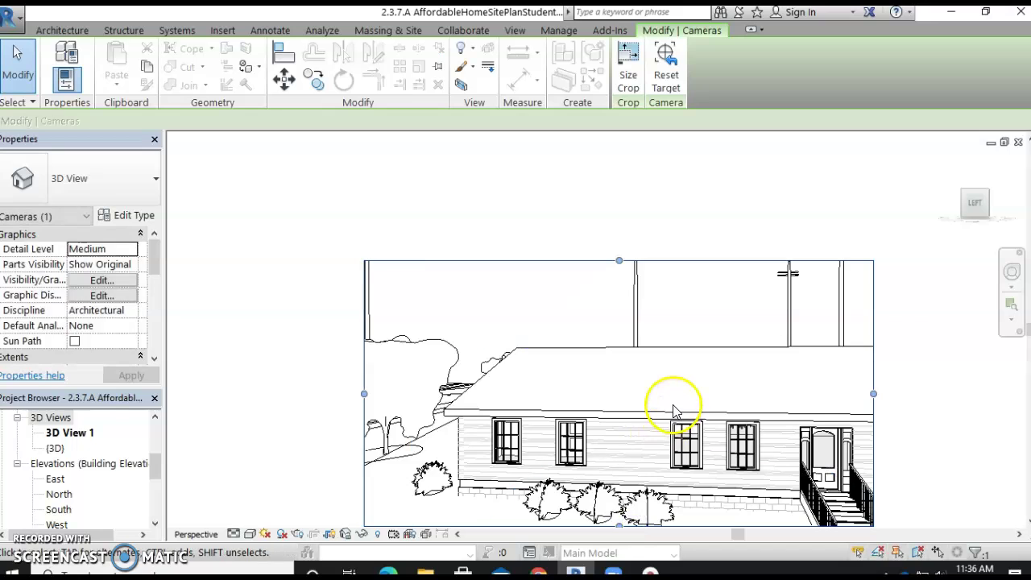
scroll(674, 405, "down", 1)
middle_click_drag(674, 405, 616, 300)
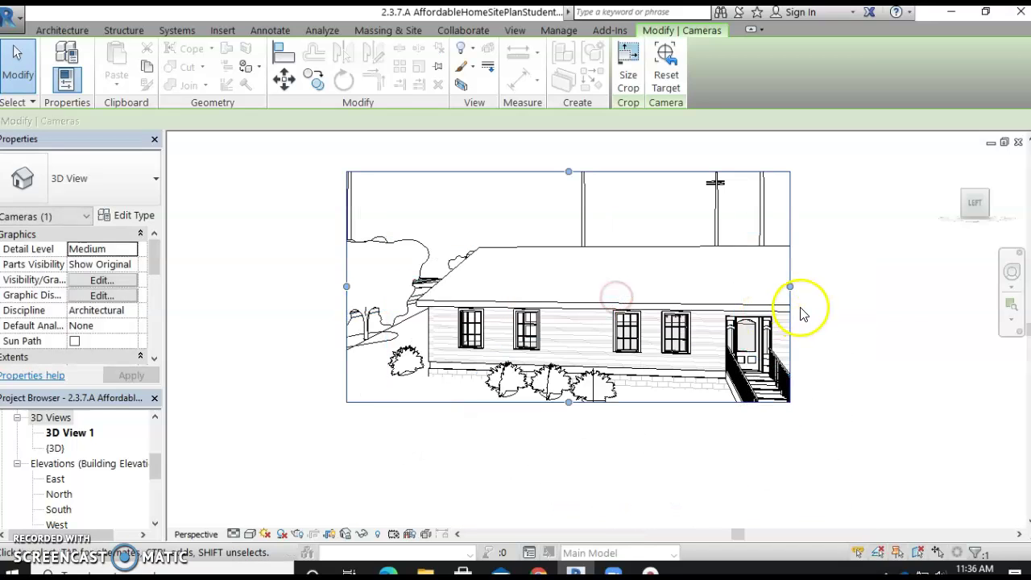
left_click_drag(791, 286, 836, 286)
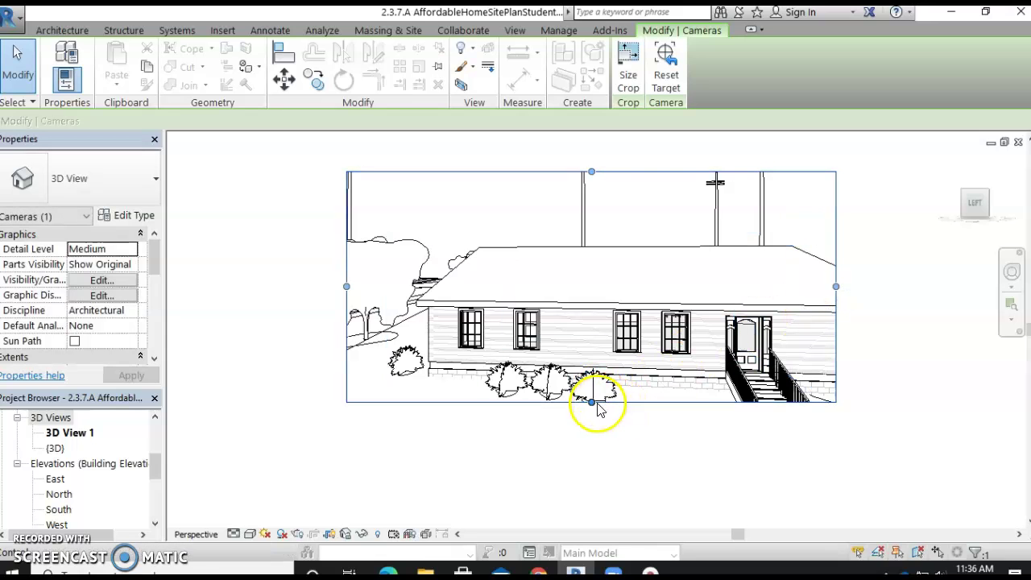
left_click_drag(591, 401, 603, 452)
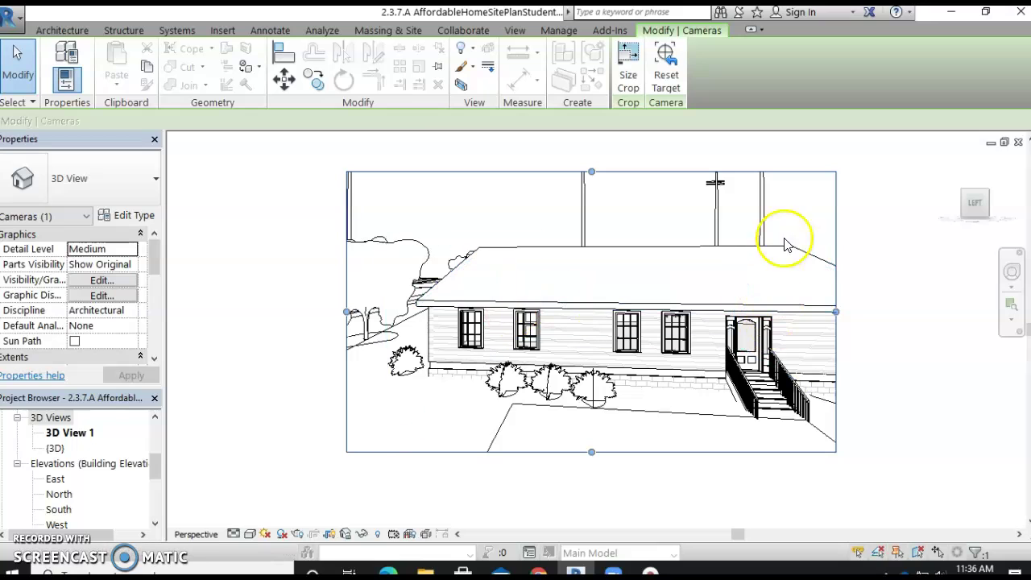
Rotate the camera view slightly to an angled look at the house front and fine-tune its crop region on three sides.
mouse_move(965, 197)
left_mouse_down()
mouse_move(171, 195)
mouse_move(943, 196)
left_mouse_up()
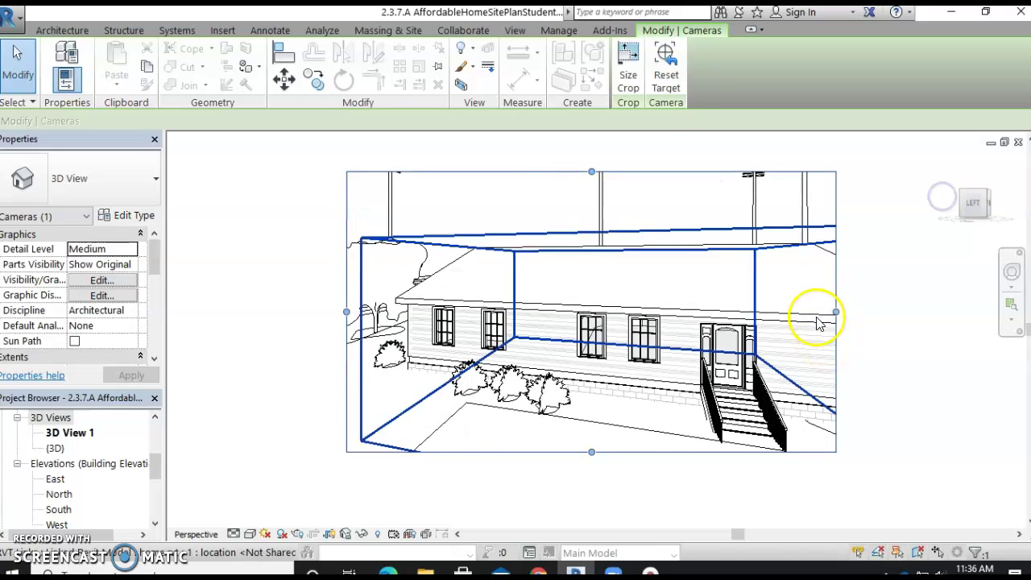
left_click_drag(835, 312, 822, 293)
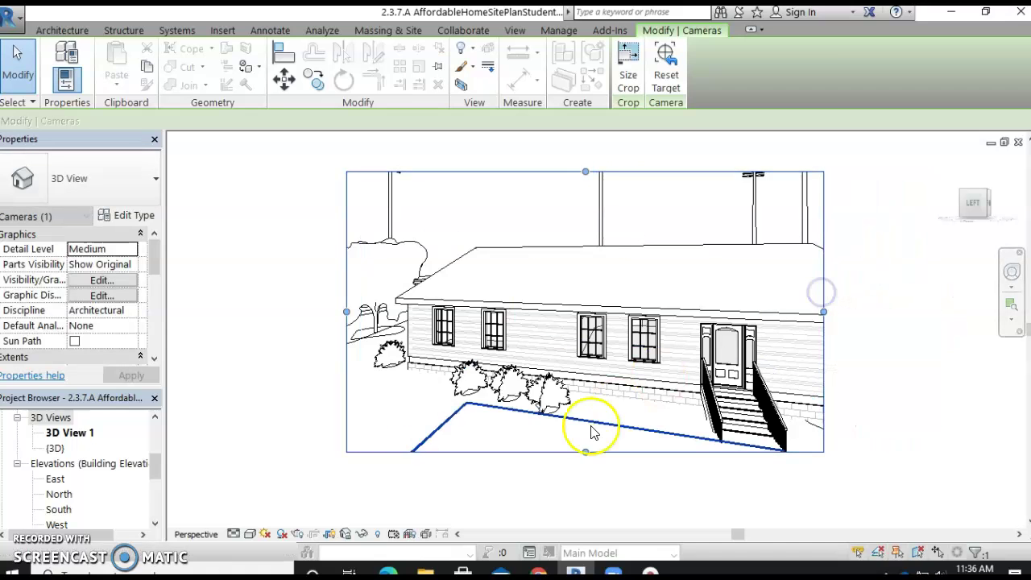
left_click_drag(587, 453, 593, 477)
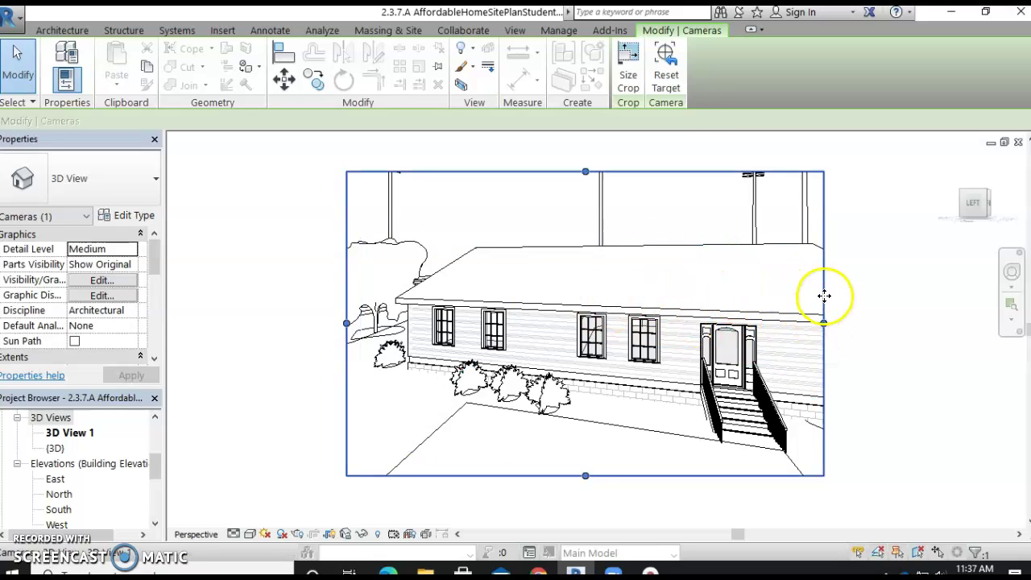
left_click_drag(589, 184, 587, 173)
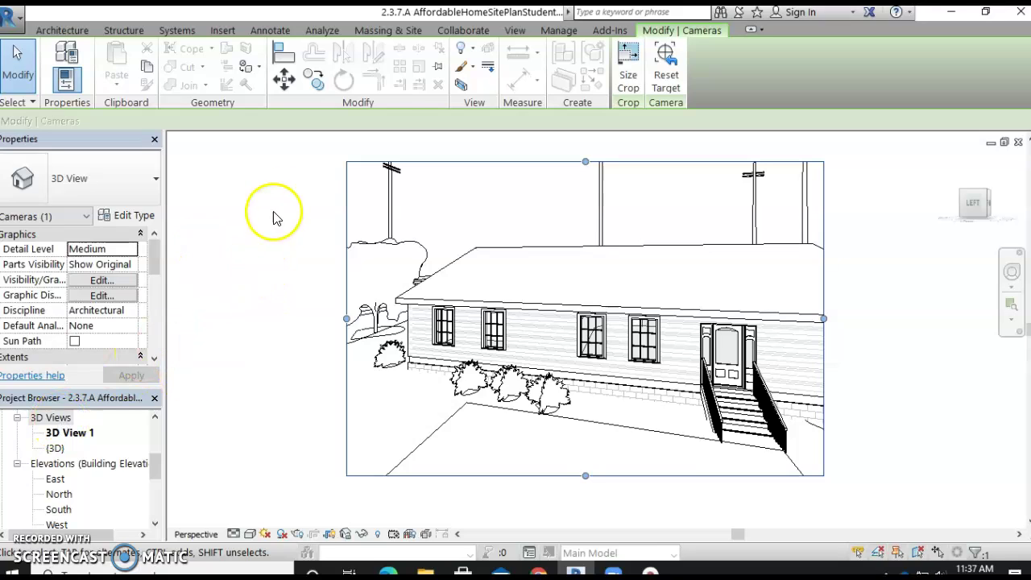
Render the camera view at Medium quality with a Sky: Cloudy background, and inspect the rendered house front up close.
left_click(520, 31)
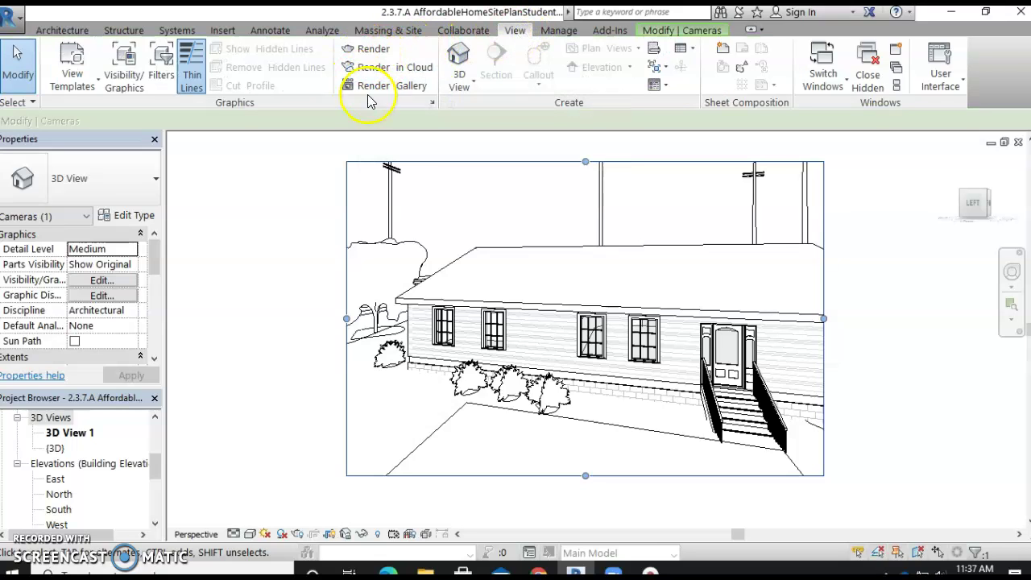
left_click(376, 50)
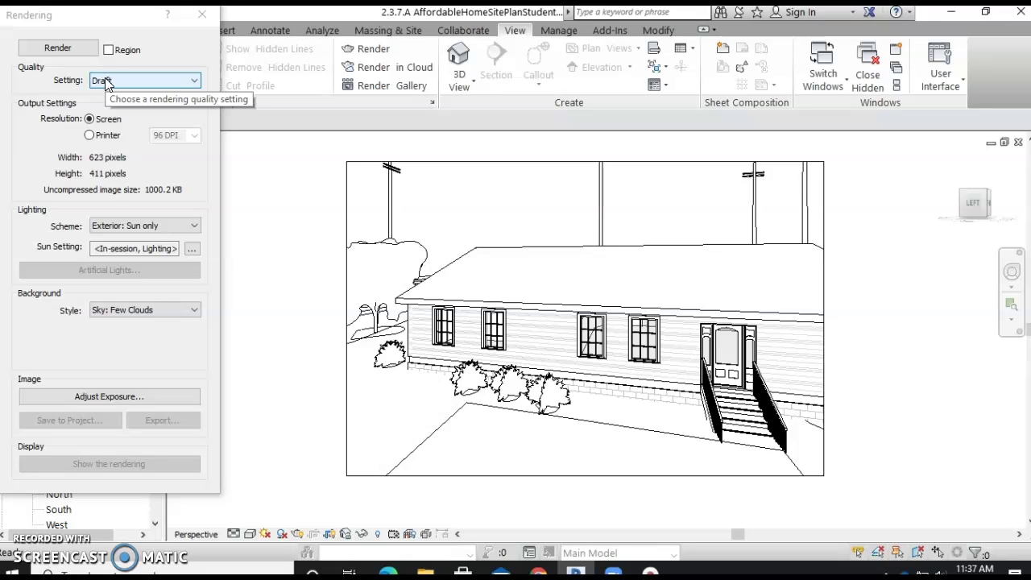
left_click(108, 81)
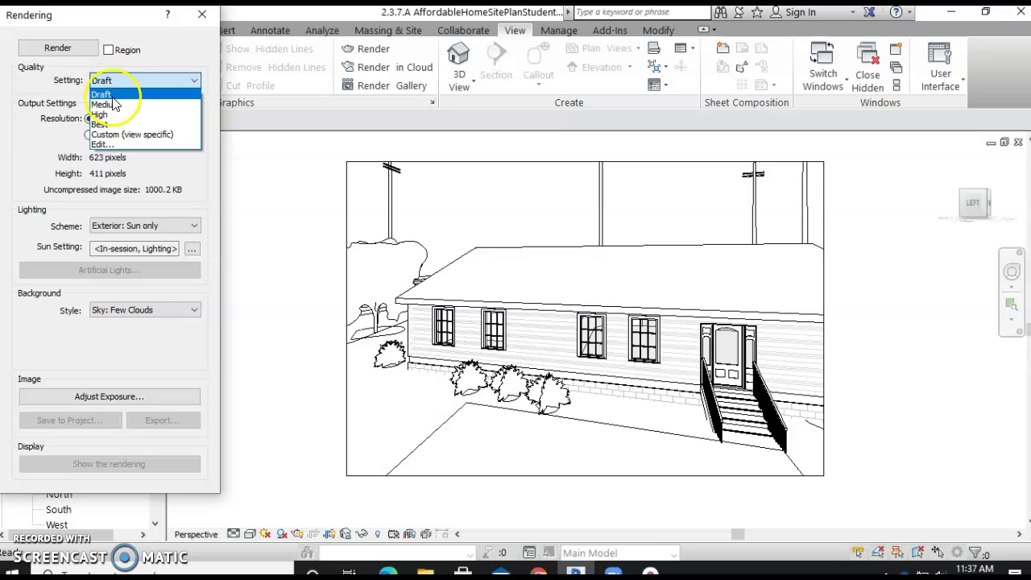
left_click(112, 104)
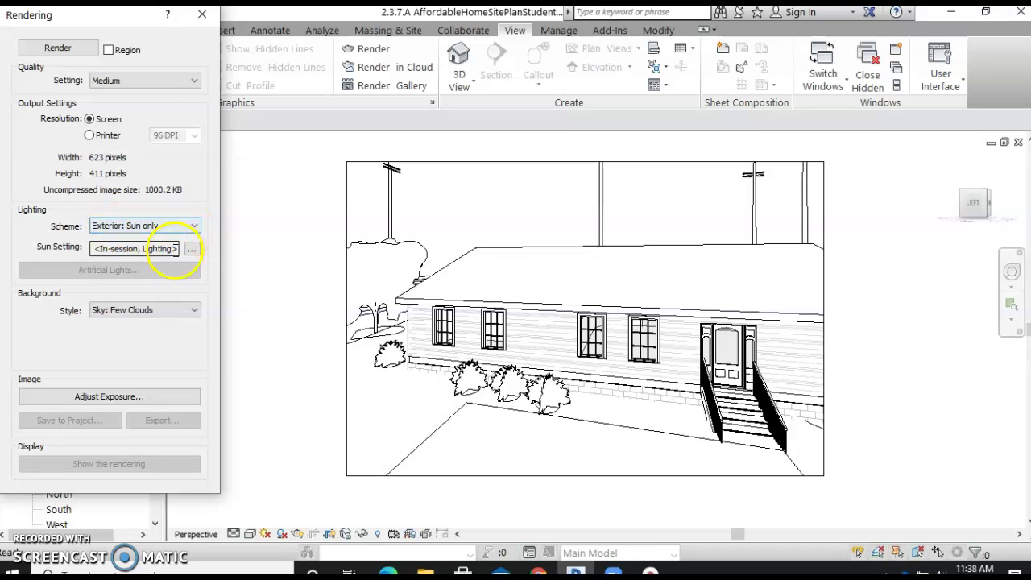
left_click(178, 312)
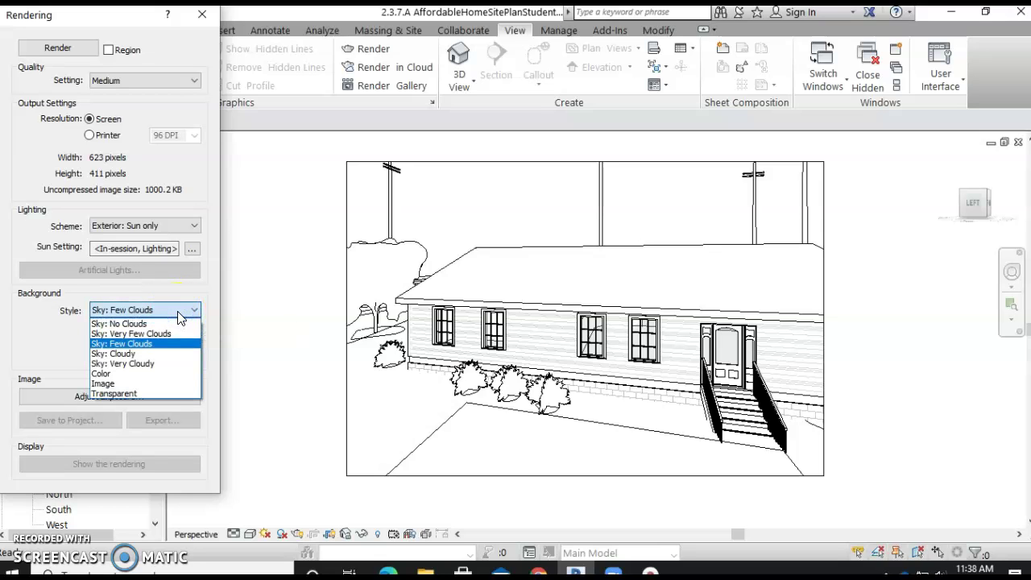
left_click(162, 354)
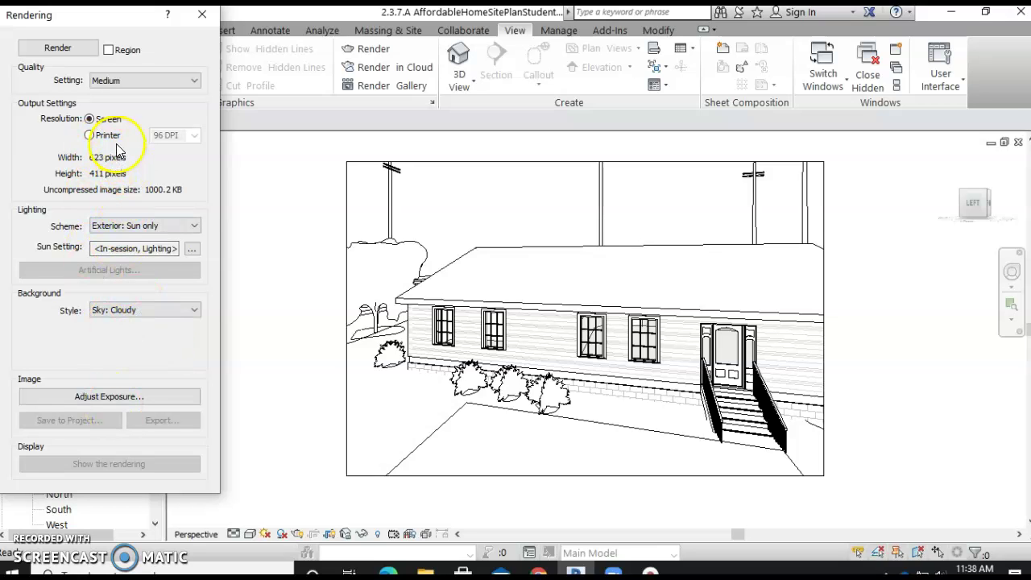
left_click(80, 48)
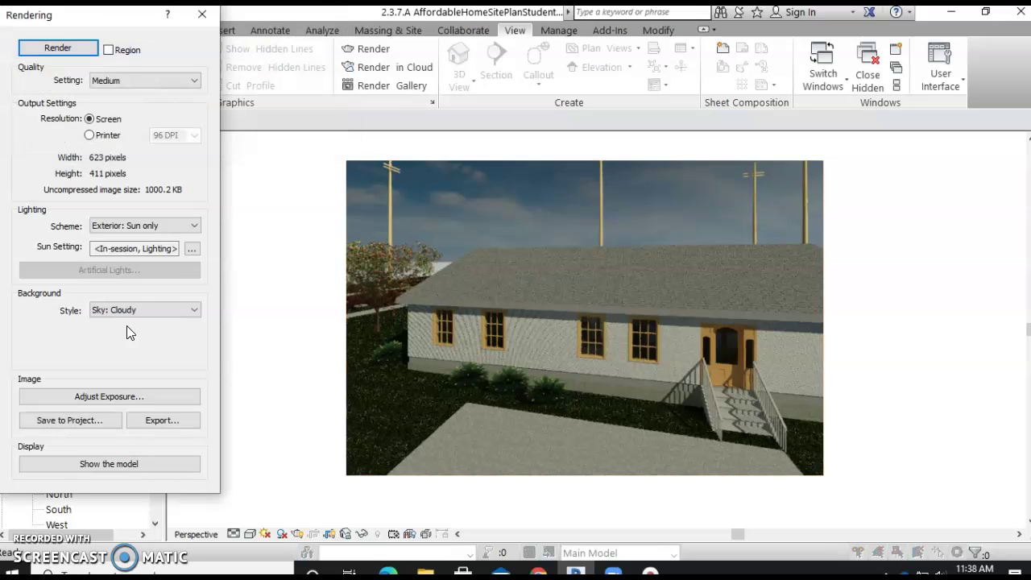
left_click(373, 385)
scroll(588, 341, "up", 3)
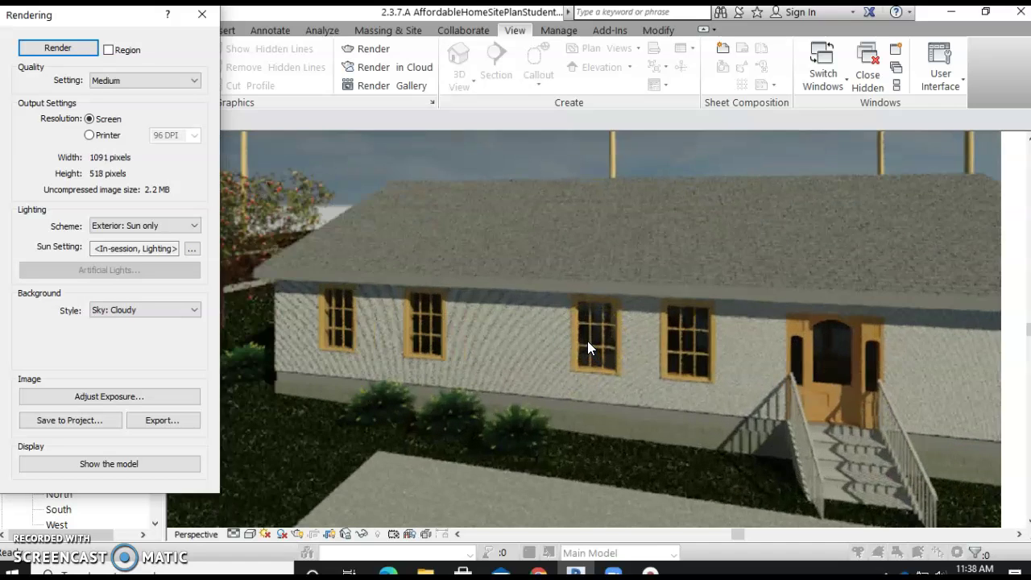
scroll(587, 341, "up", 1)
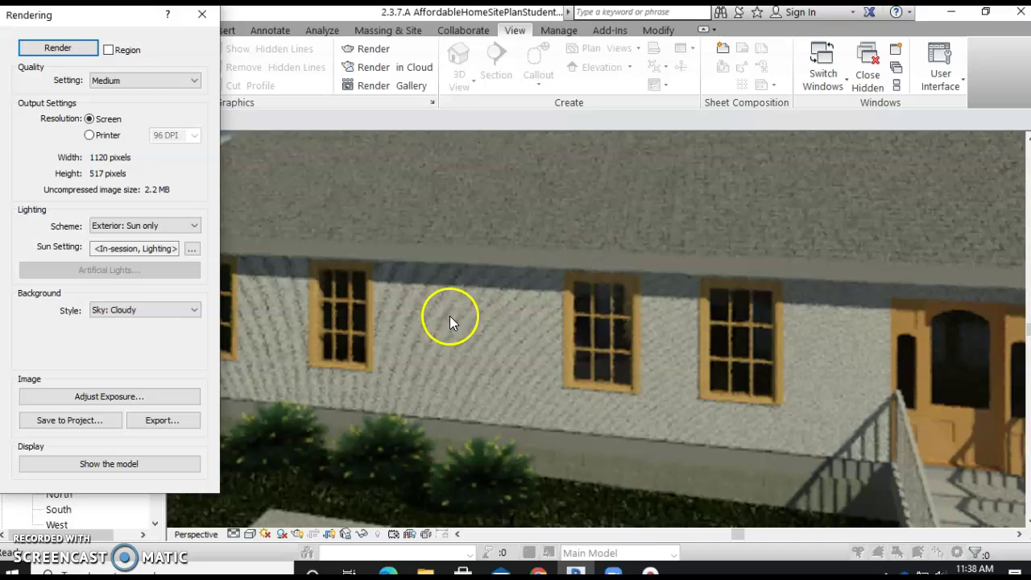
Save the finished rendering of the house to the project under the name Rendering.
scroll(449, 315, "down", 3)
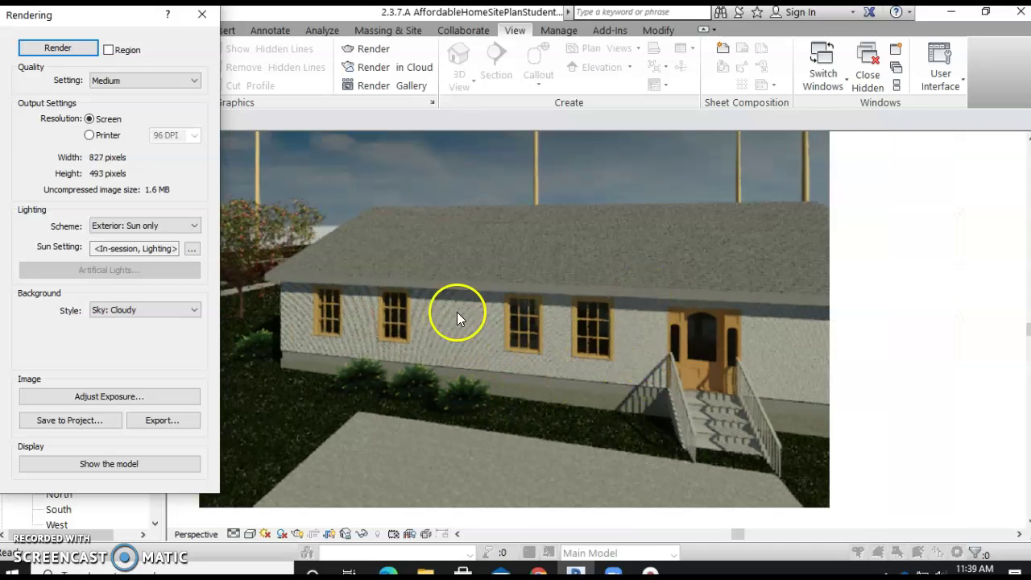
scroll(471, 341, "down", 3)
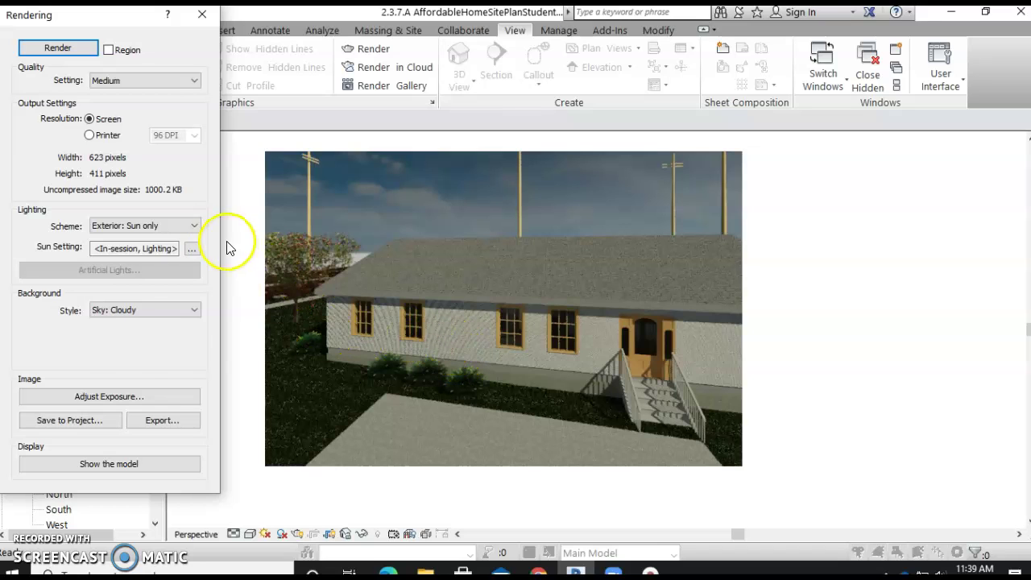
left_click(97, 428)
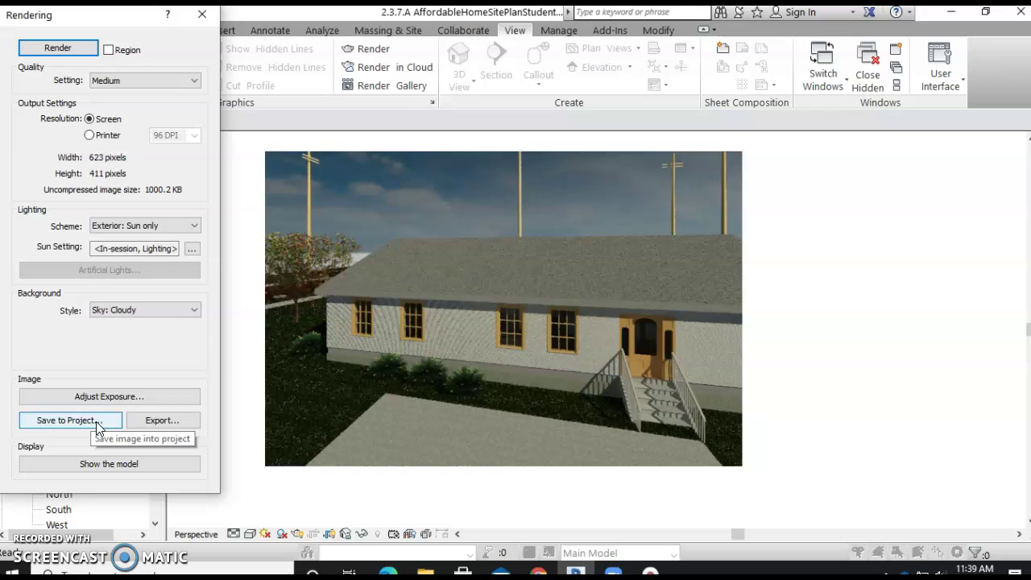
left_click(96, 428)
type("R")
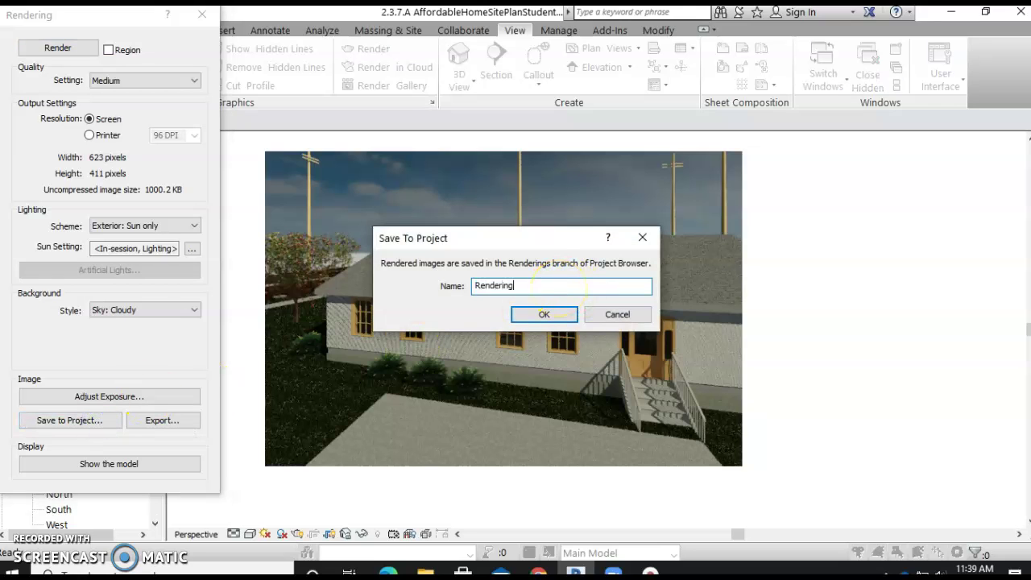
type("endering")
key("Return")
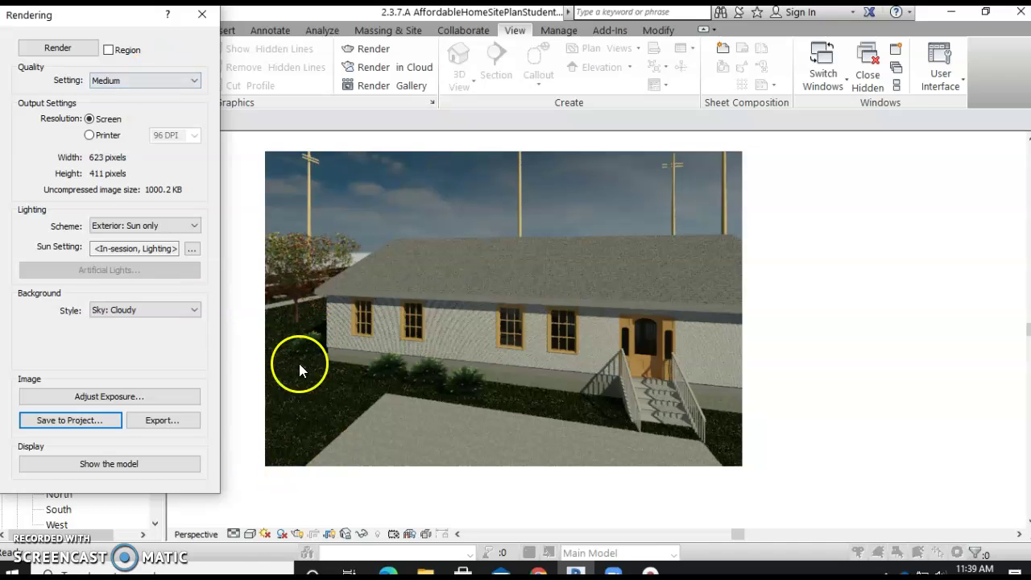
Export the rendered image to the Desktop as a JPEG file named 3D View 1 and leave the rendering settings.
left_click(161, 421)
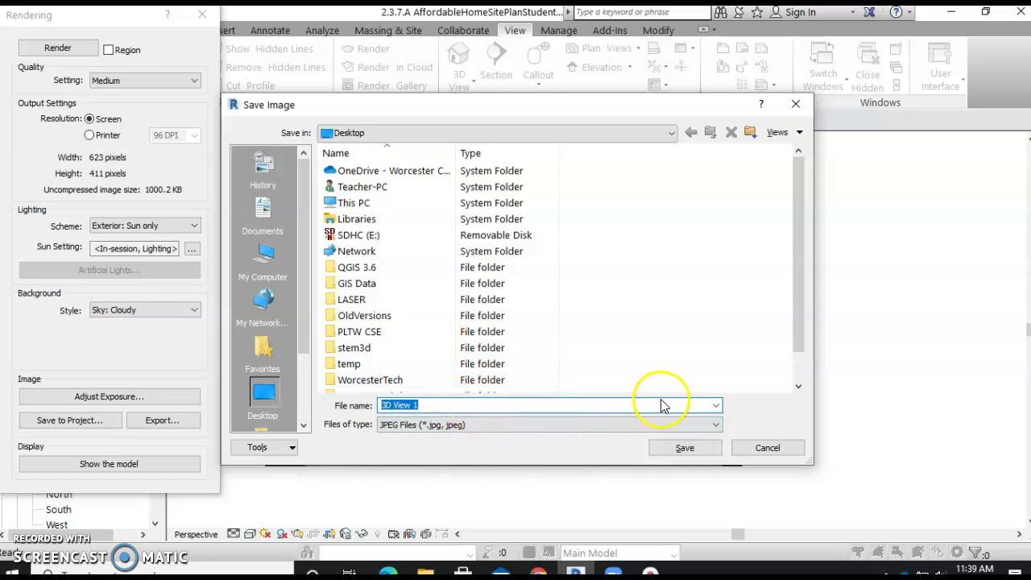
left_click(681, 448)
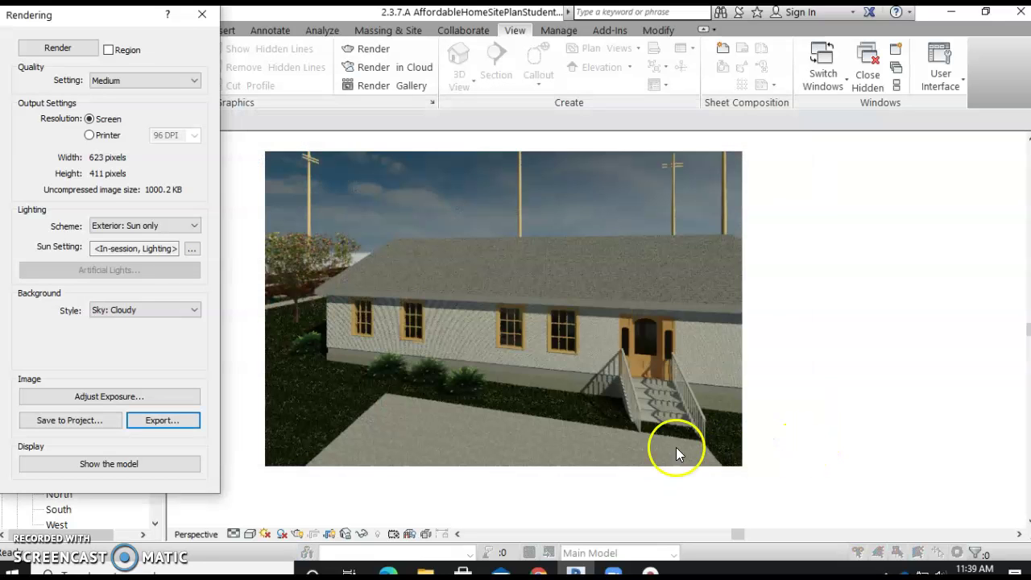
left_click(202, 15)
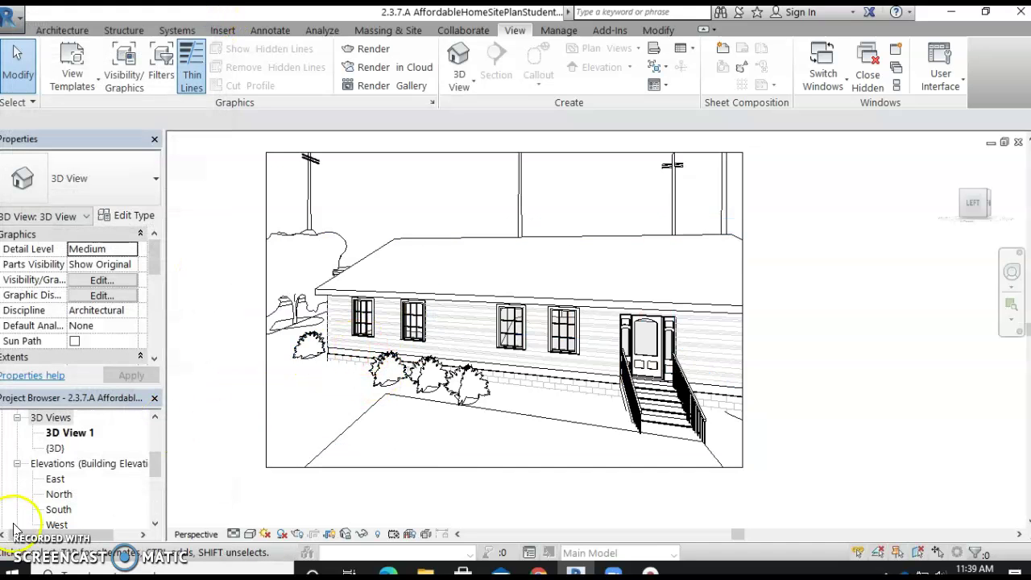
Open the empty sheet A102 - Unnamed.
scroll(56, 468, "down", 5)
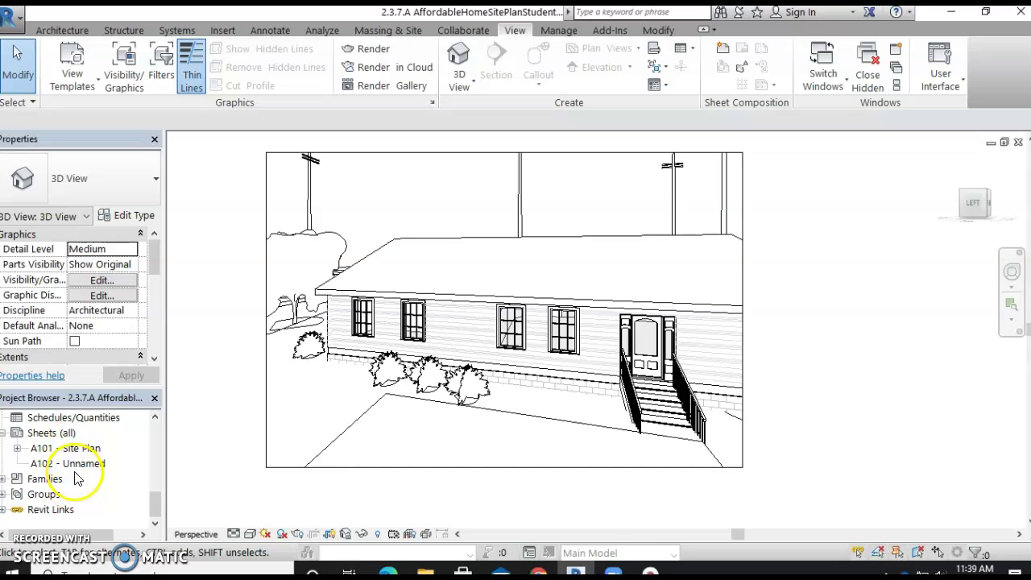
double_click(71, 463)
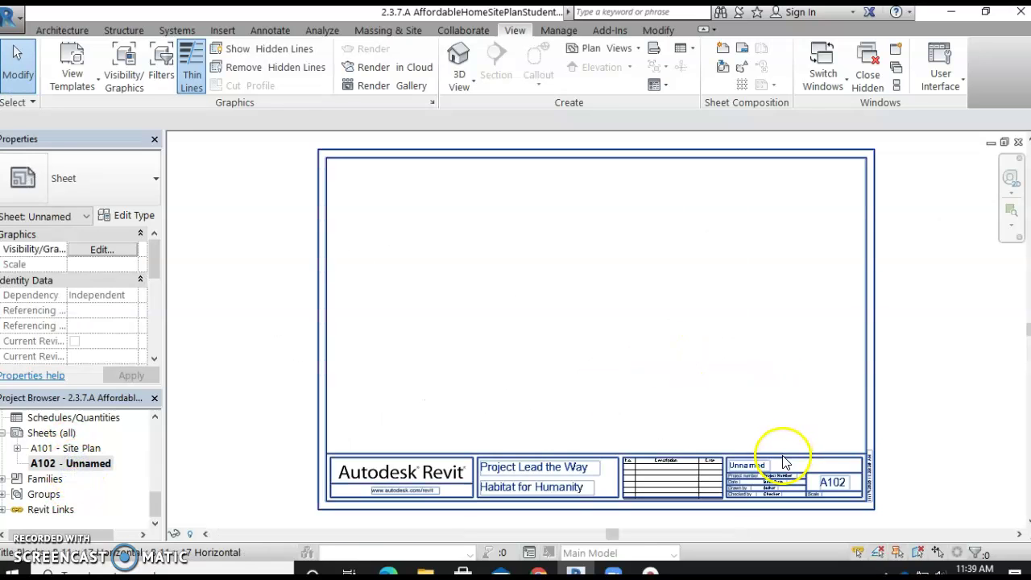
Place the unrendered camera view 3D View 1 on sheet A102 and delete its viewport.
scroll(80, 447, "up", 3)
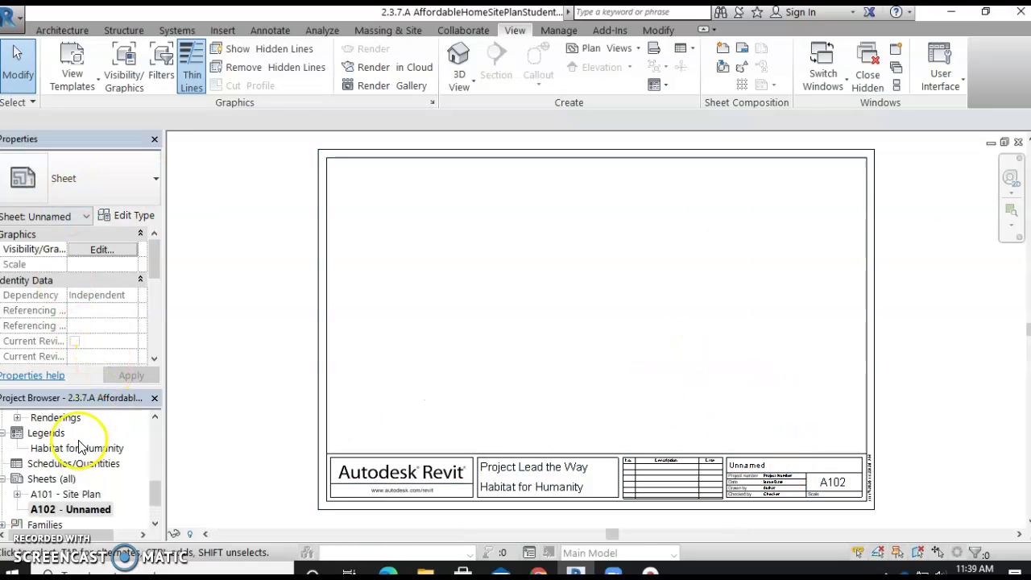
scroll(72, 455, "up", 3)
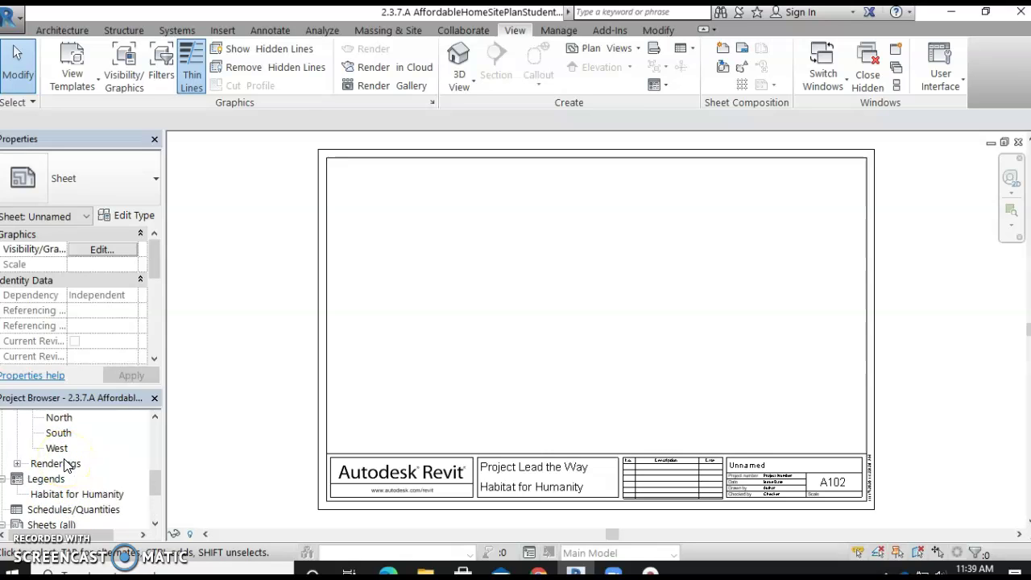
scroll(65, 460, "up", 5)
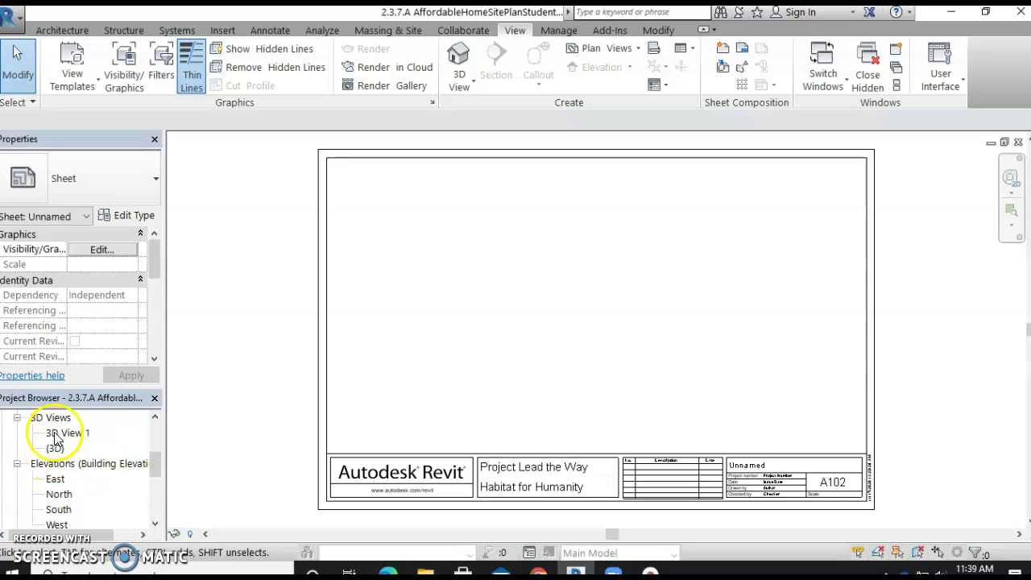
left_click(56, 435)
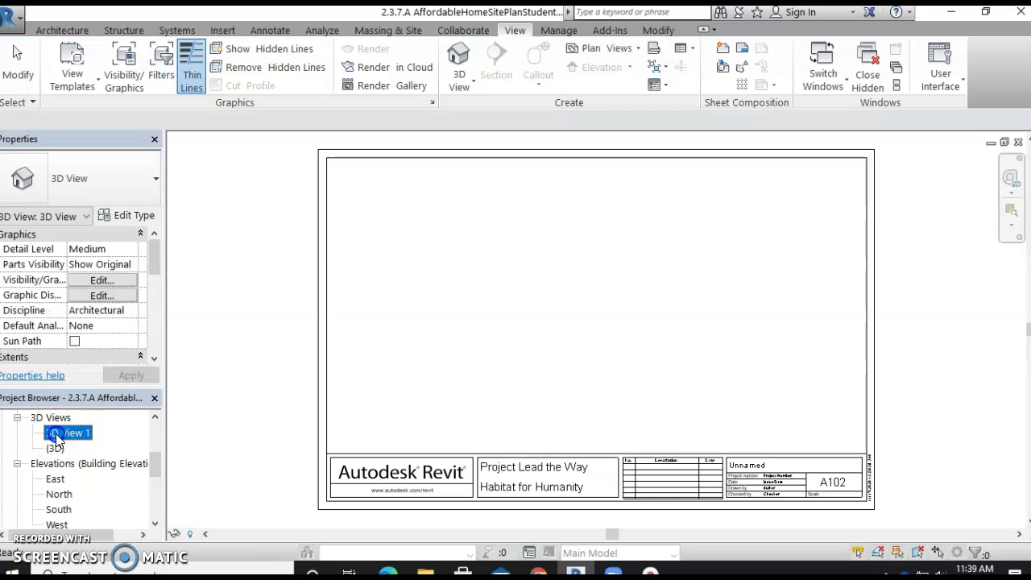
left_click(600, 298)
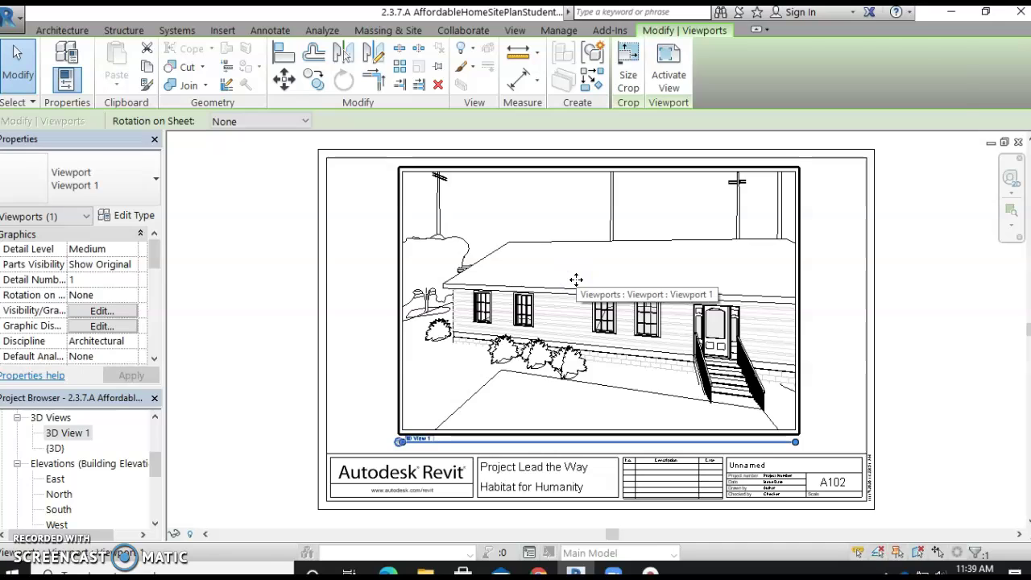
key("Delete")
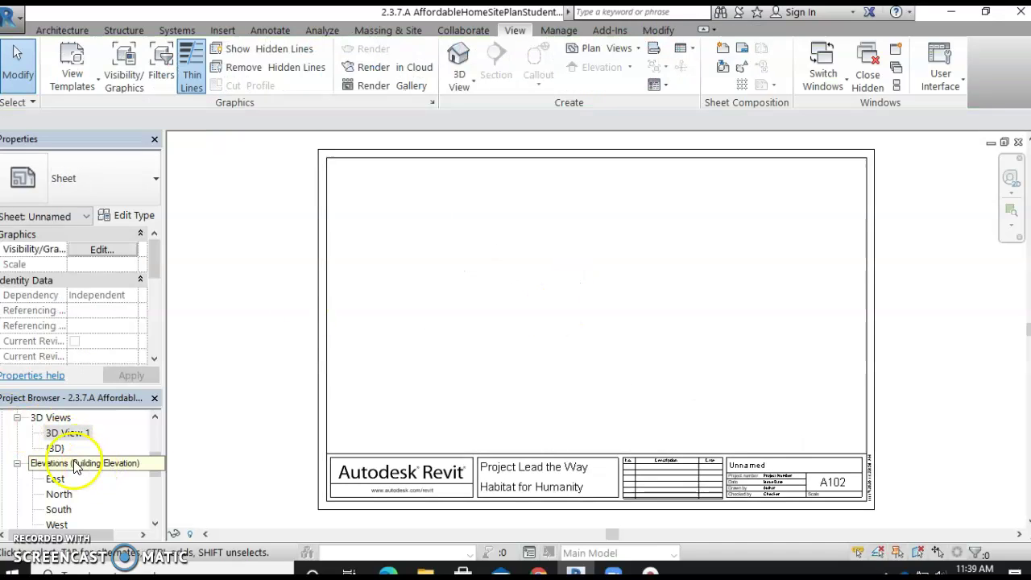
Place the saved Rendering image in the middle of sheet A102, above the title block.
left_click_drag(157, 467, 160, 480)
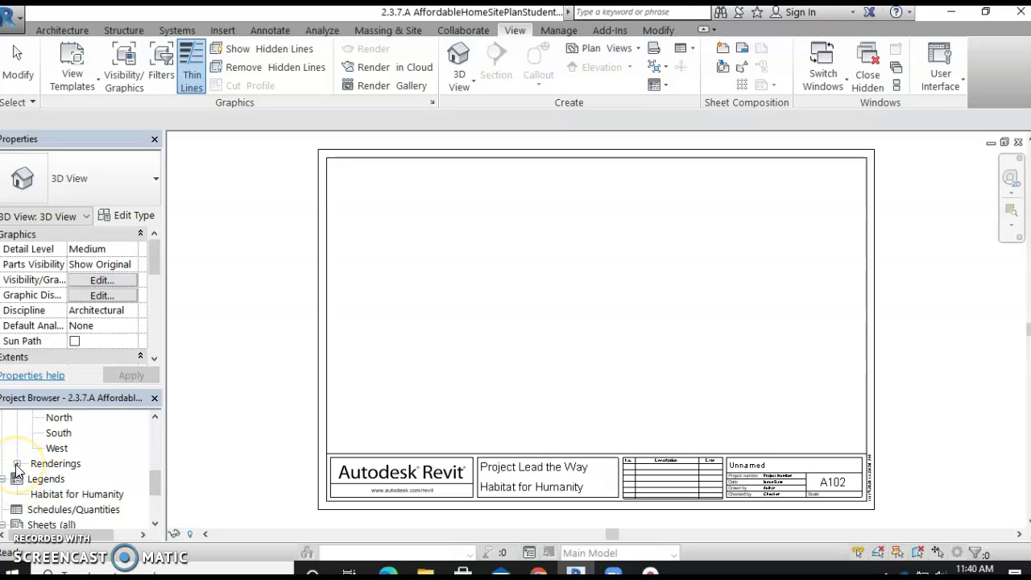
left_click(17, 464)
left_click(70, 481)
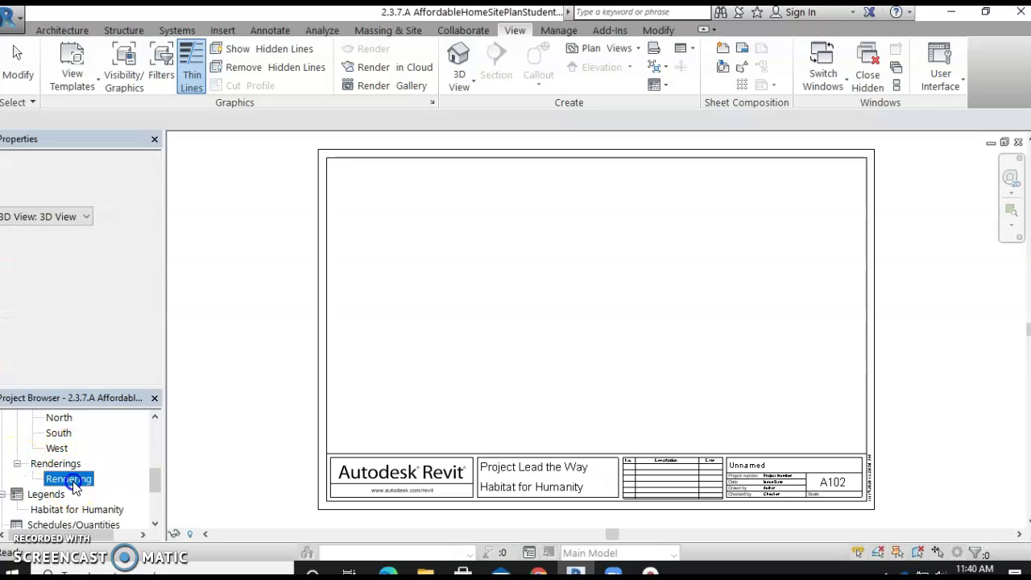
left_click_drag(292, 462, 604, 305)
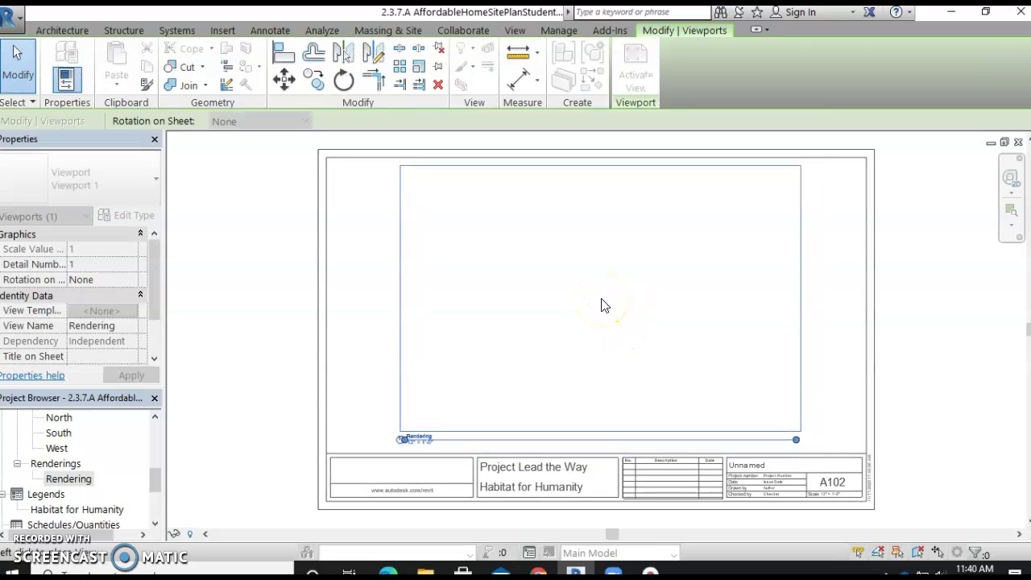
left_click(651, 357)
left_click(746, 374)
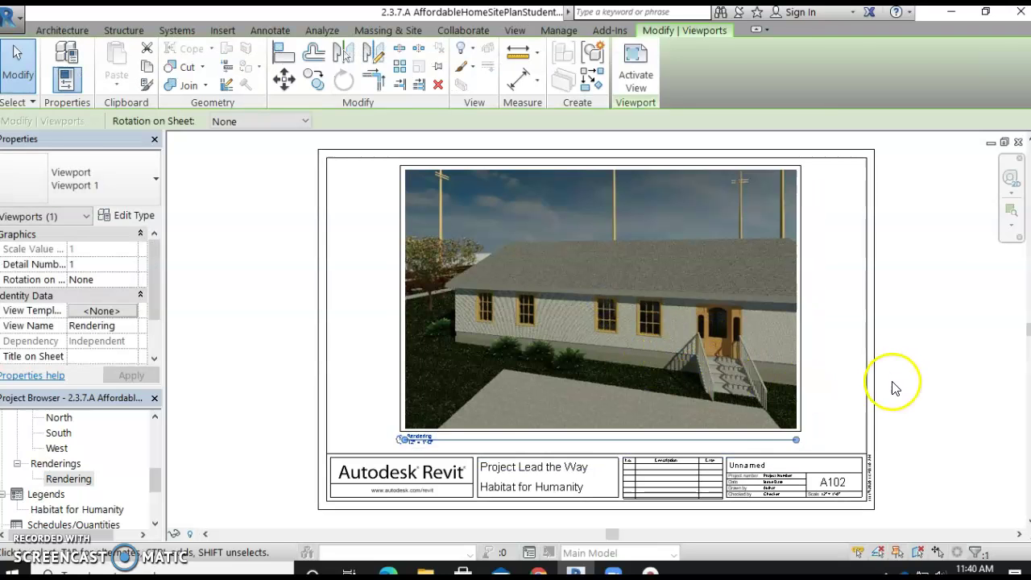
left_click(943, 400)
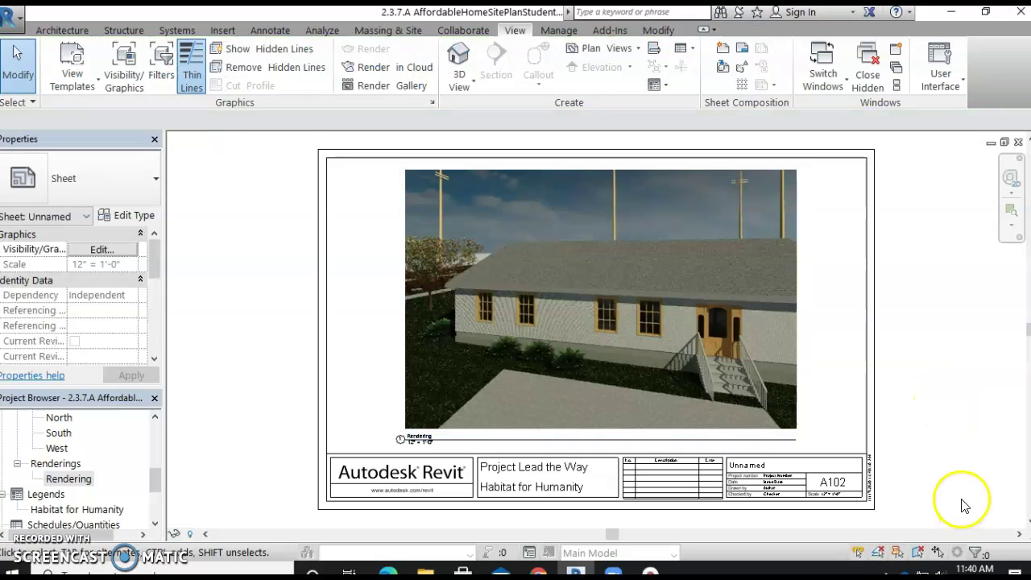
left_click(759, 470)
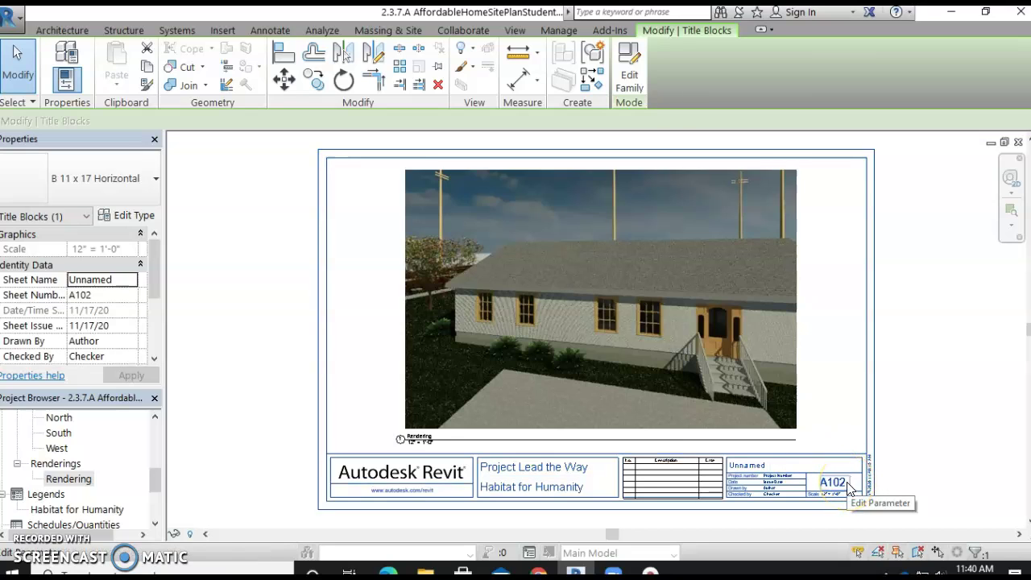
left_click(206, 407)
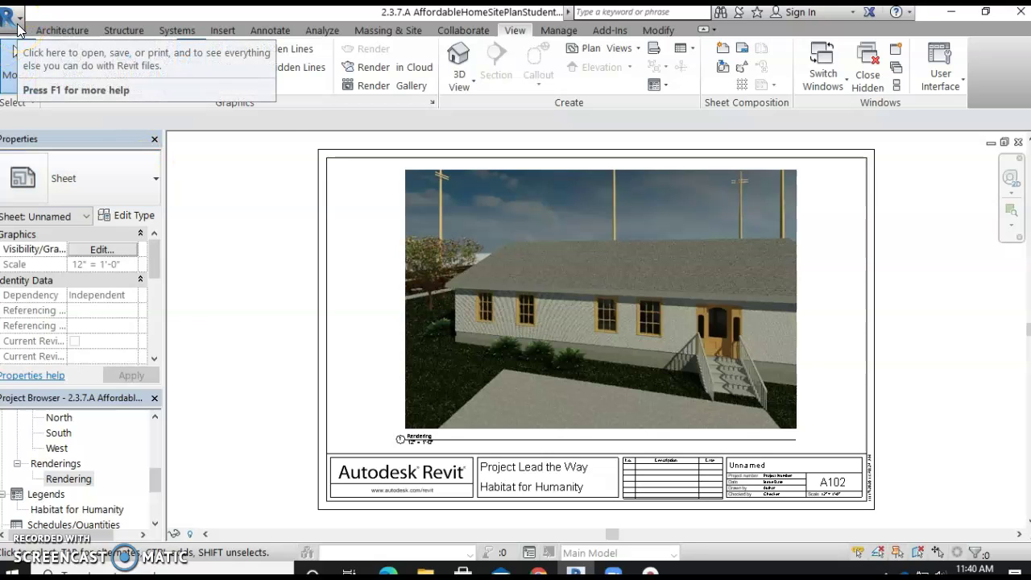
Start a print job from the rendering sheet and choose Microsoft Print to PDF as the printer.
left_click(18, 29)
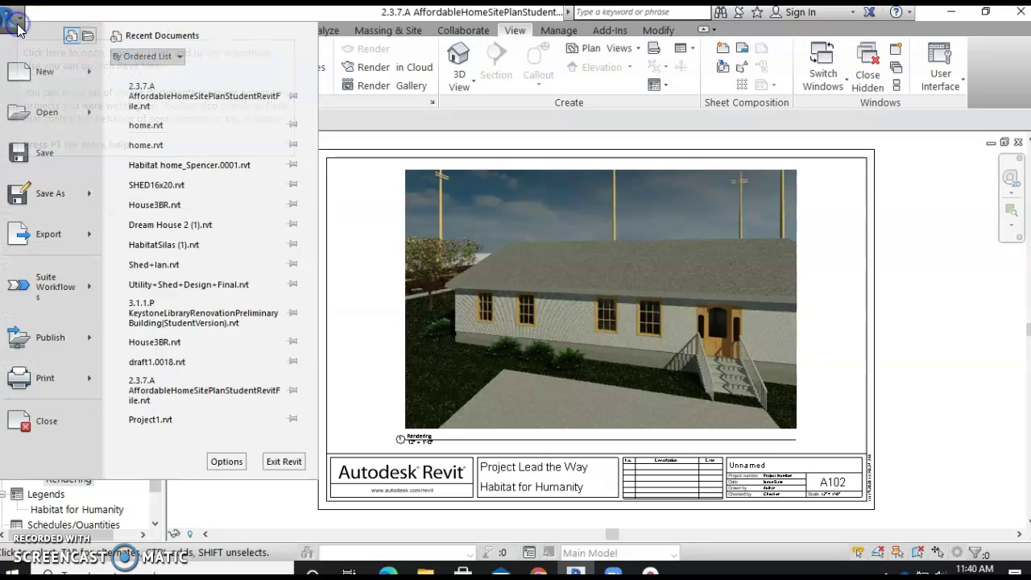
left_click(91, 378)
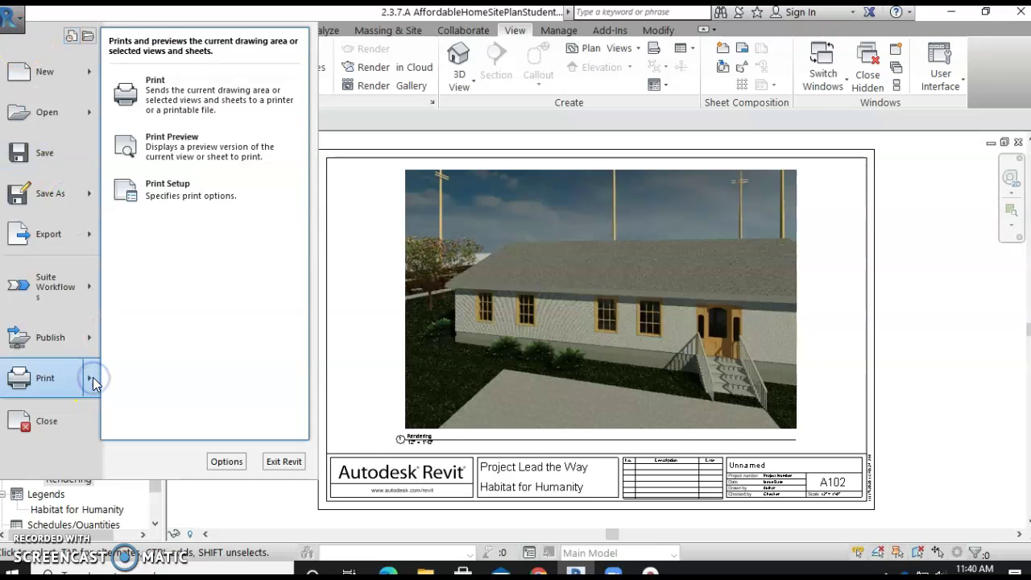
left_click(225, 105)
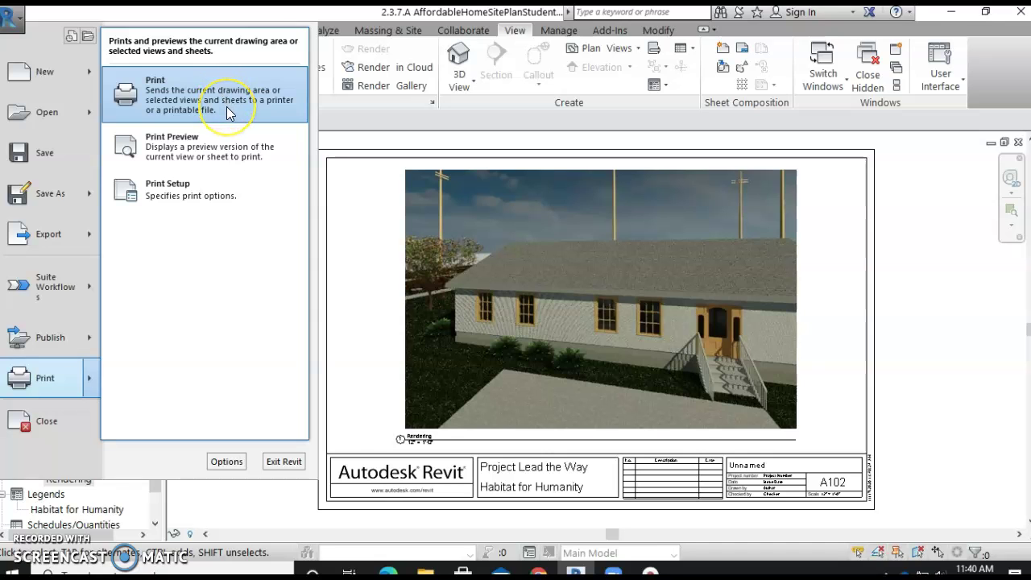
left_click(226, 107)
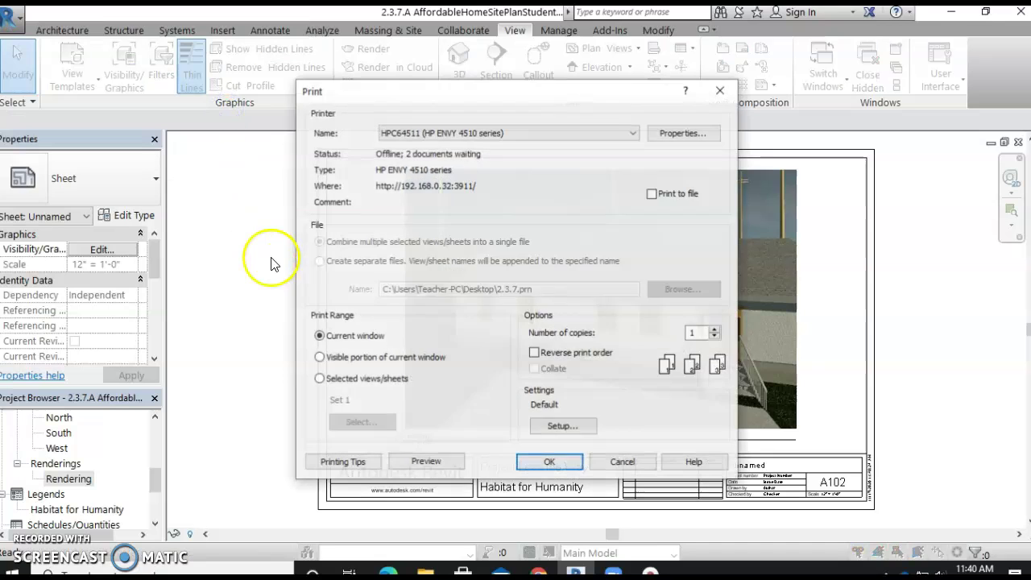
left_click(516, 141)
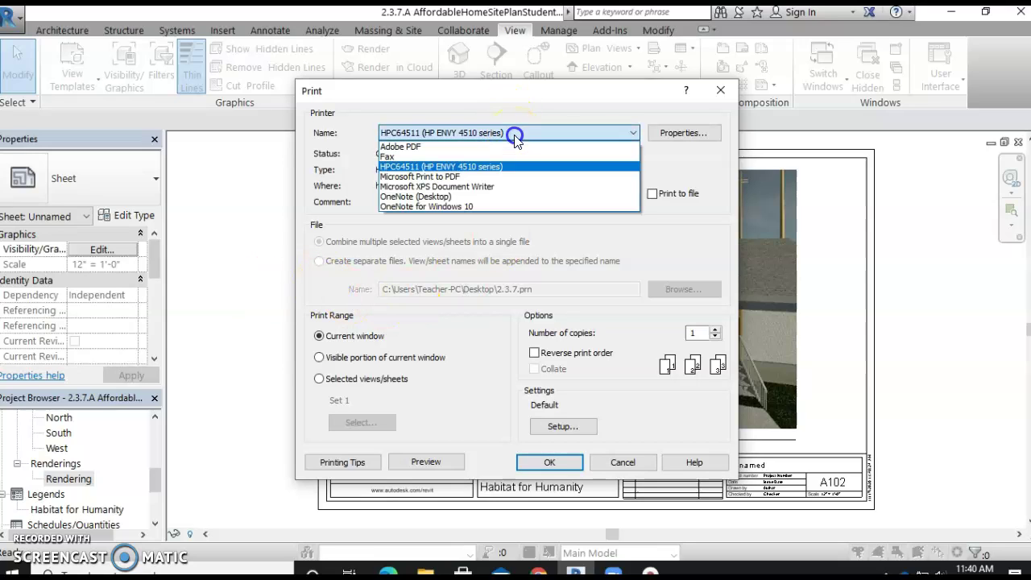
left_click(522, 177)
left_click(554, 362)
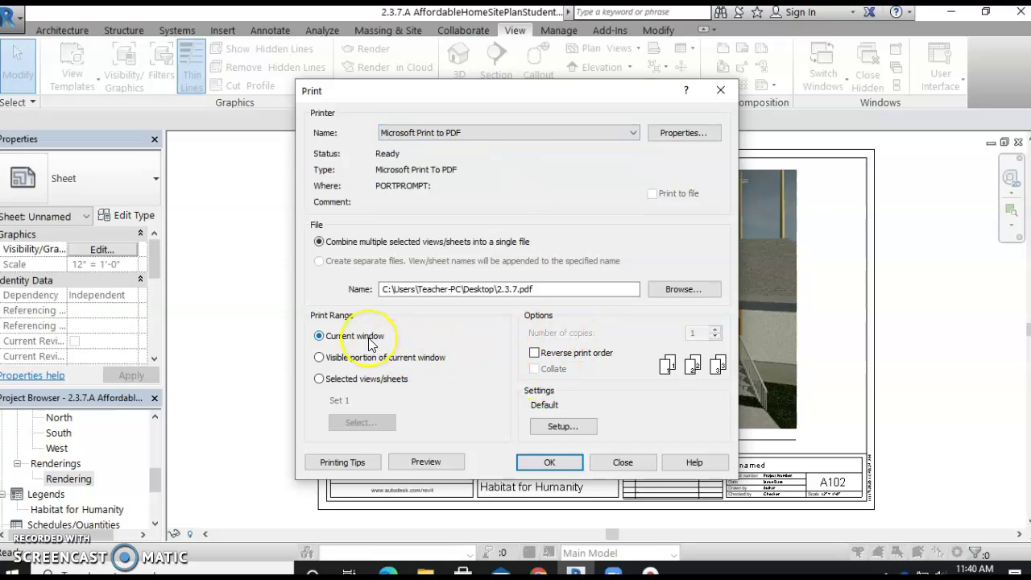
Set the print range to selected views/sheets and include both sheets, A101 - Site Plan and A102 - Unnamed.
left_click(341, 379)
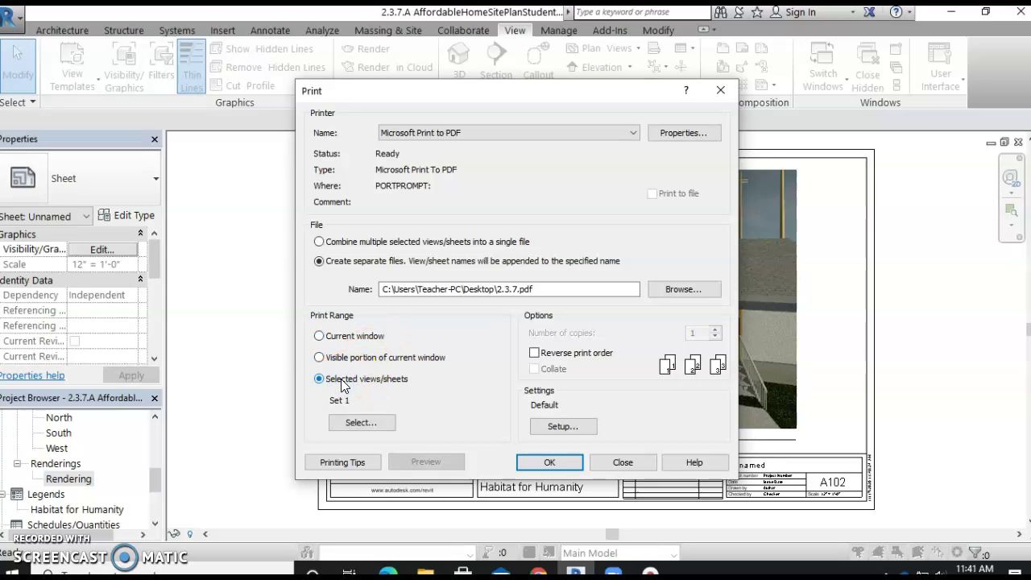
left_click(354, 425)
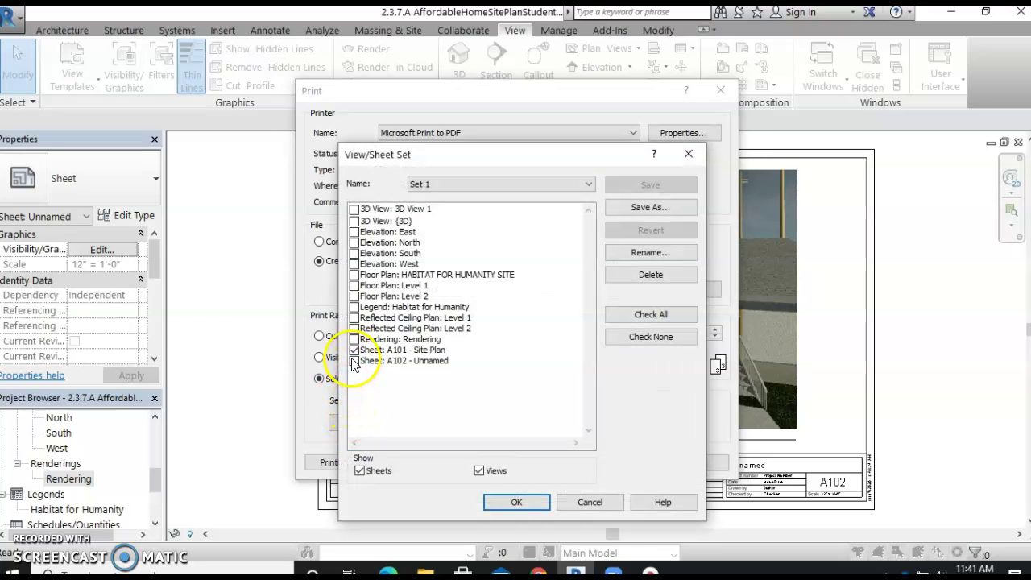
left_click(354, 362)
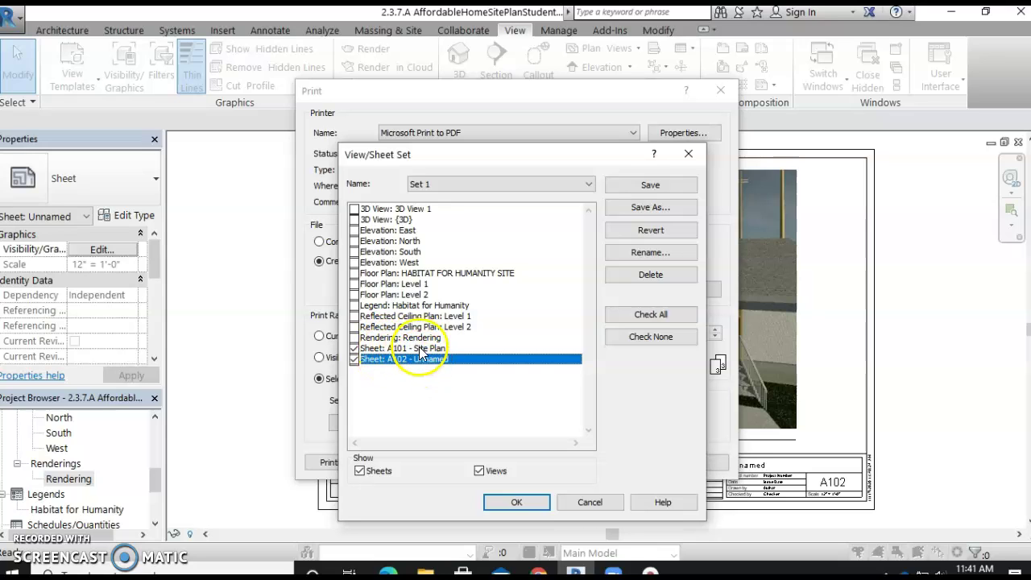
left_click(518, 502)
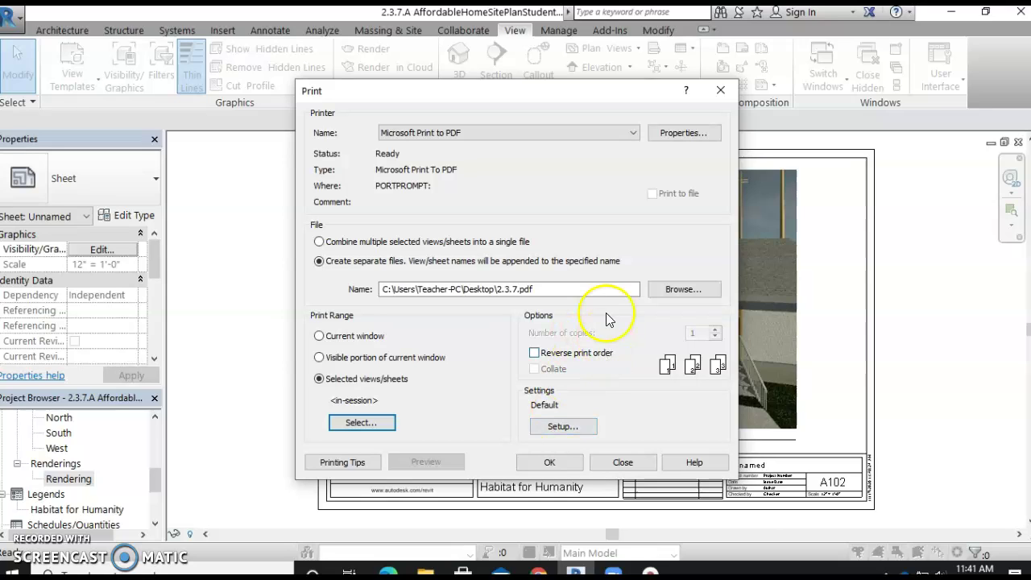
Set the print setup's paper size to Tabloid, keeping landscape orientation.
left_click(577, 428)
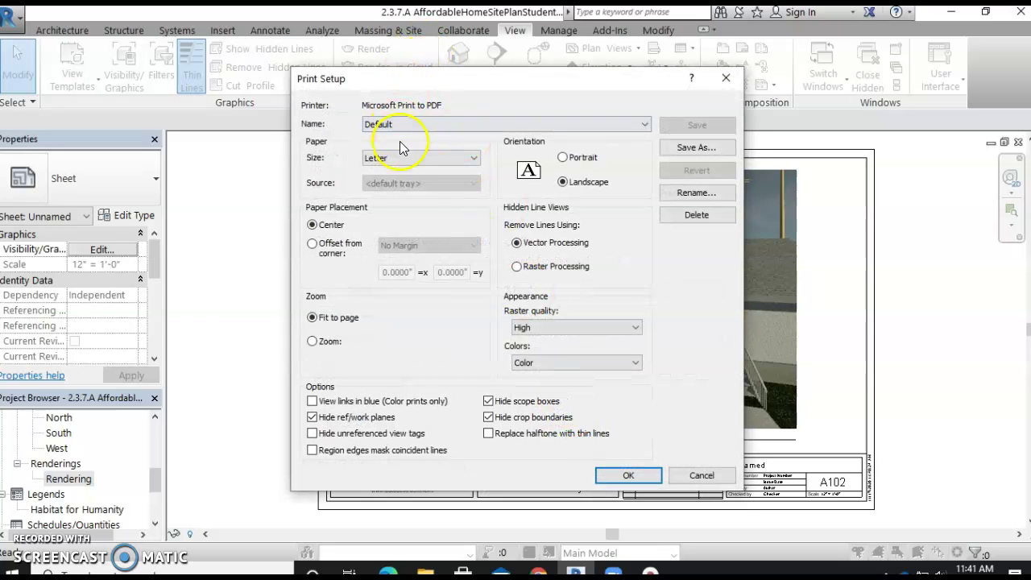
left_click(413, 158)
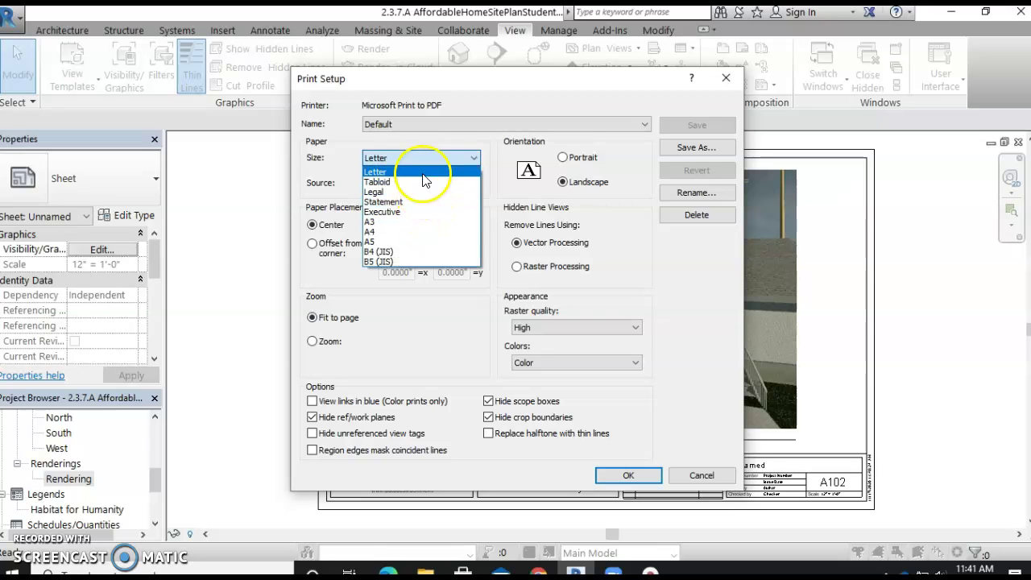
left_click(426, 183)
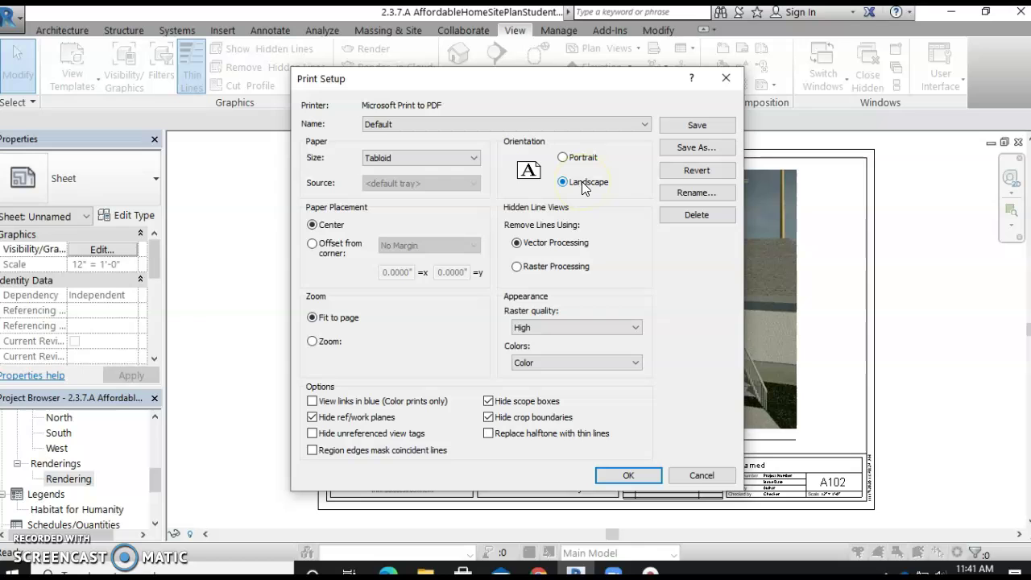
left_click(633, 475)
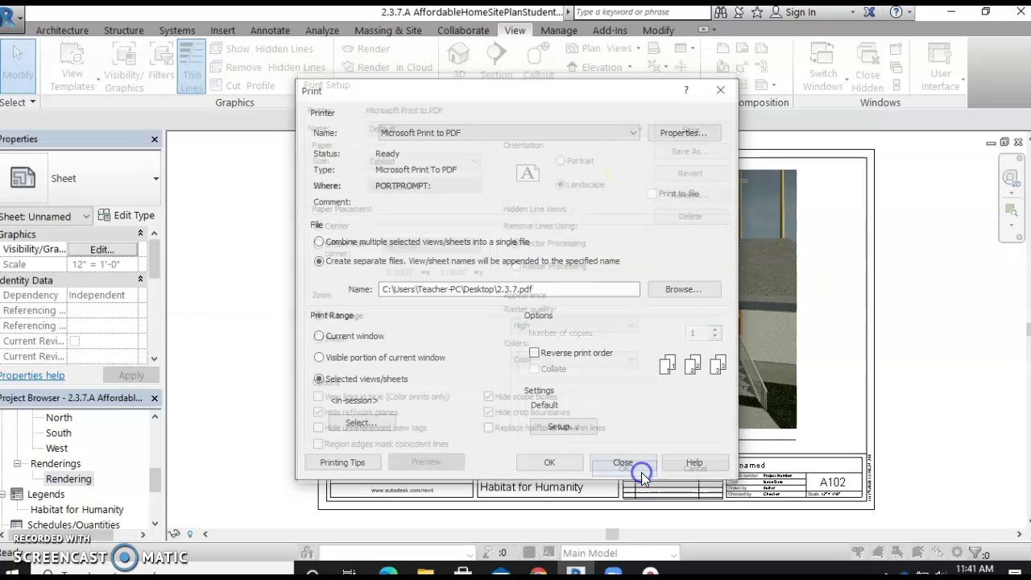
Back out of printing separate files and combine the selected sheets into a single file instead.
left_click(567, 465)
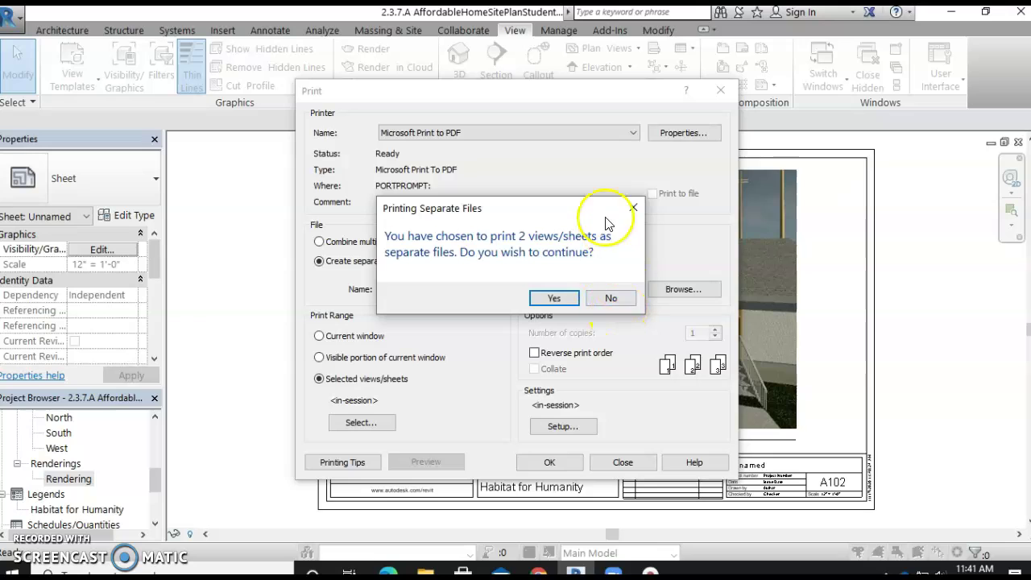
left_click(615, 299)
left_click(354, 243)
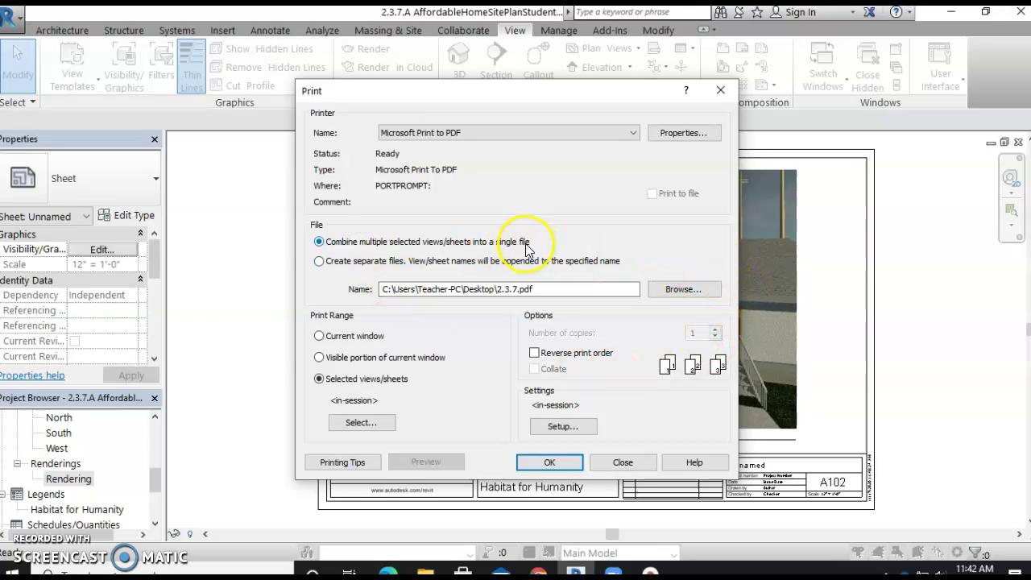
Print the combined sheets to a PDF on the Desktop, naming the file A101_ followed by the surname.
left_click(561, 466)
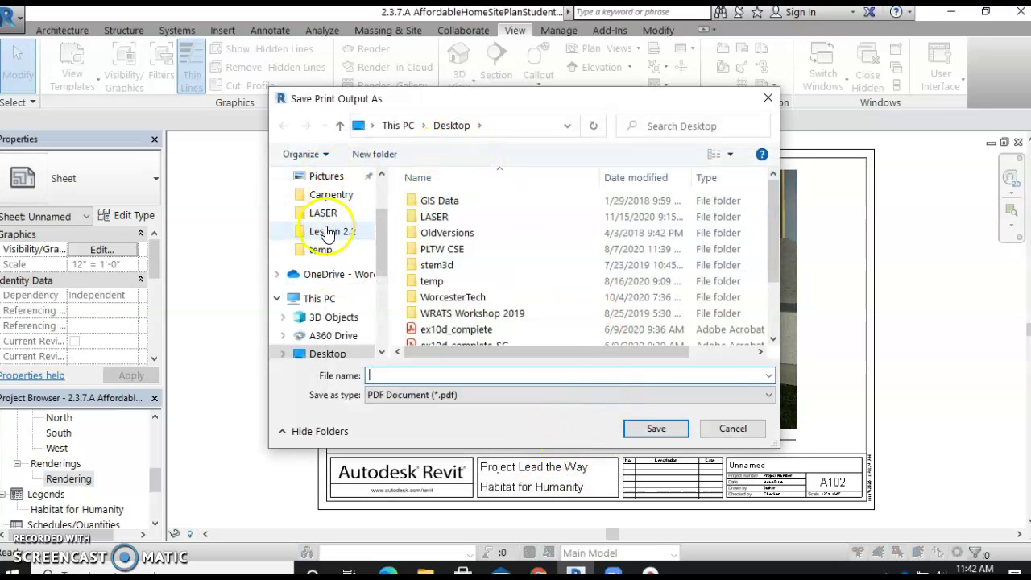
left_click(330, 354)
left_click(390, 376)
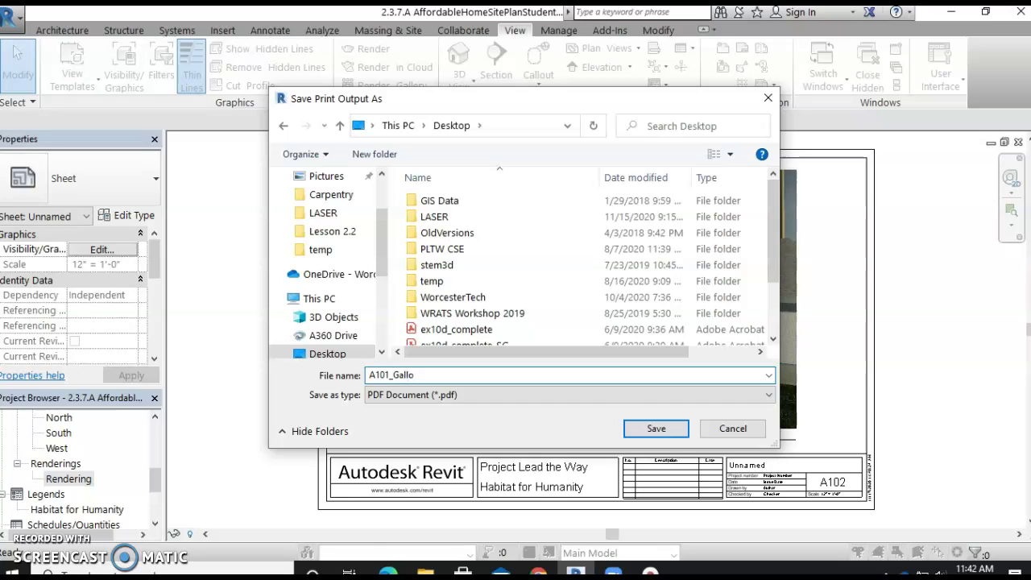
left_click(658, 428)
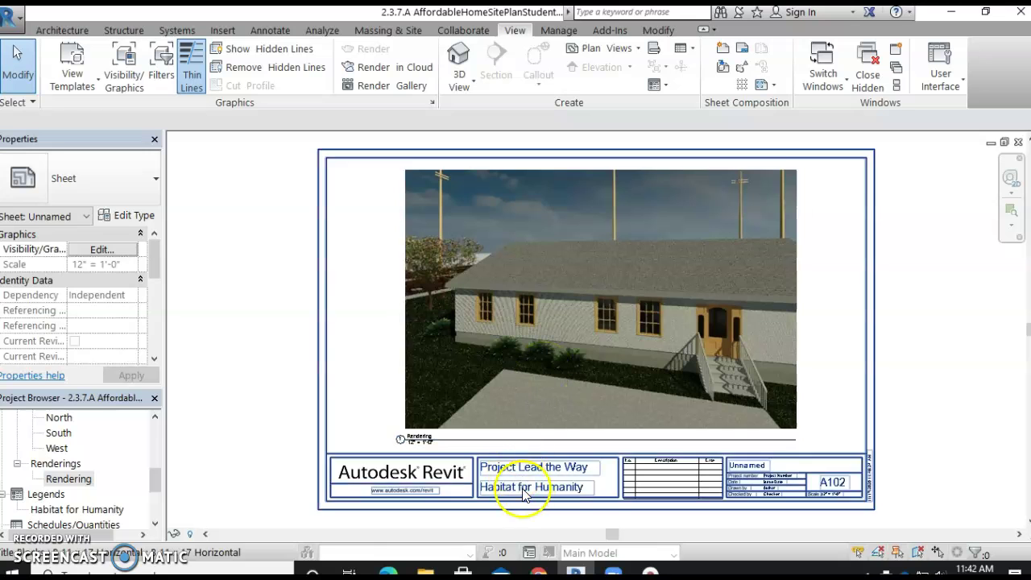
Open the printed A101 PDF from the desktop in Acrobat Reader, maximize it and check its pages.
key("super+d")
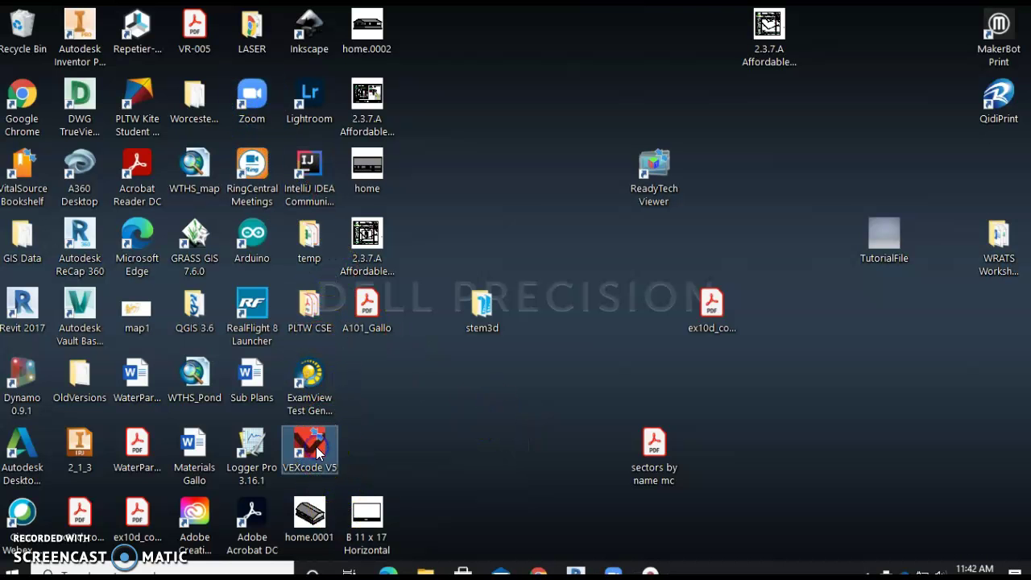
left_click(367, 311)
double_click(367, 313)
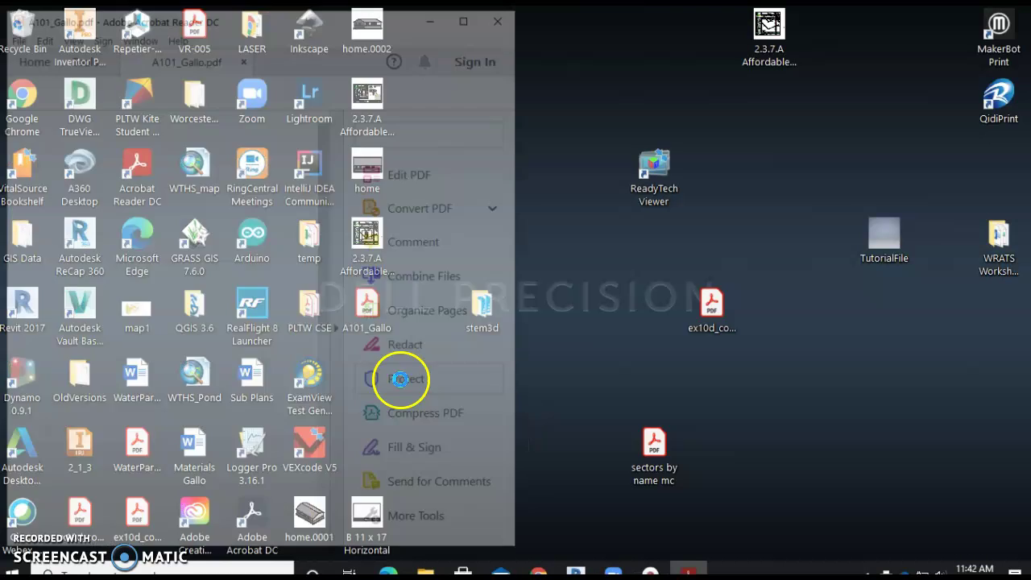
left_click(472, 14)
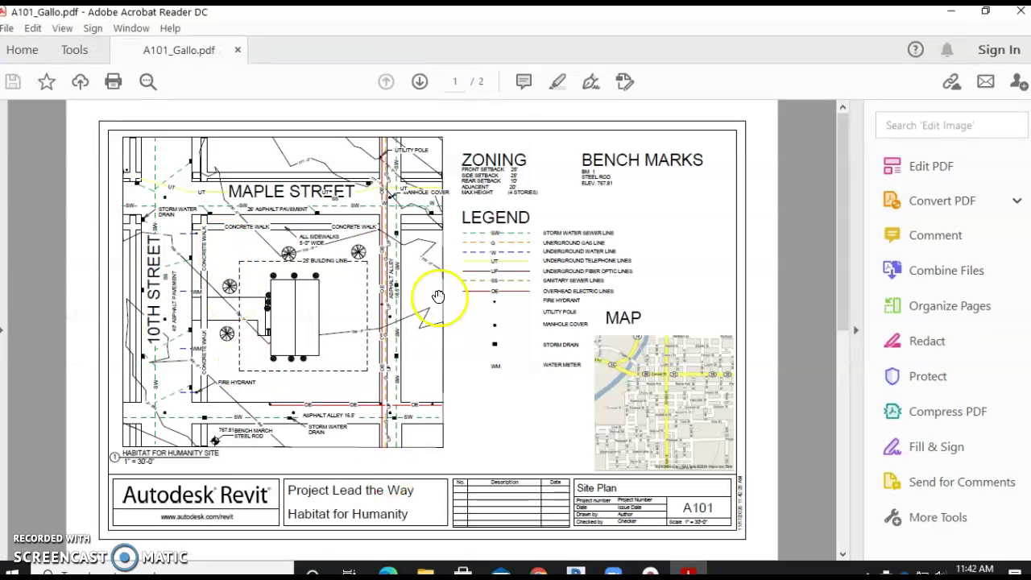
scroll(468, 348, "down", 3)
scroll(491, 364, "up", 3)
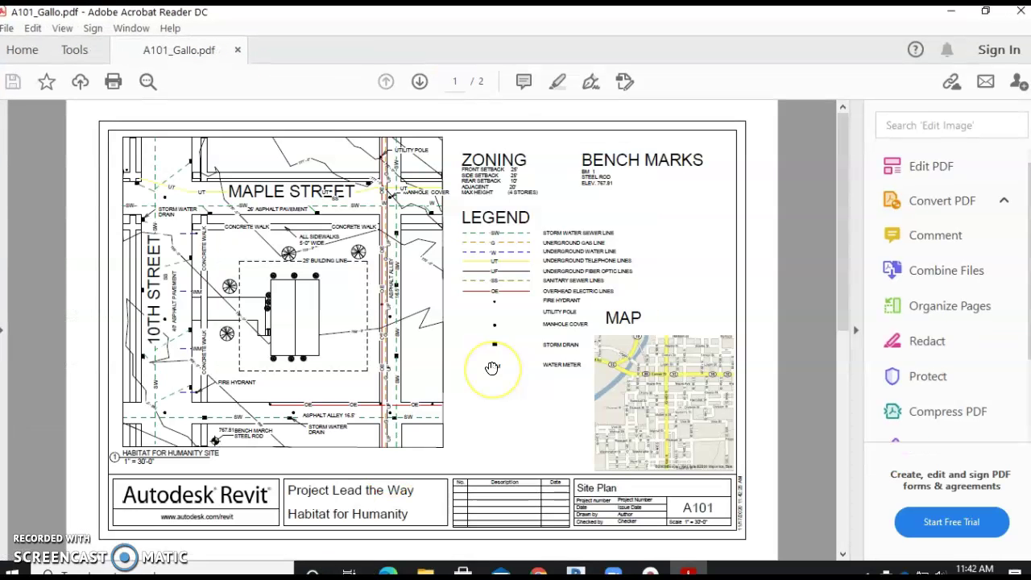